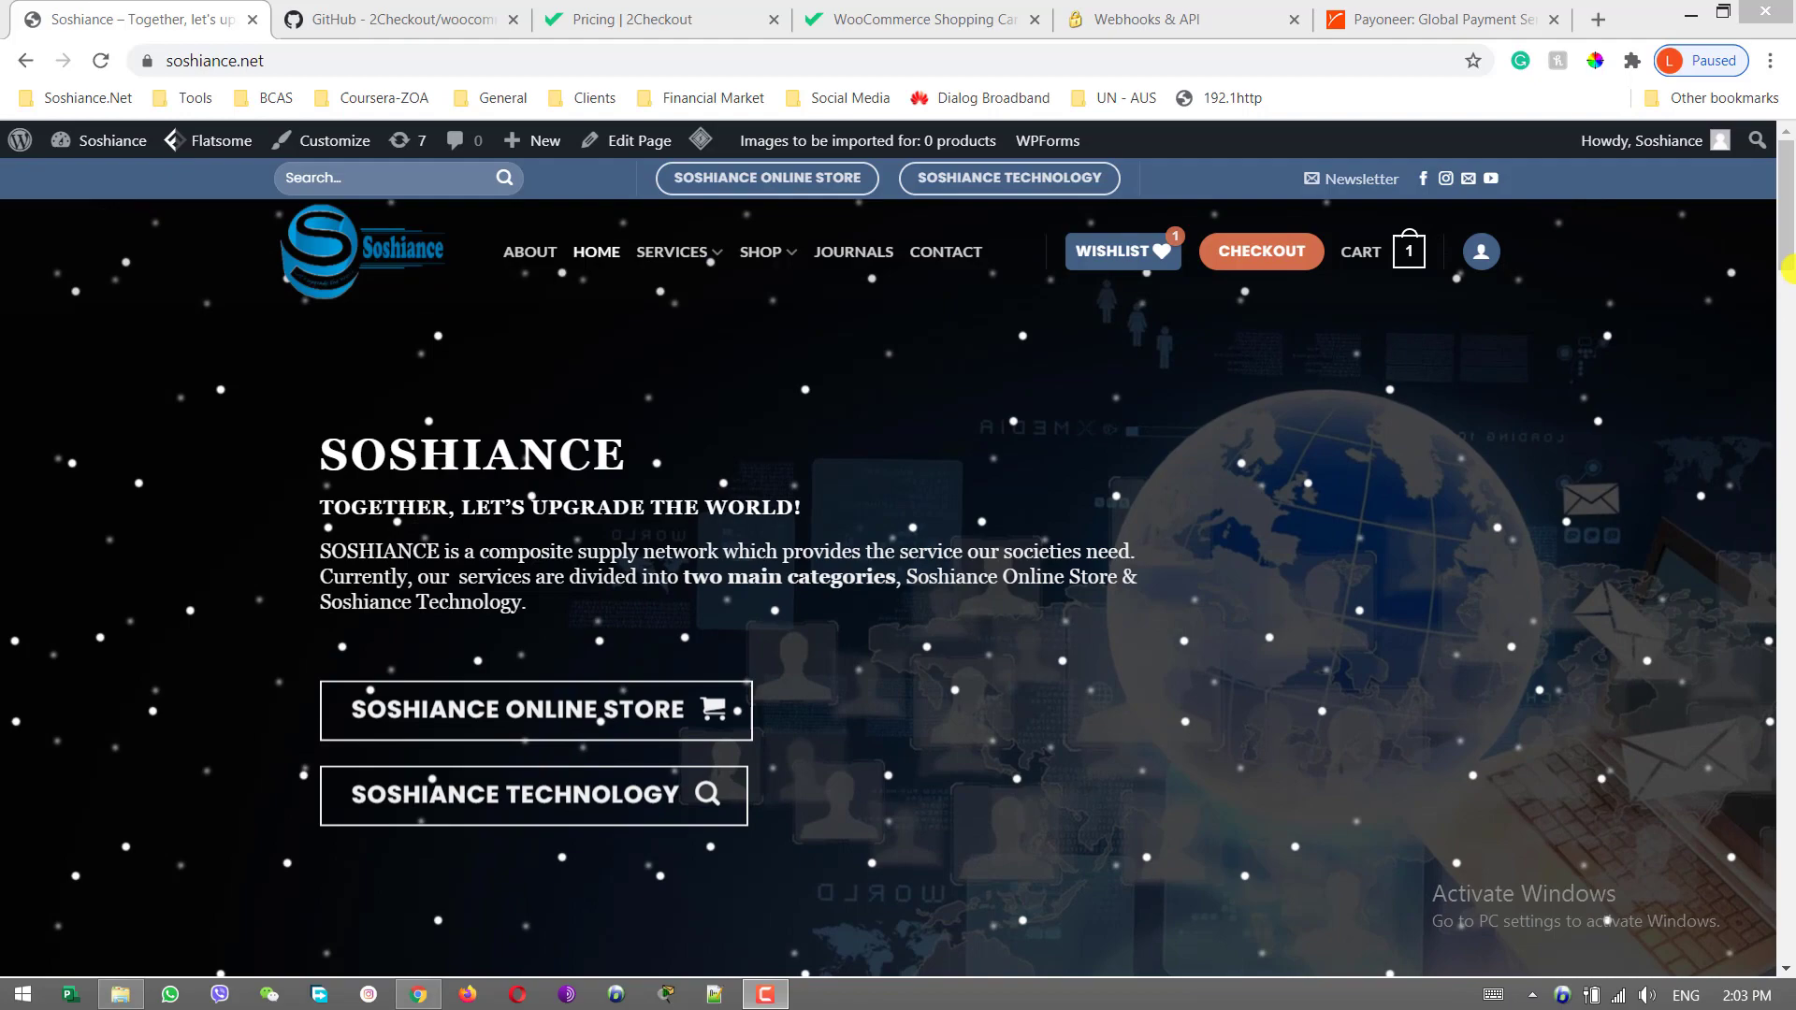
Open the Soshiance site's admin Dashboard from the storefront's admin bar
{"action": "left_click_drag", "start_coordinate": [1780, 264], "coordinate": [1741, 447]}
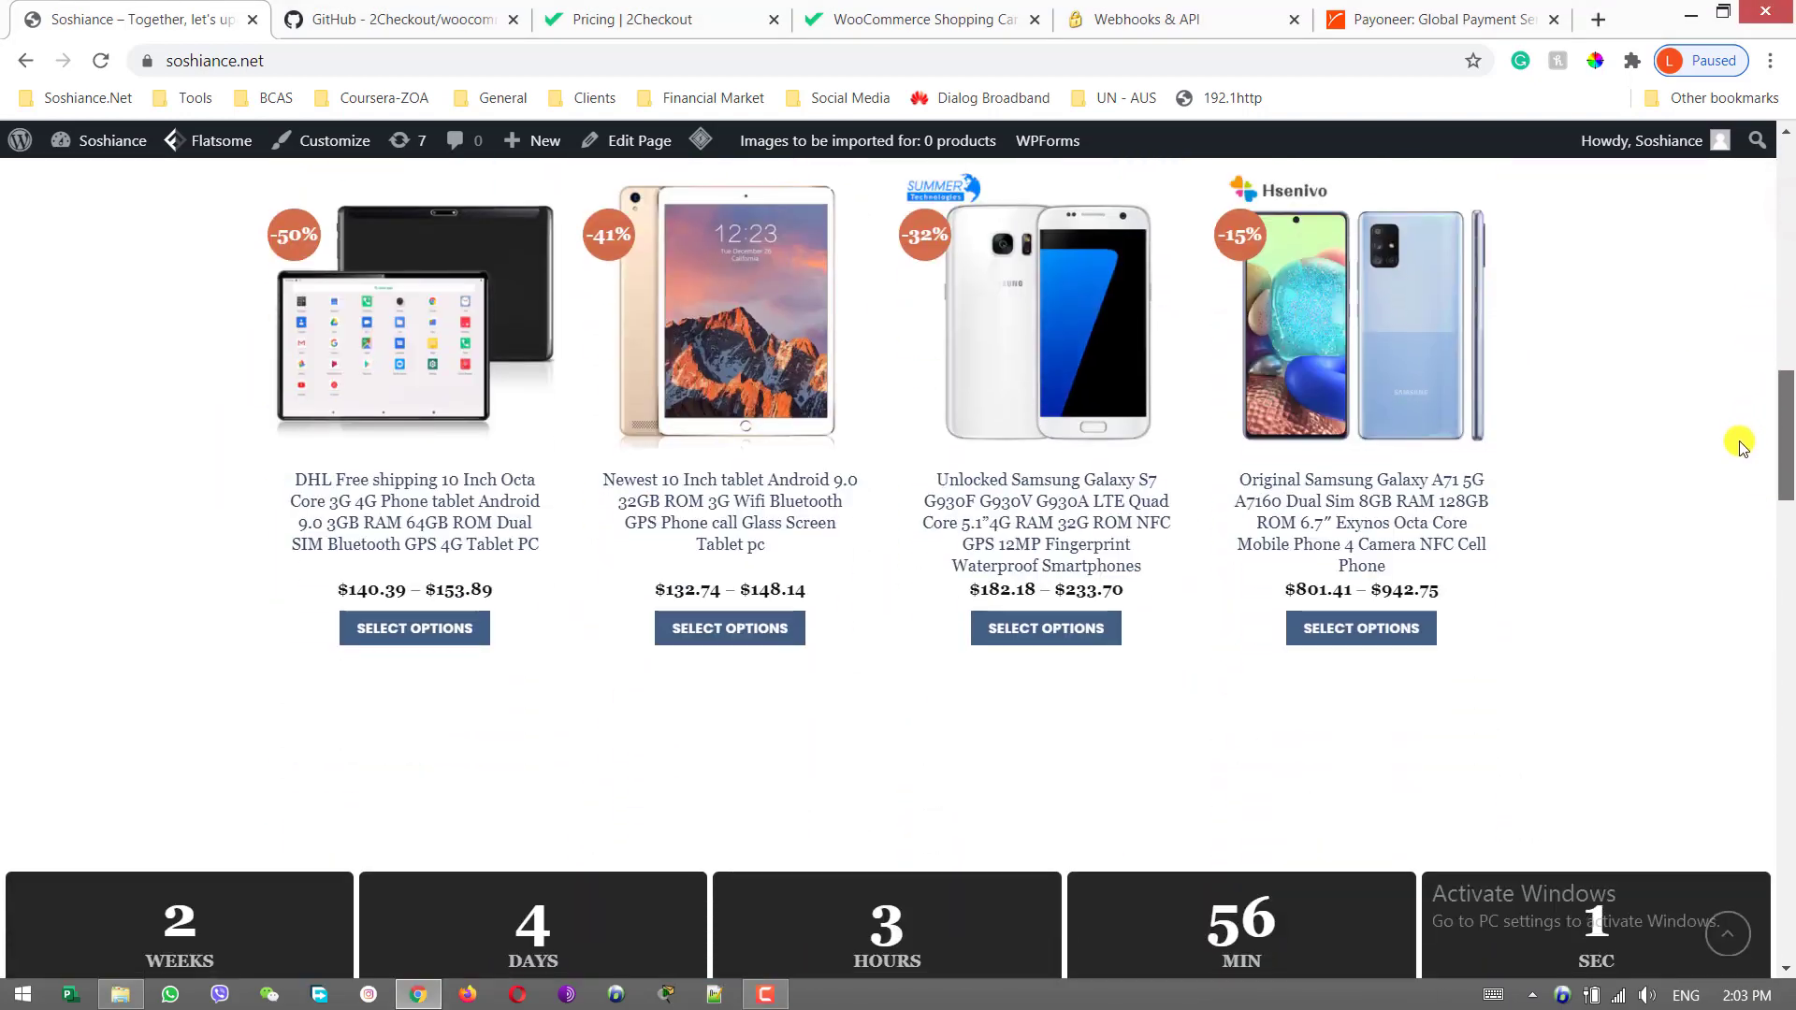
{"action": "mouse_move", "coordinate": [105, 140]}
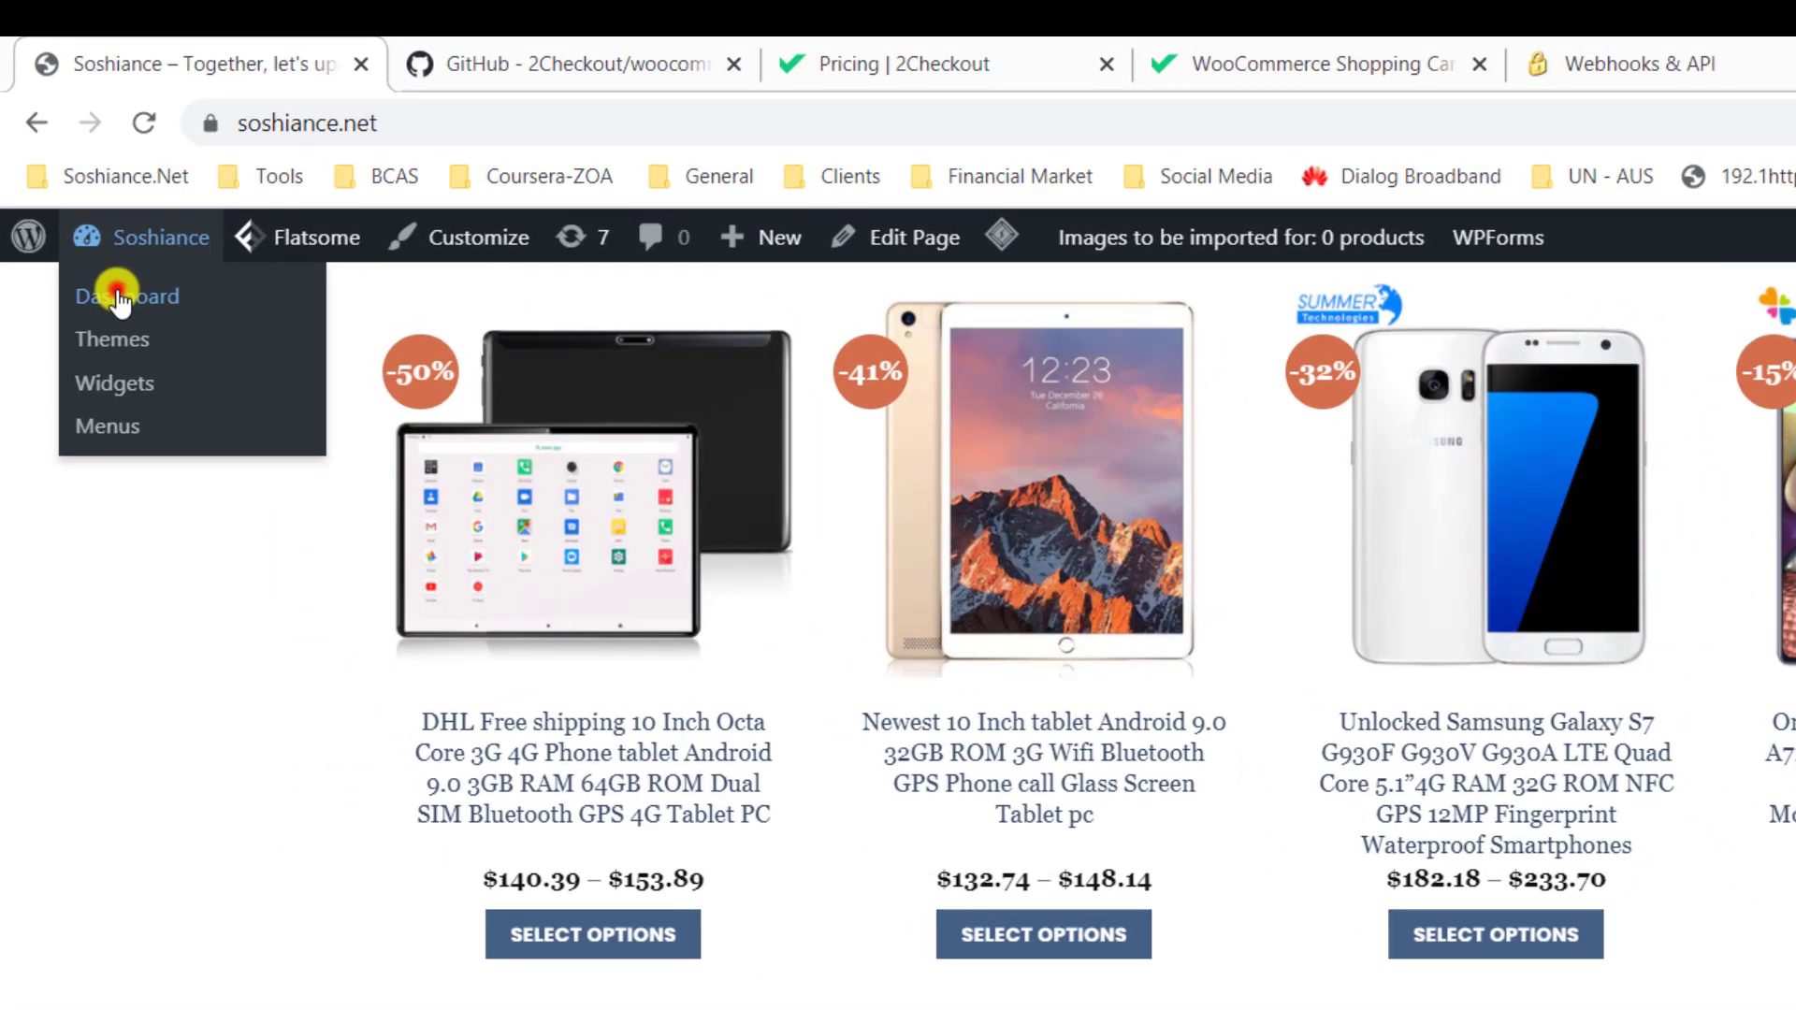
{"action": "left_click", "coordinate": [120, 297]}
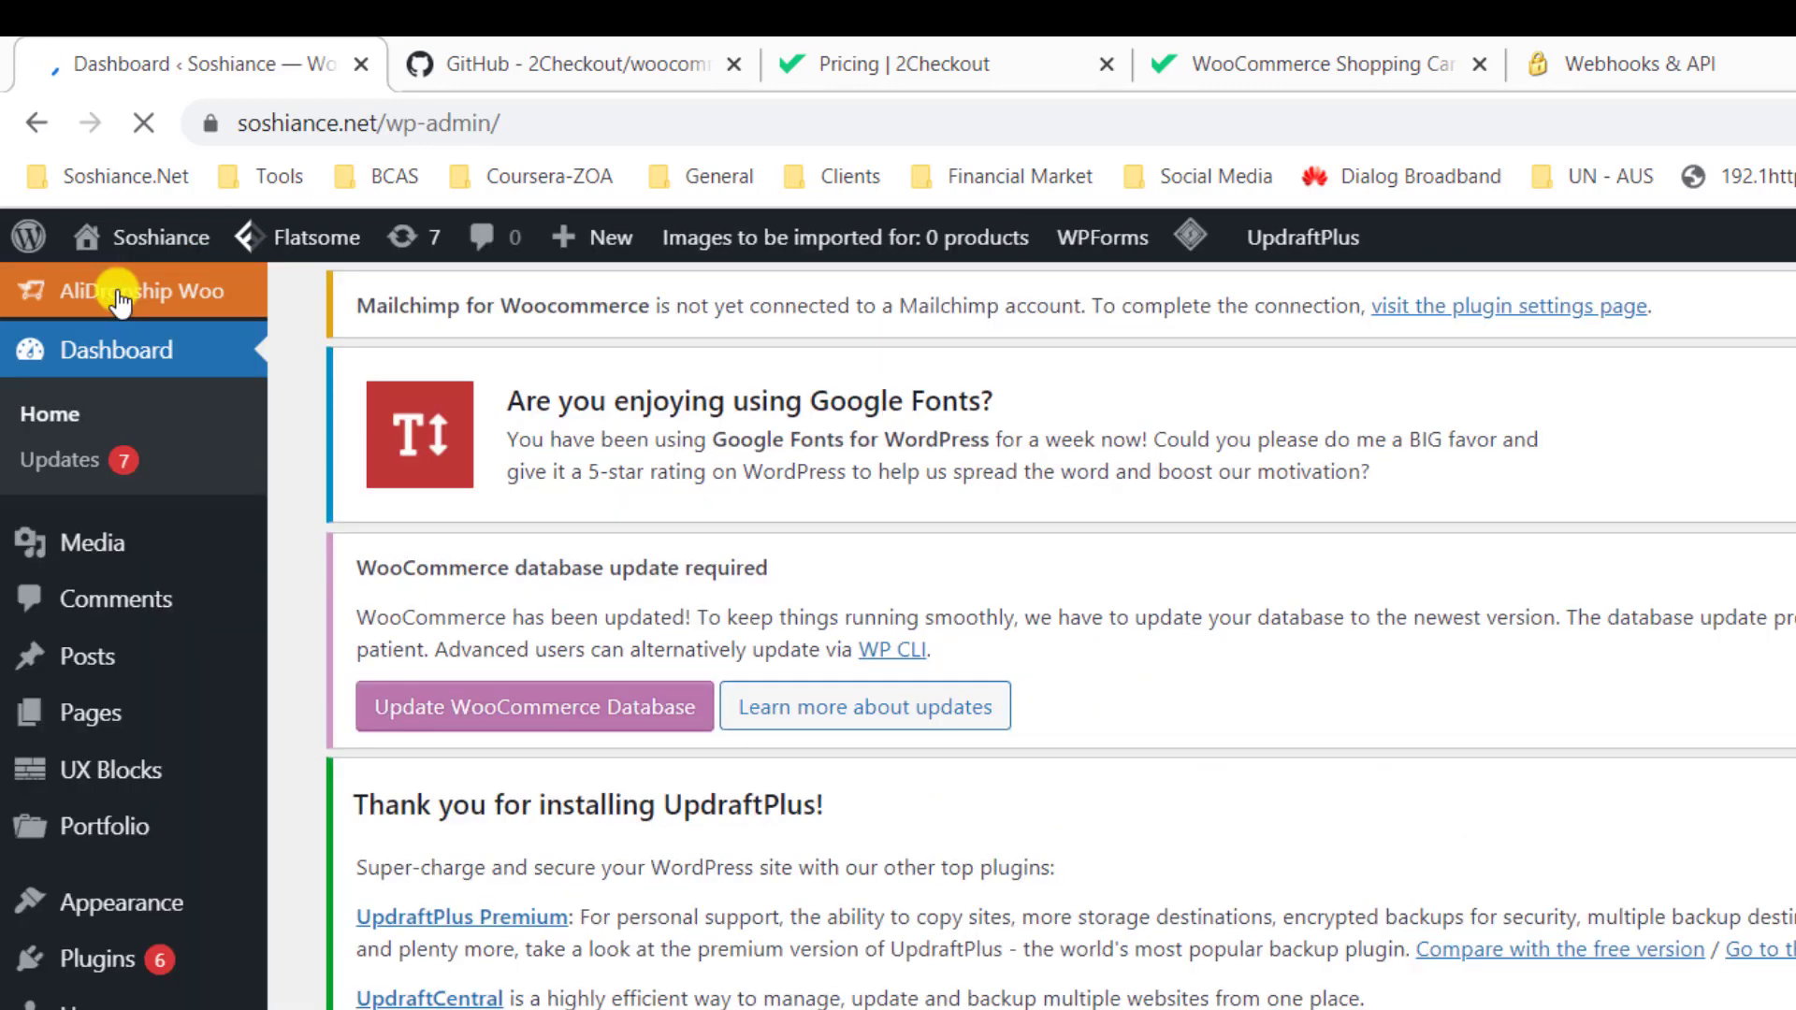
Show the Code download options on the 2Checkout/woocommerce GitHub repository
{"action": "left_click", "coordinate": [615, 39]}
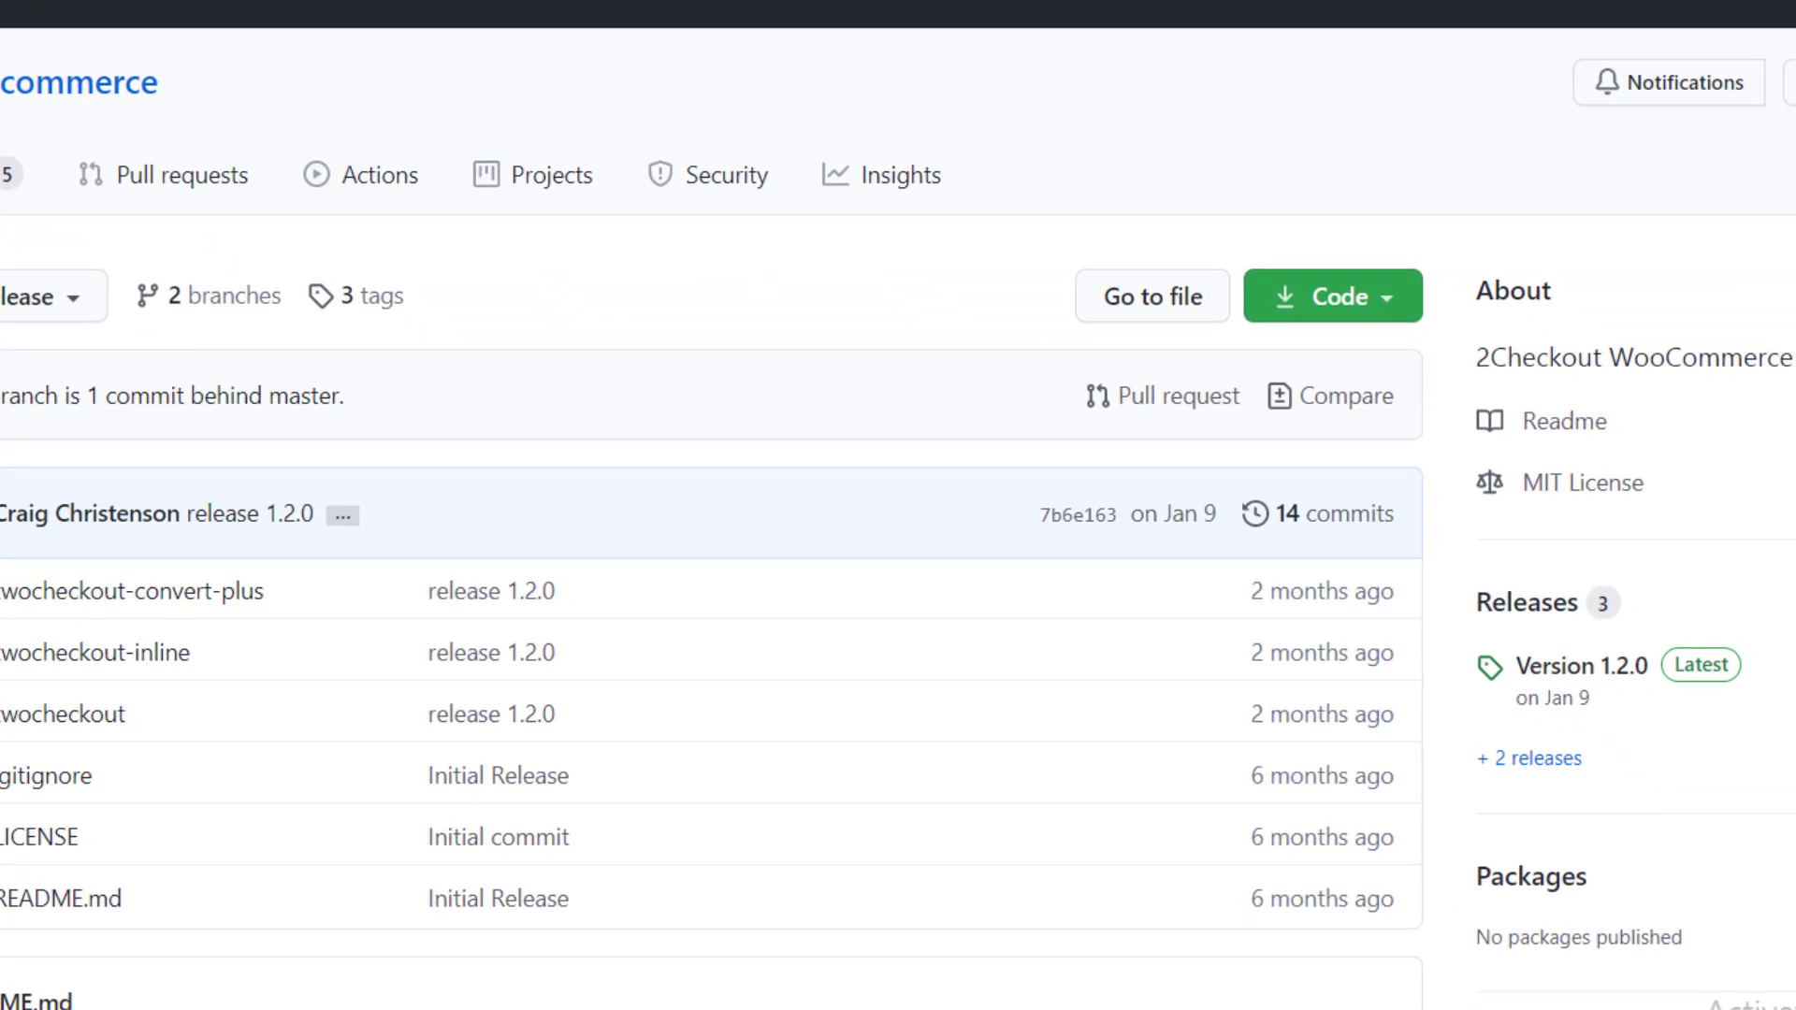
{"action": "left_click", "coordinate": [1410, 295]}
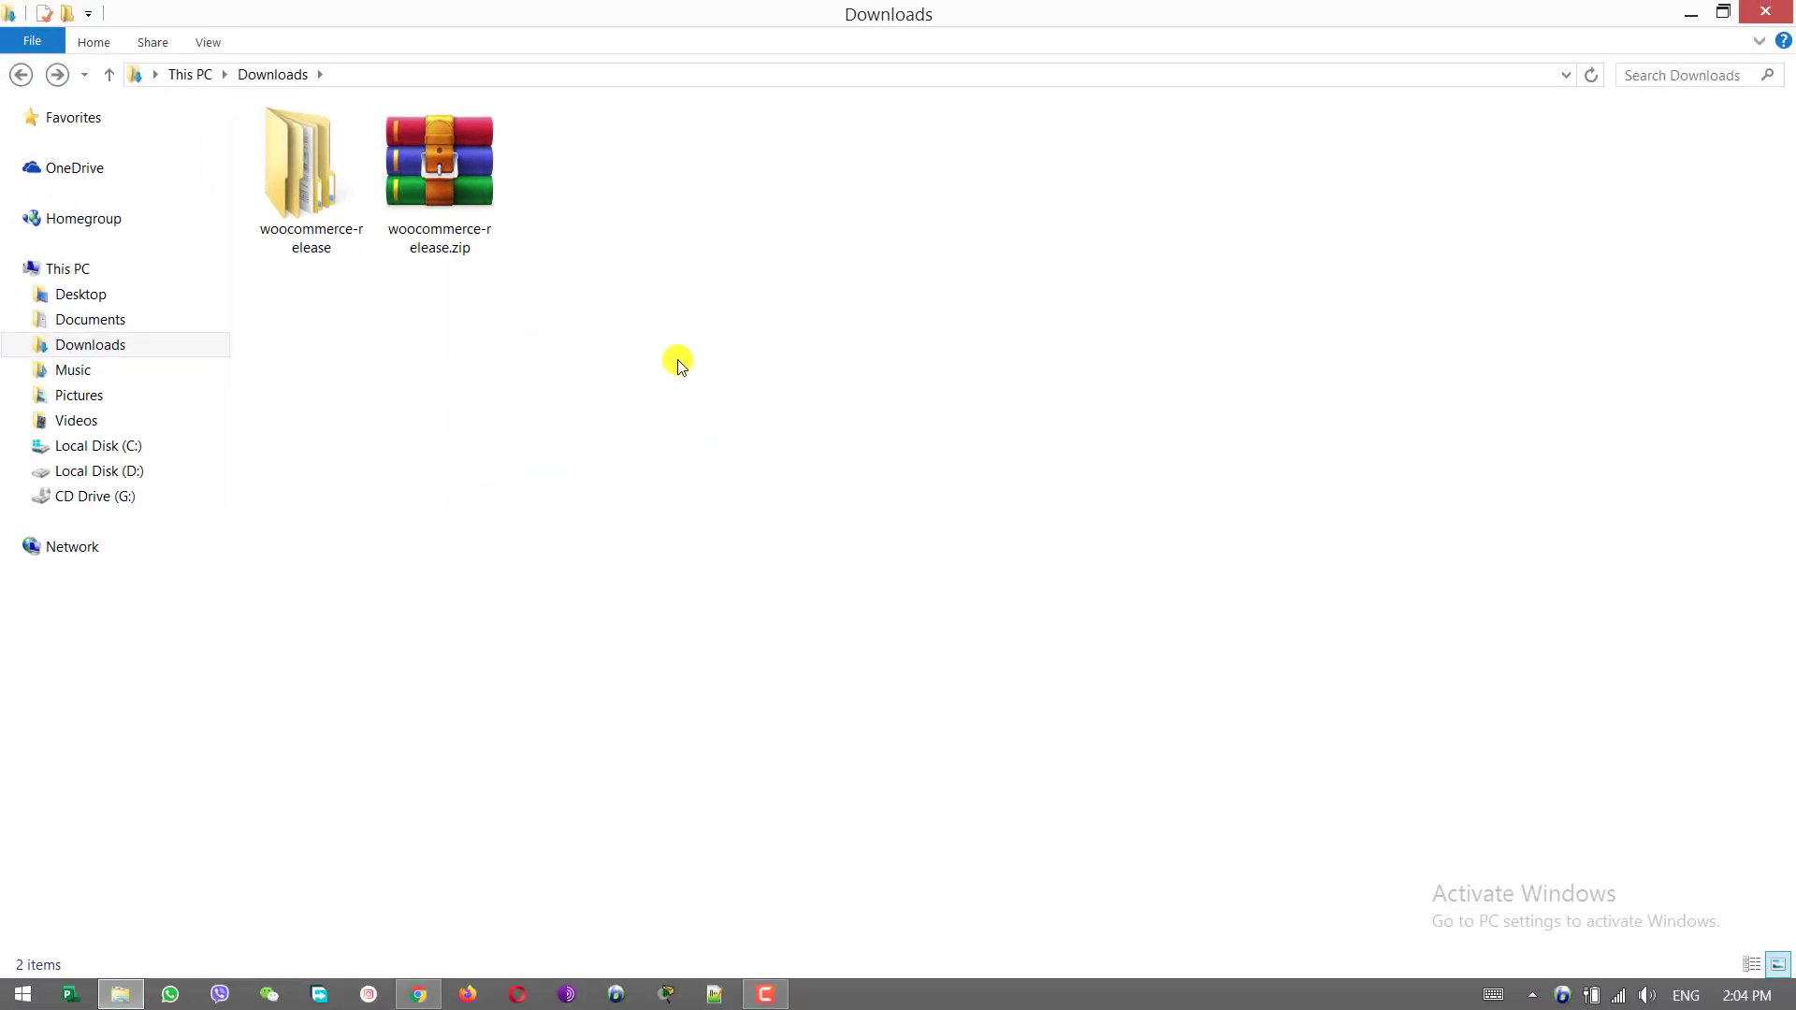
Open the extracted woocommerce-release folder and the inner woocommerce-release folder
{"action": "left_click_drag", "start_coordinate": [669, 347], "coordinate": [429, 192]}
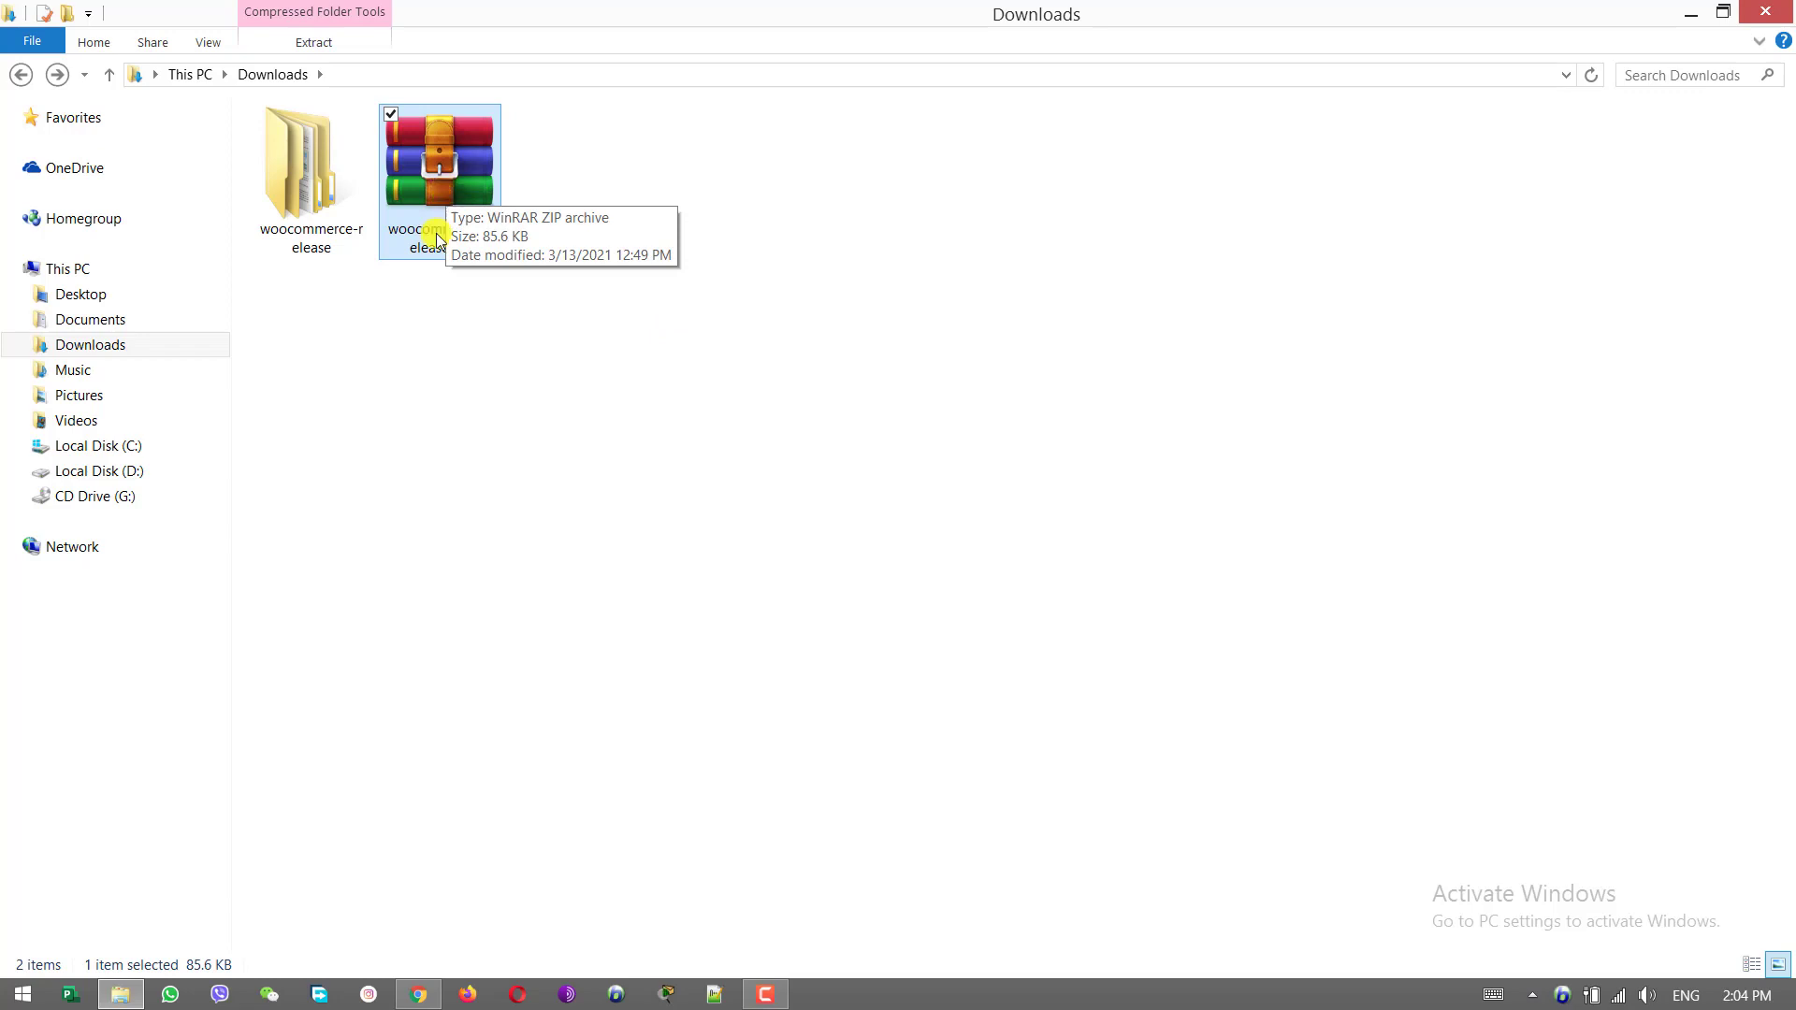
{"action": "left_click", "coordinate": [315, 182]}
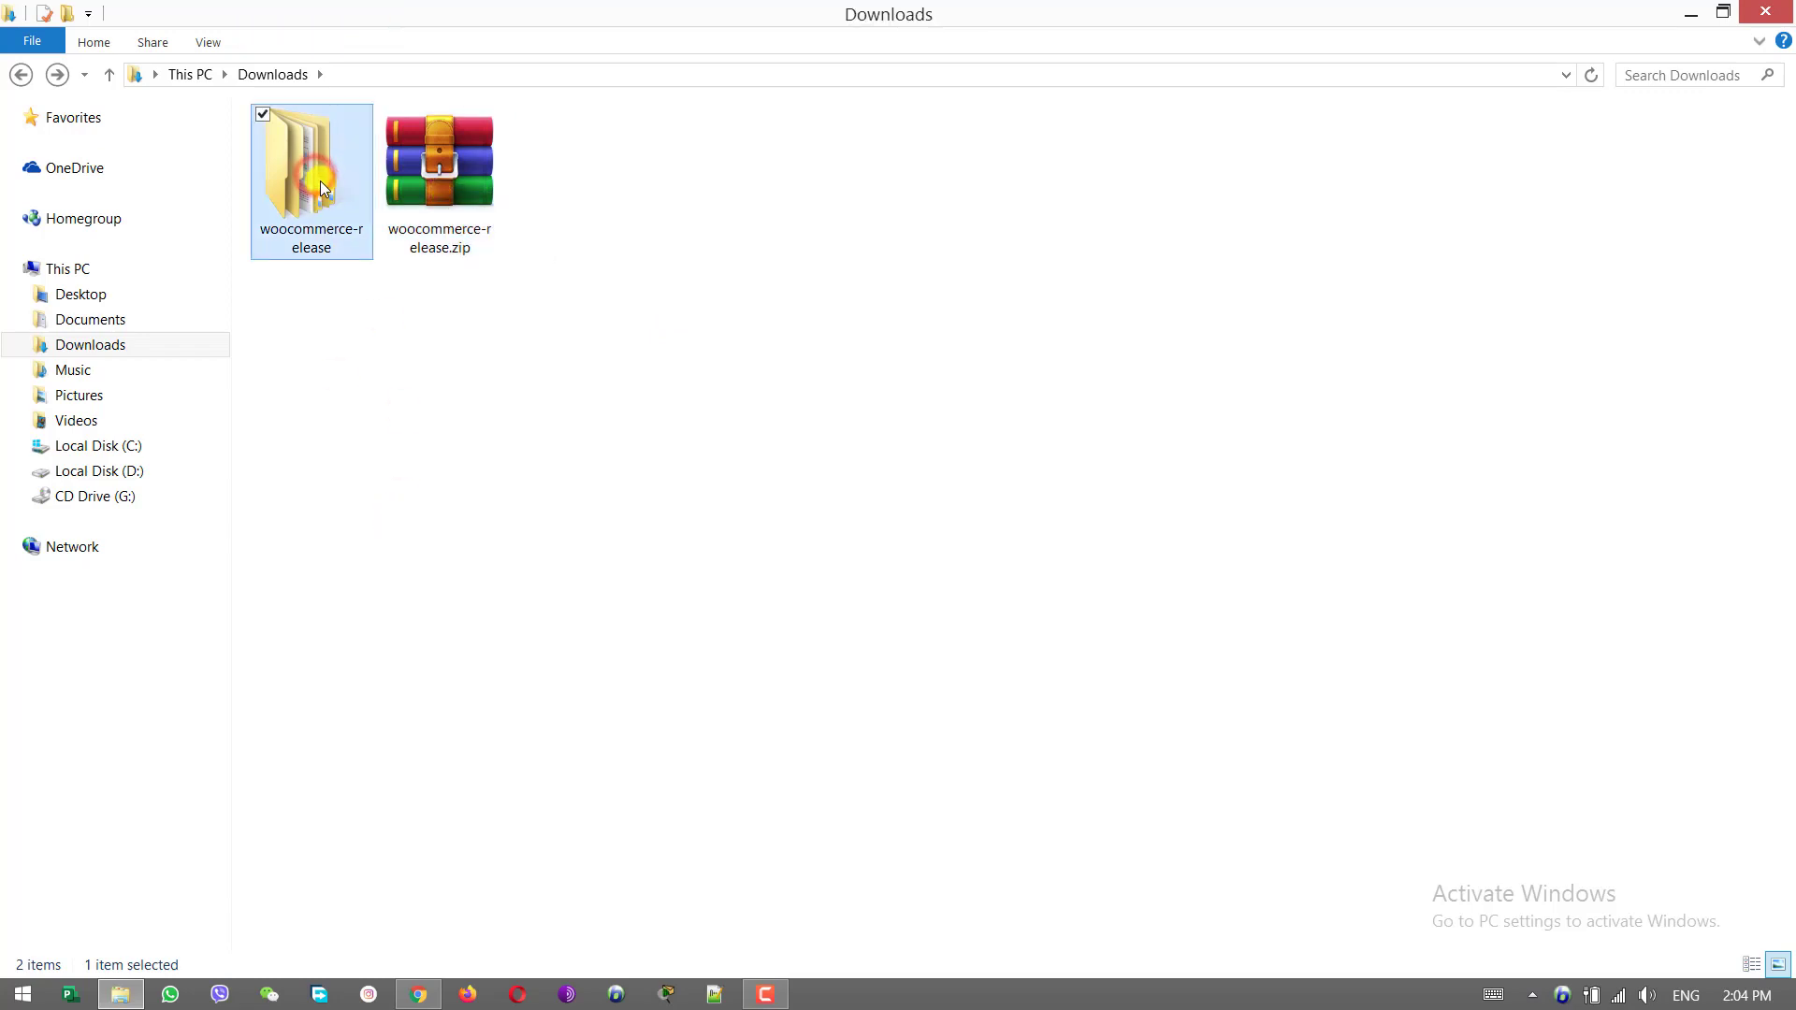
{"action": "double_click", "coordinate": [320, 185]}
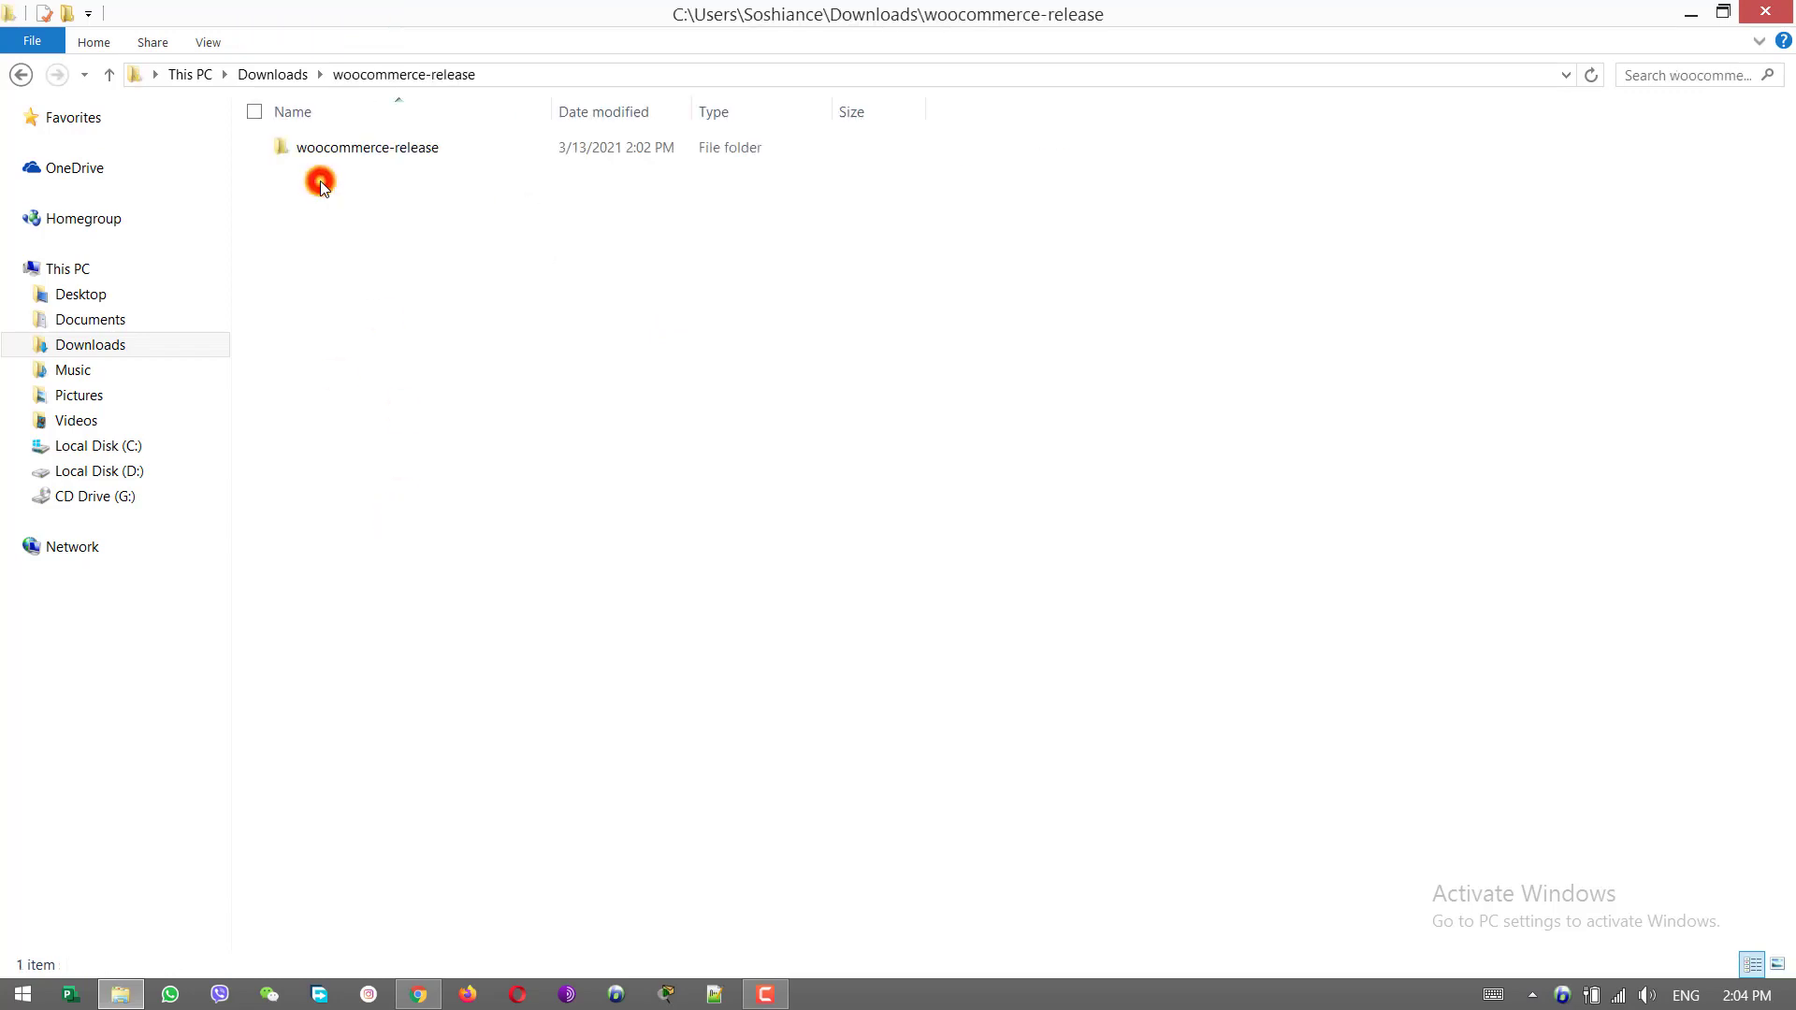
{"action": "double_click", "coordinate": [366, 150]}
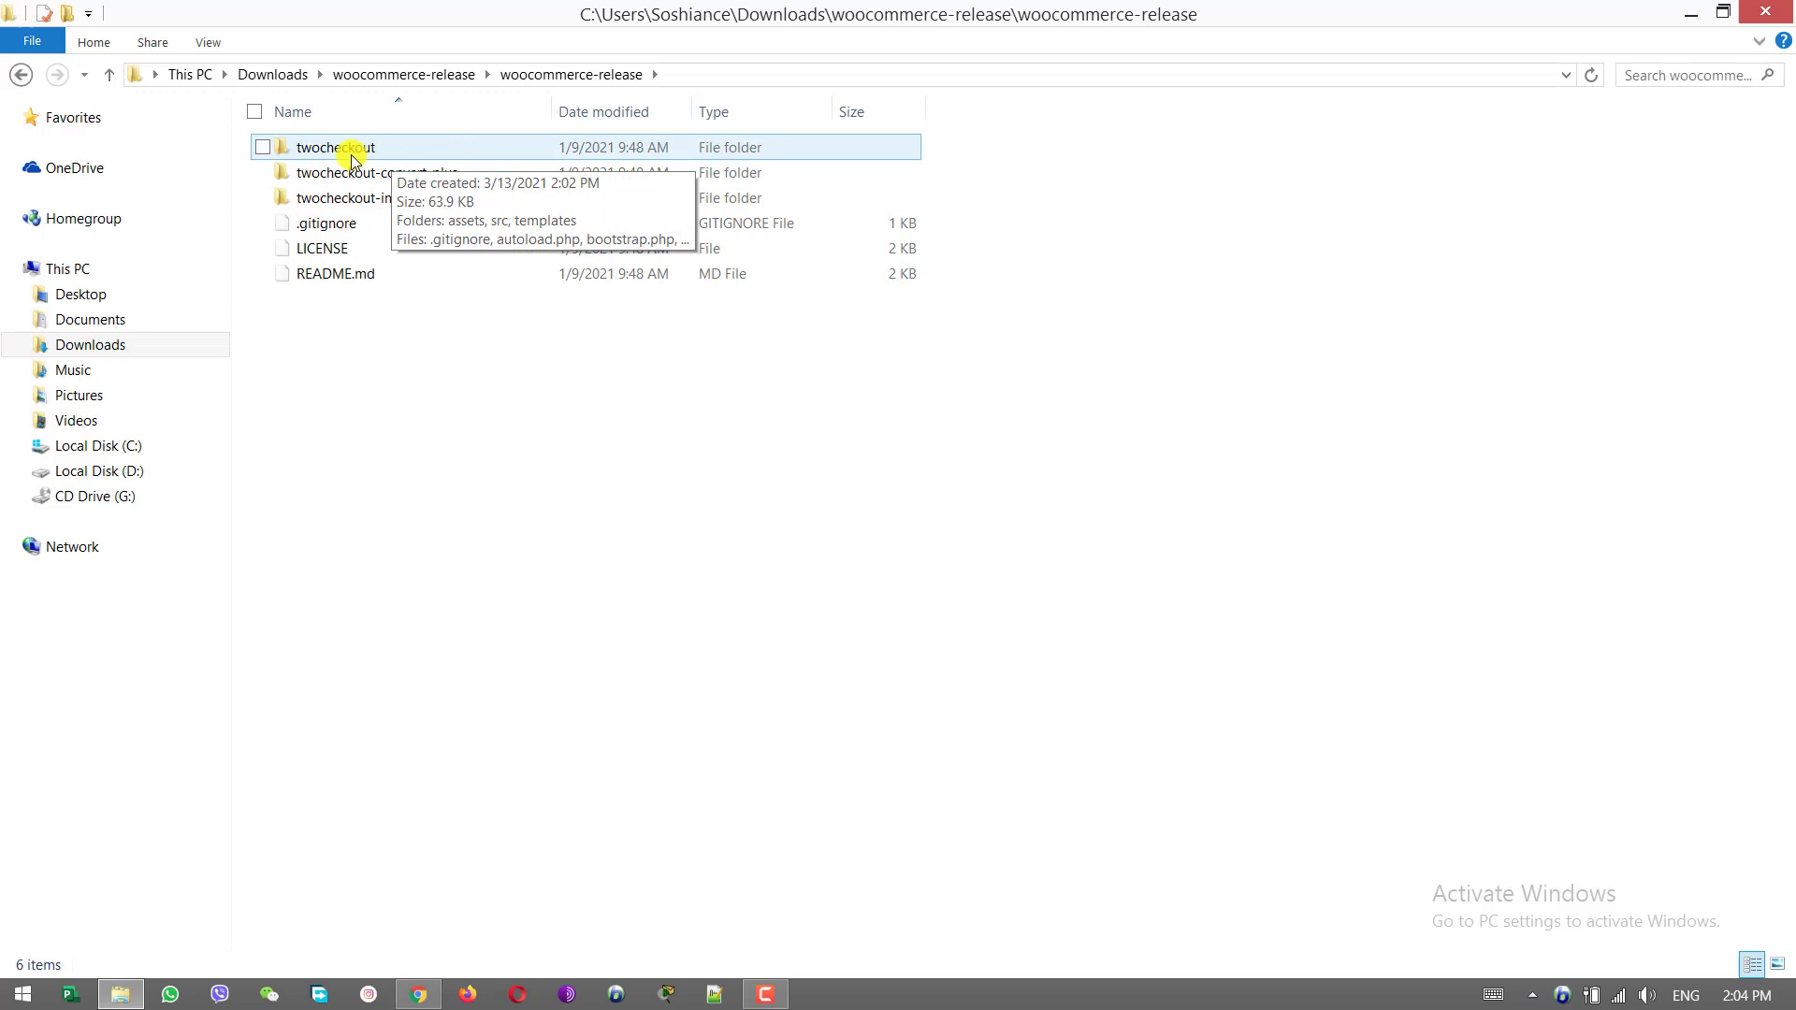
Compress the twocheckout folder into twocheckout.zip and return to Chrome
{"action": "right_click", "coordinate": [400, 152]}
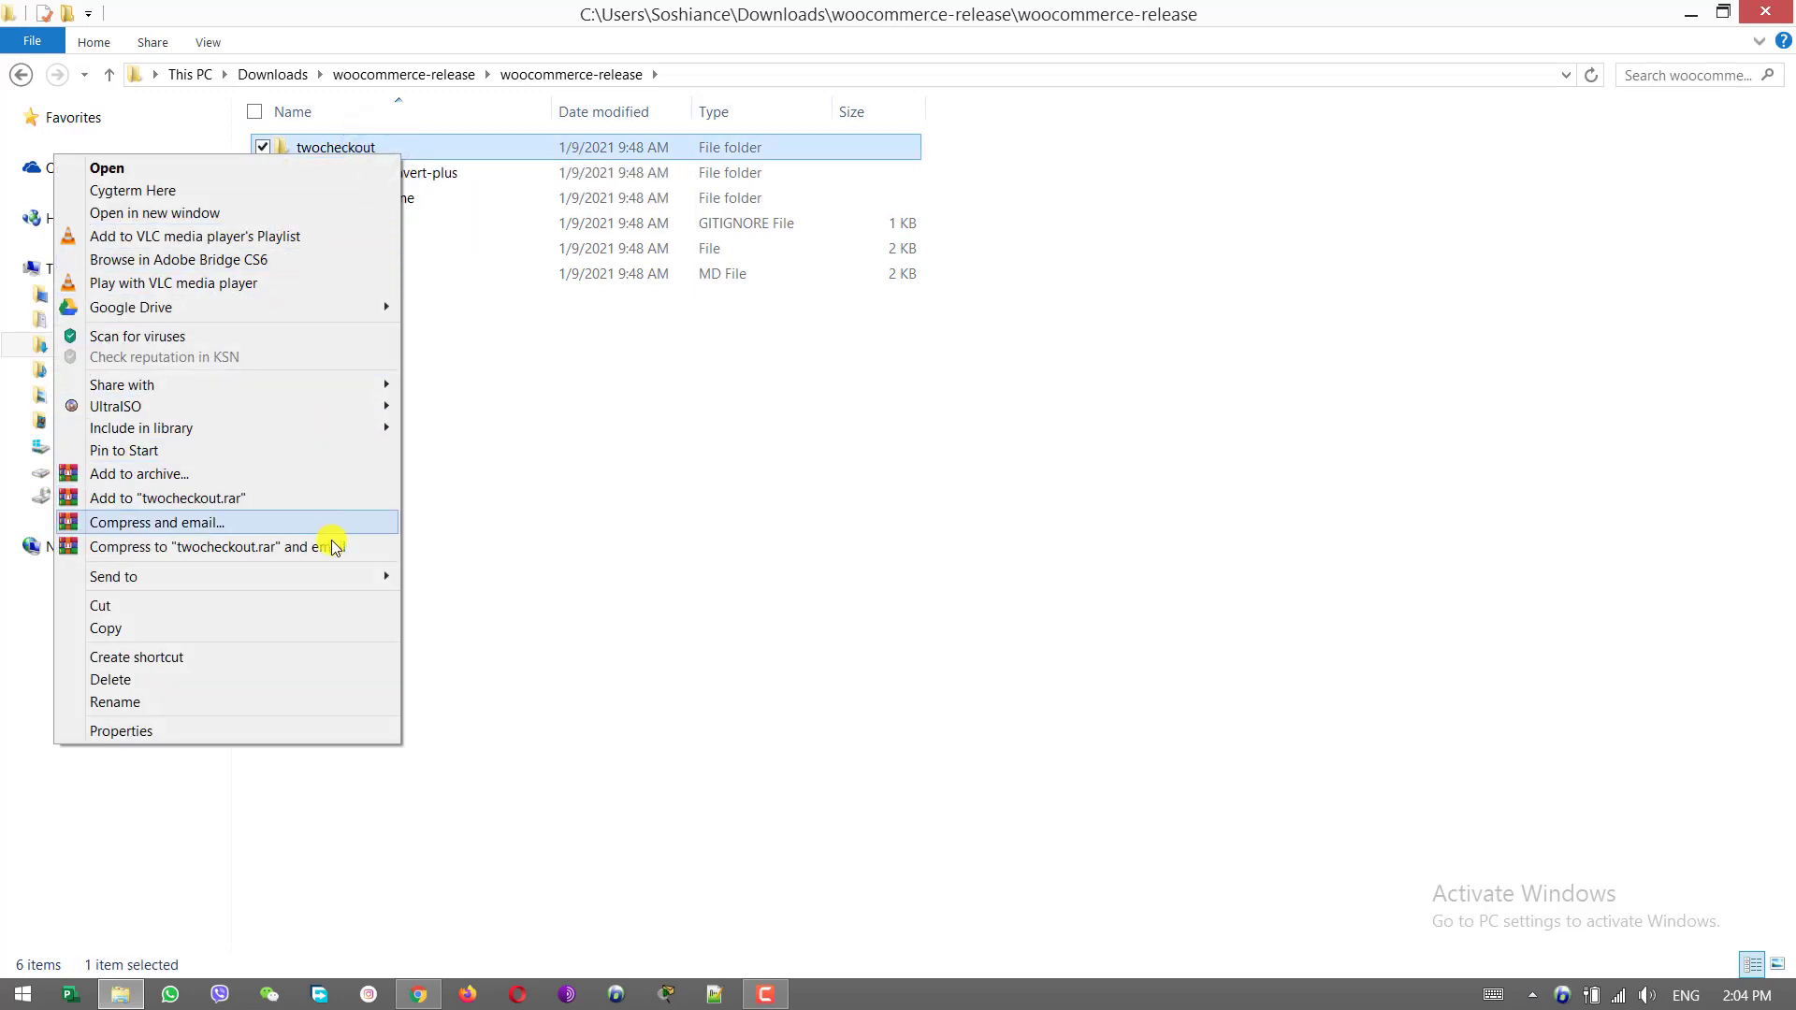
{"action": "mouse_move", "coordinate": [403, 583]}
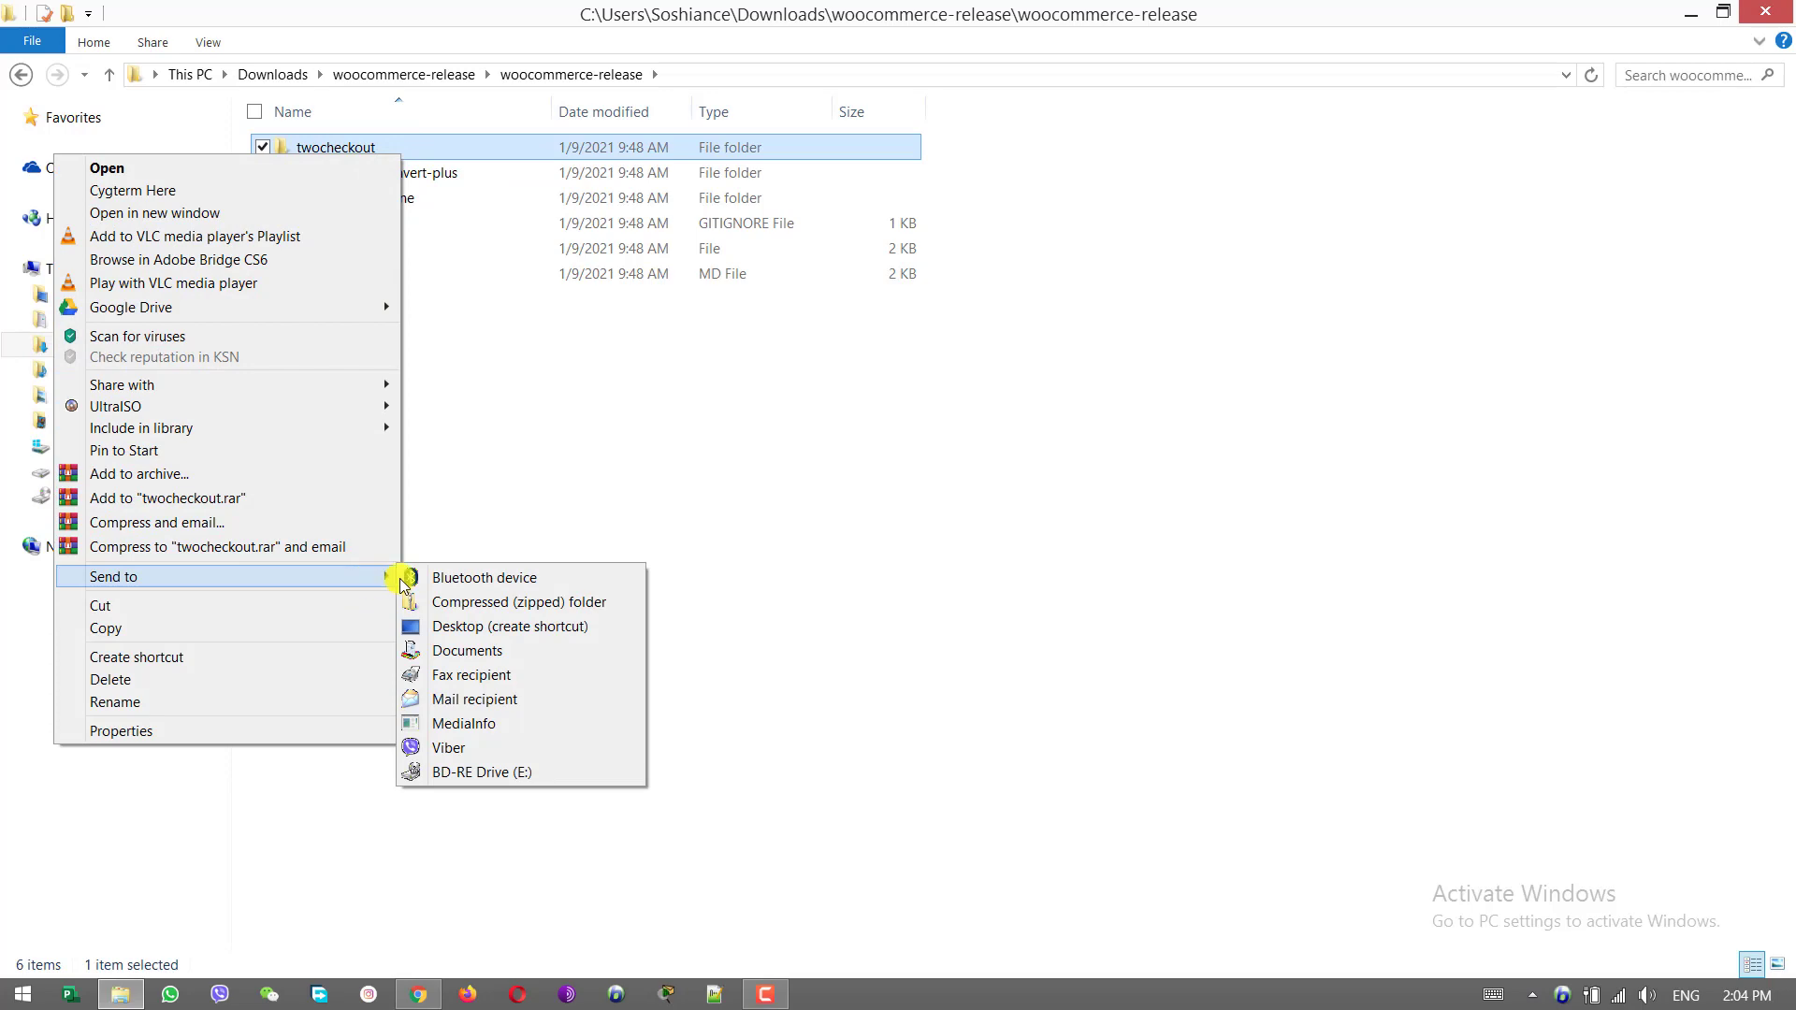
{"action": "left_click", "coordinate": [519, 603]}
{"action": "left_click", "coordinate": [389, 353]}
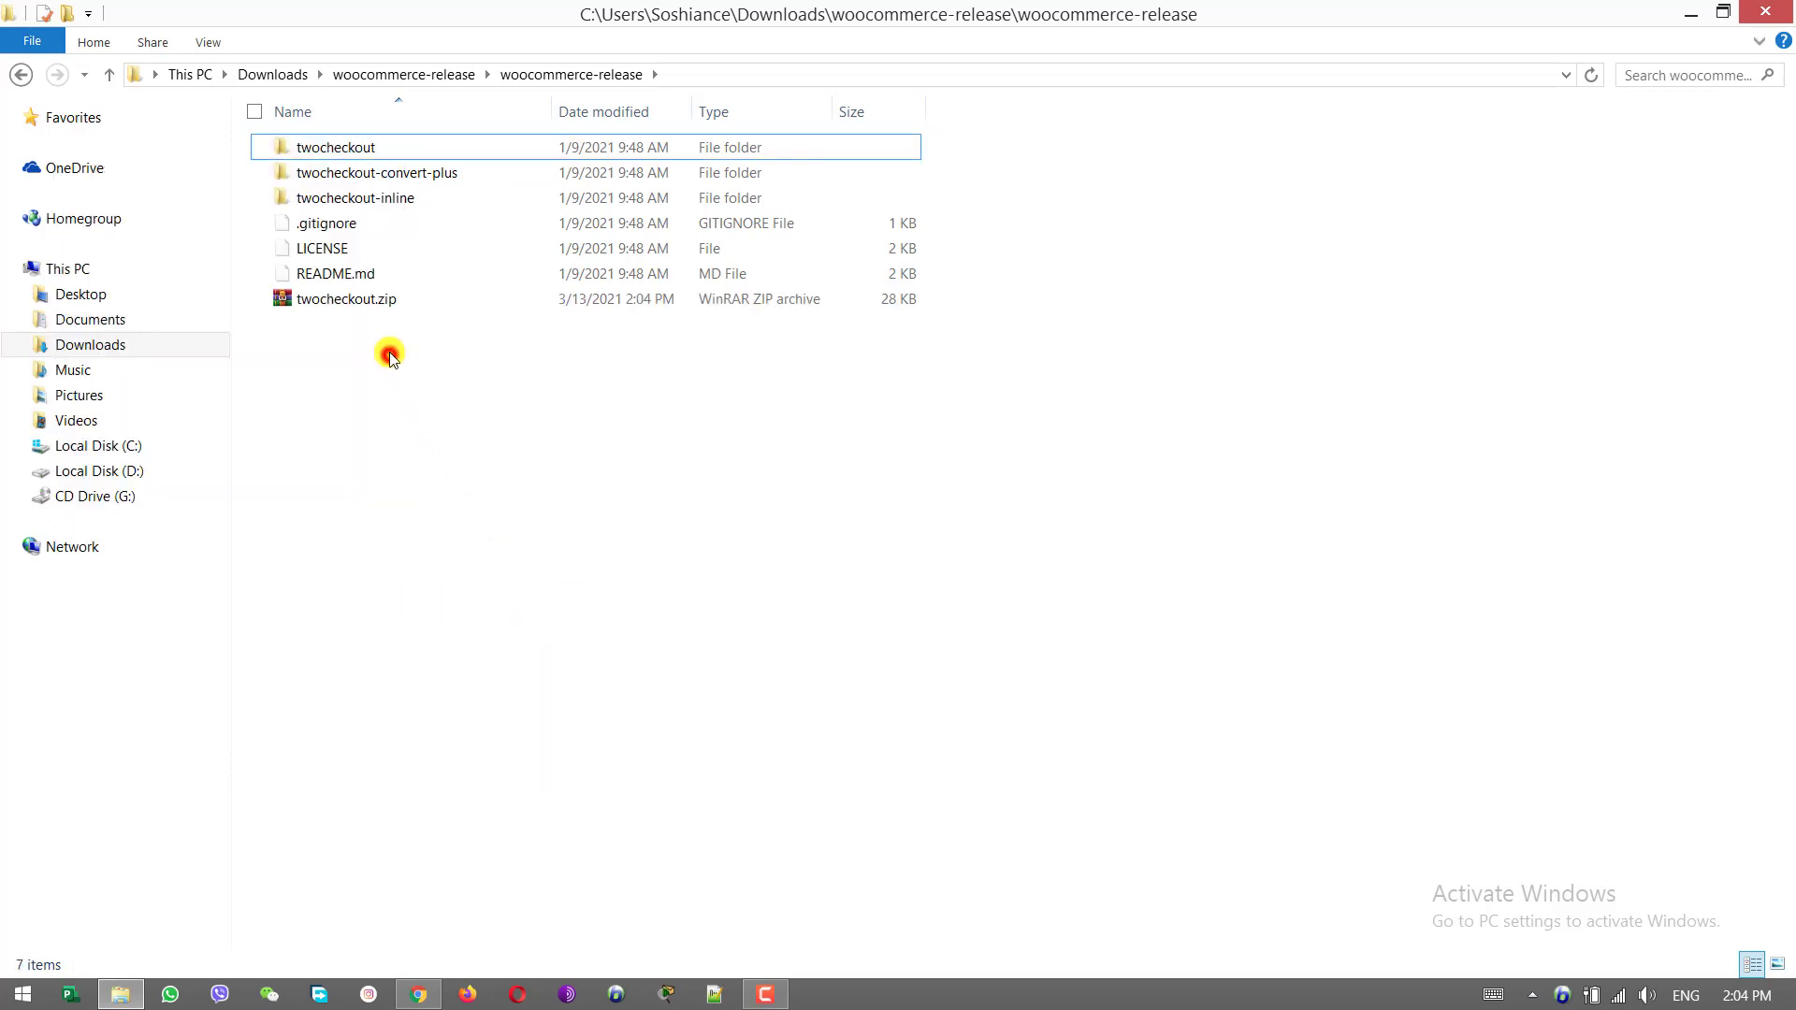
{"action": "key", "text": "alt+Tab"}
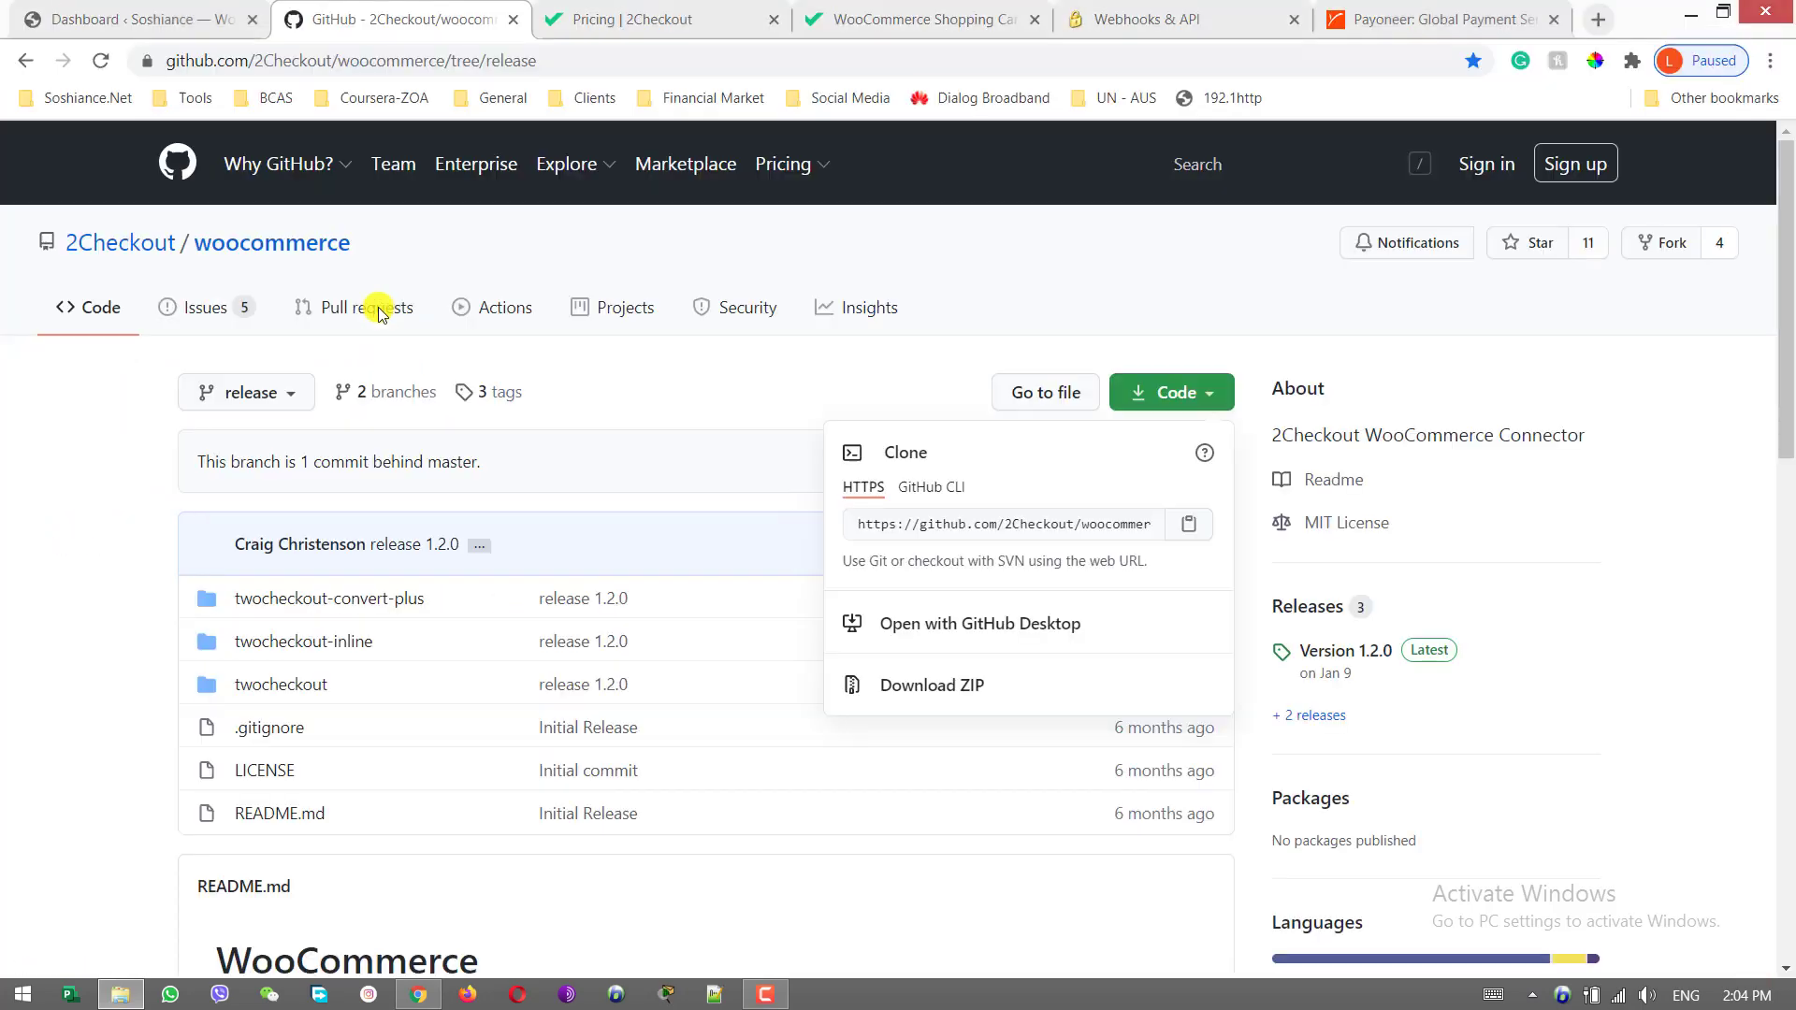
Close the GitHub tab and go to Plugins > Add New in WordPress
{"action": "left_click", "coordinate": [512, 21]}
{"action": "key", "text": "ctrl+shift+Tab"}
{"action": "scroll", "coordinate": [712, 612], "scroll_direction": "down", "scroll_amount": 4}
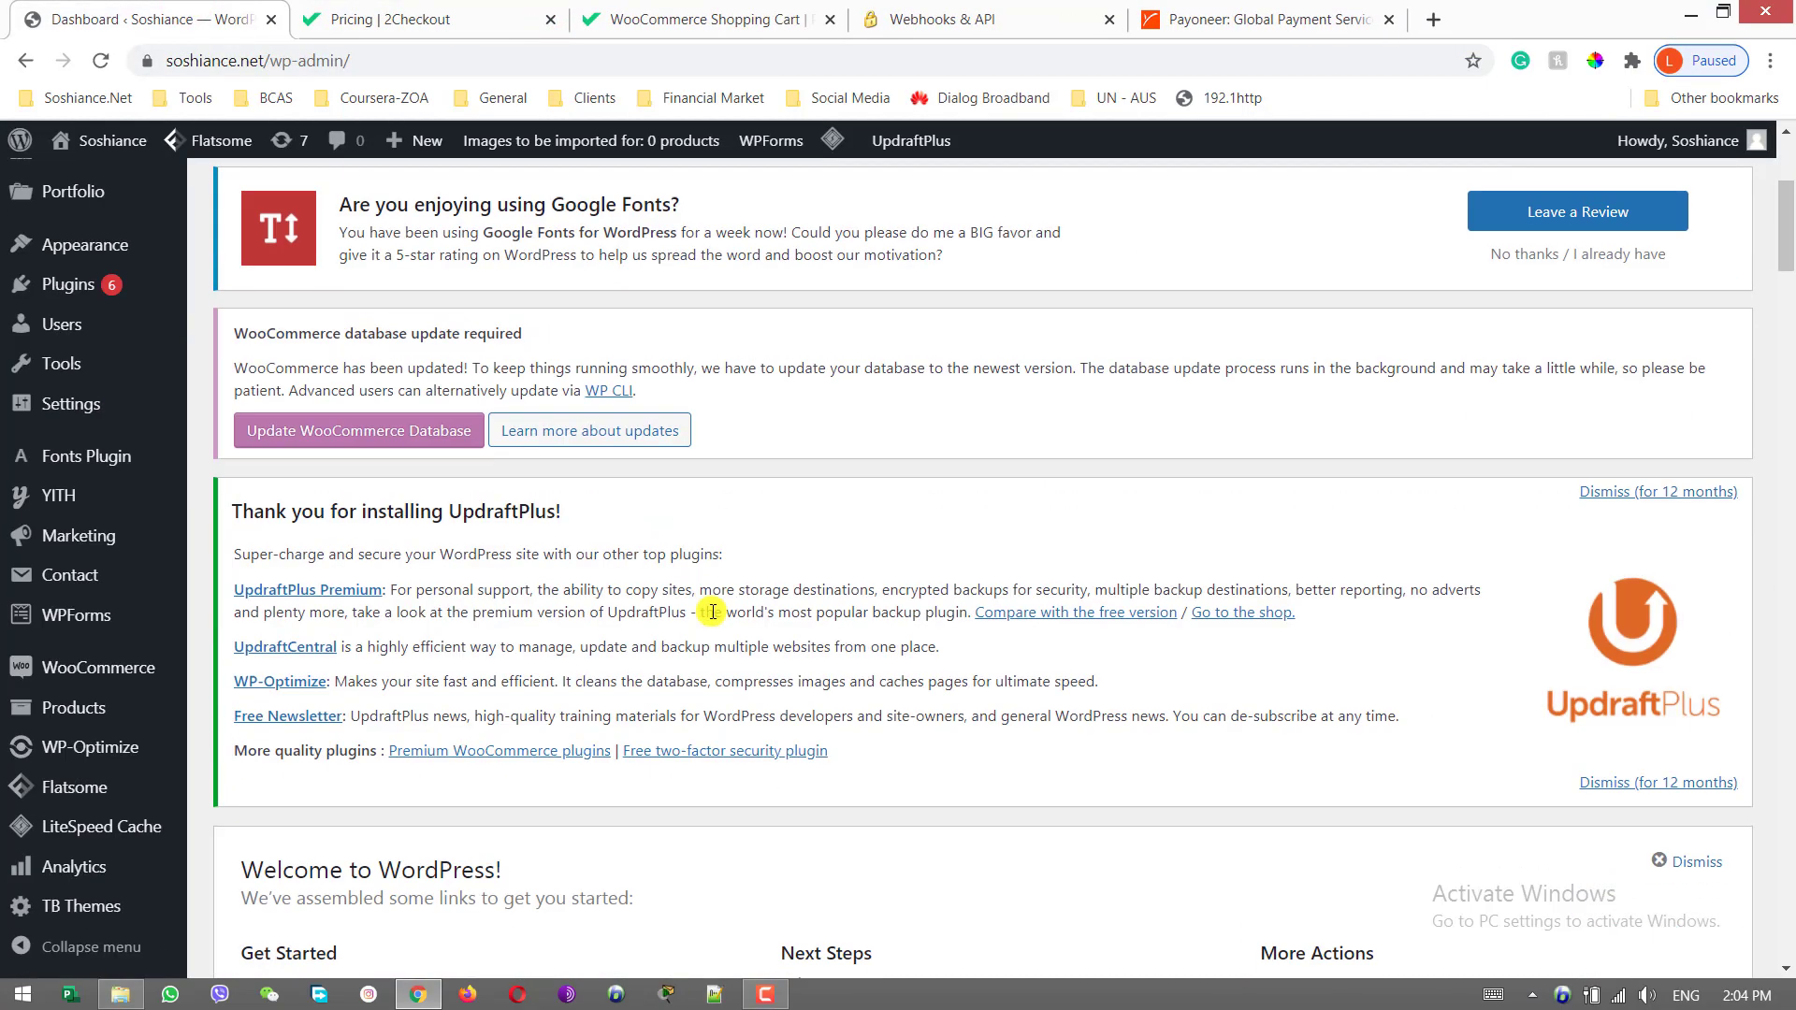
{"action": "scroll", "coordinate": [496, 547], "scroll_direction": "up", "scroll_amount": 4}
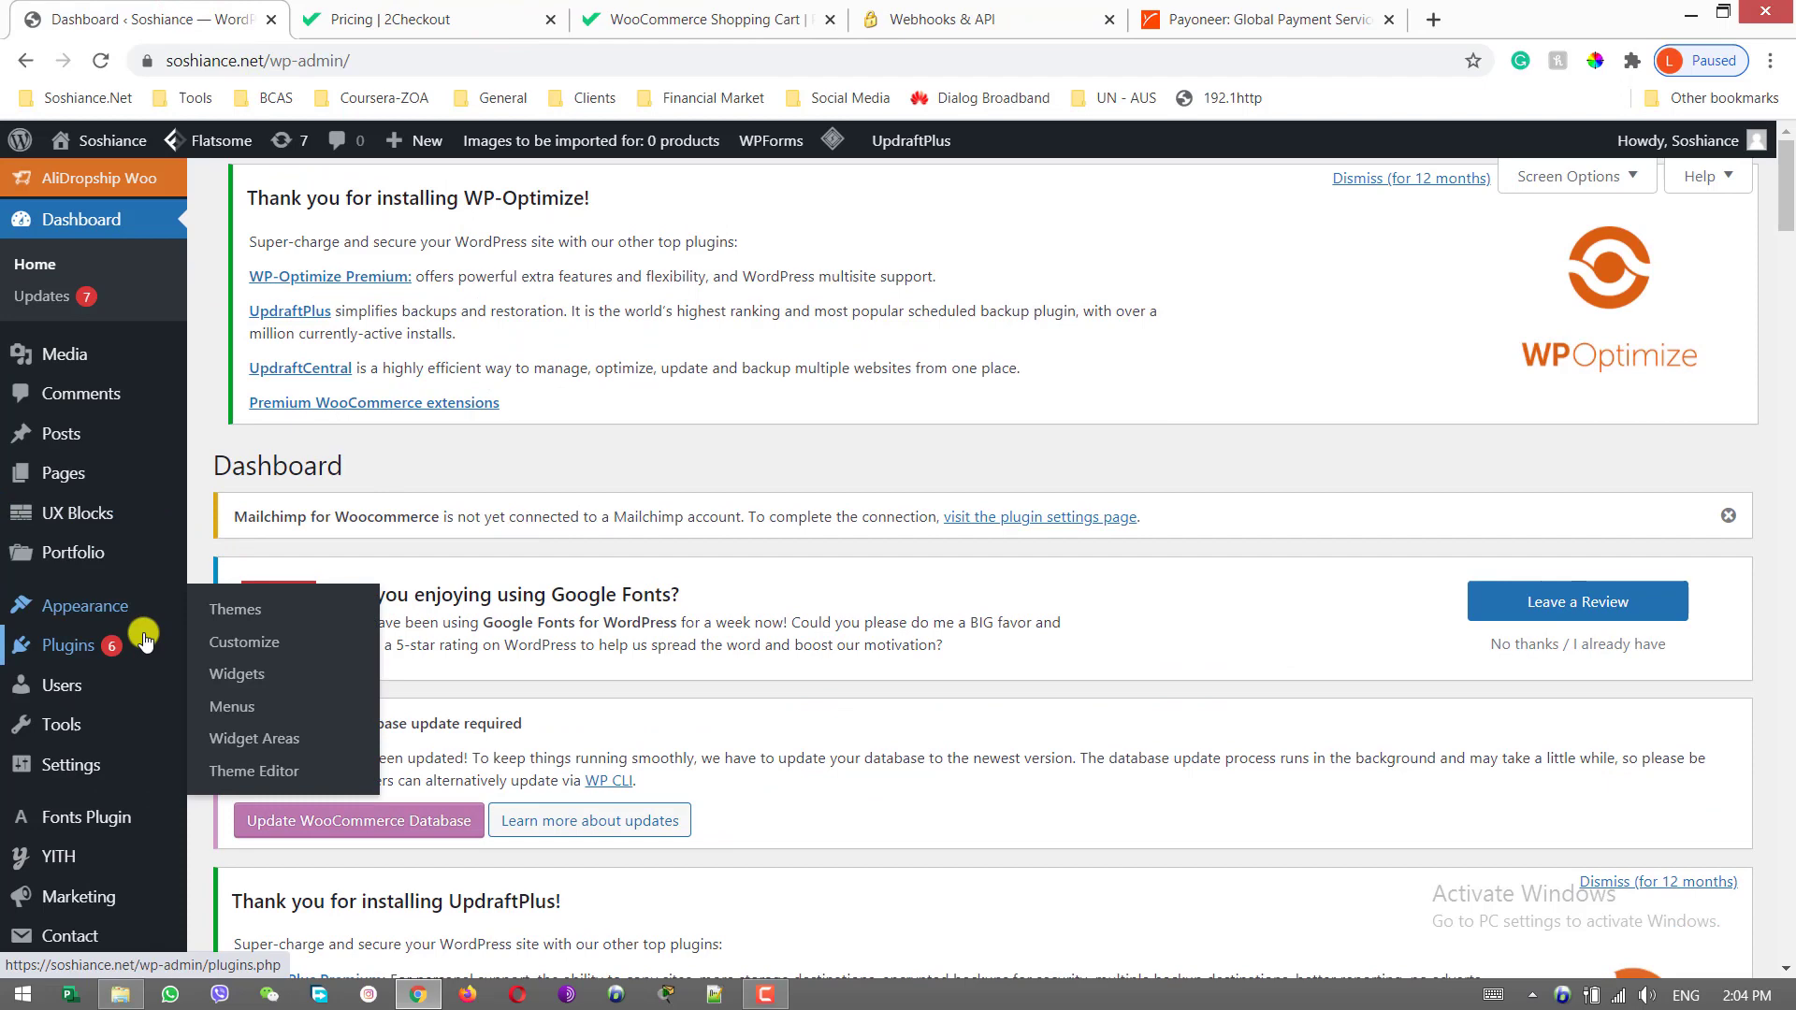
{"action": "mouse_move", "coordinate": [143, 640]}
{"action": "left_click", "coordinate": [268, 690]}
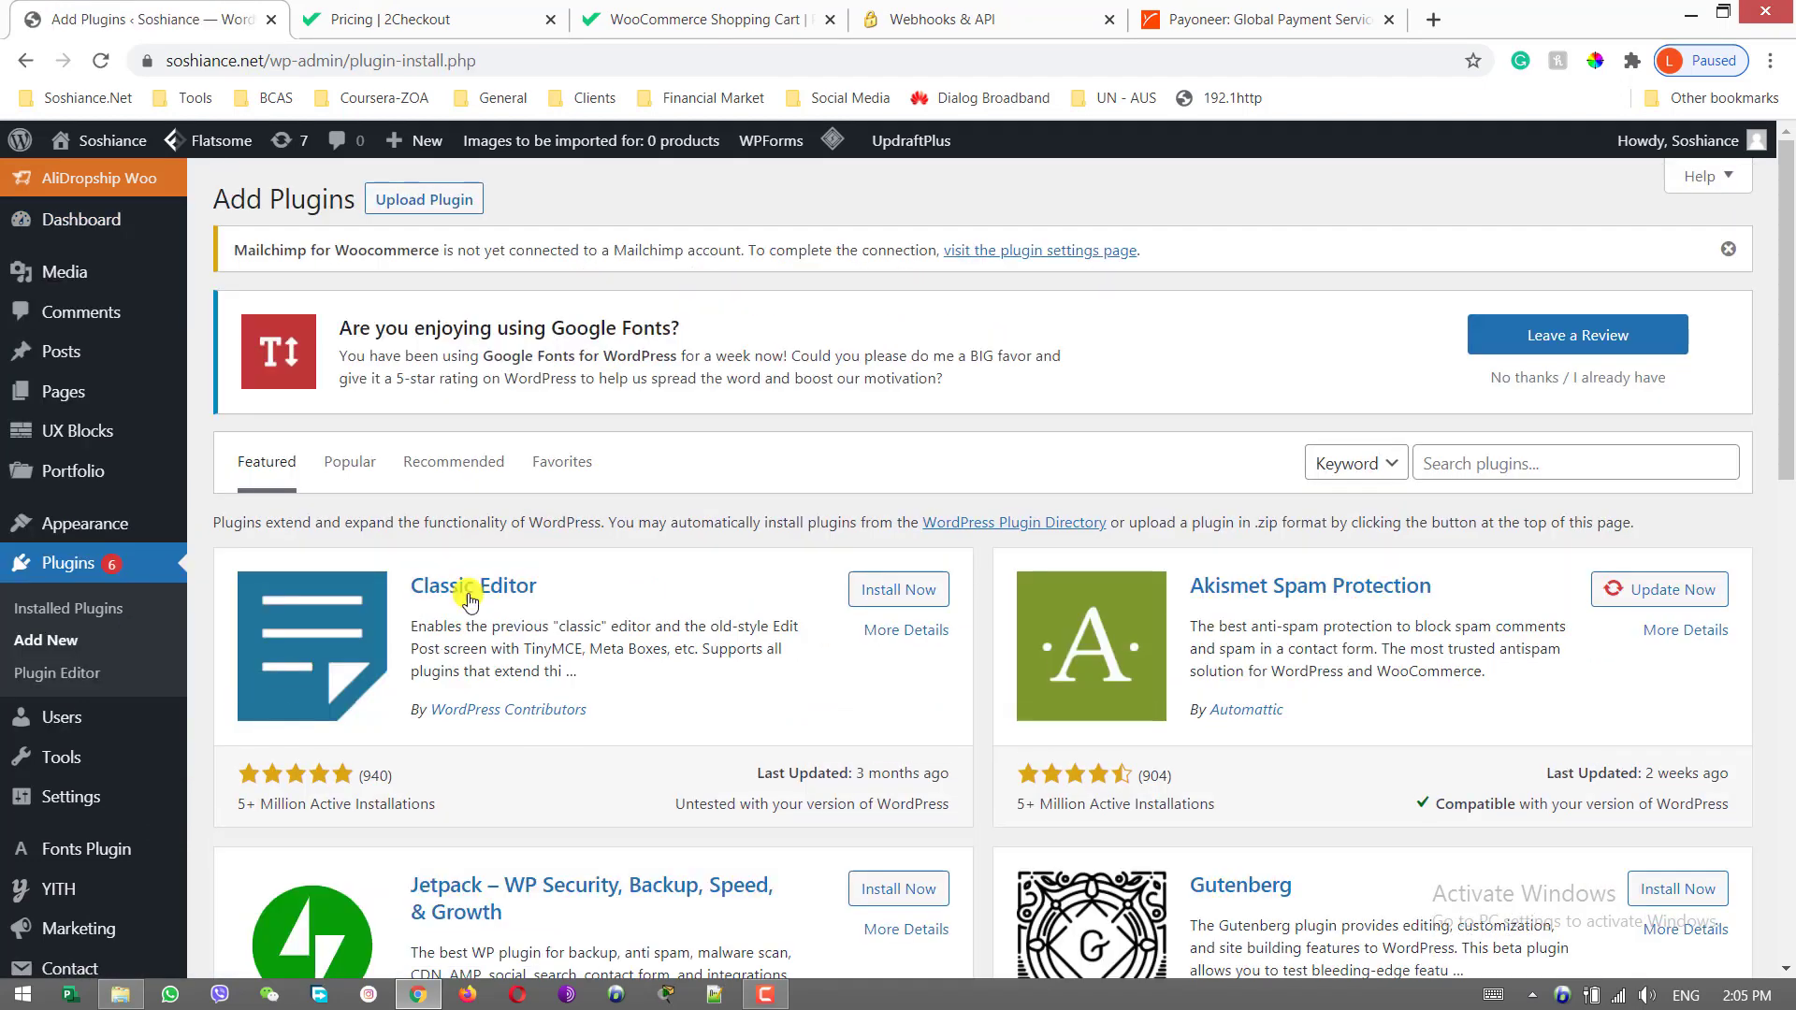
Choose twocheckout.zip as the file for Upload Plugin
{"action": "left_click", "coordinate": [411, 208]}
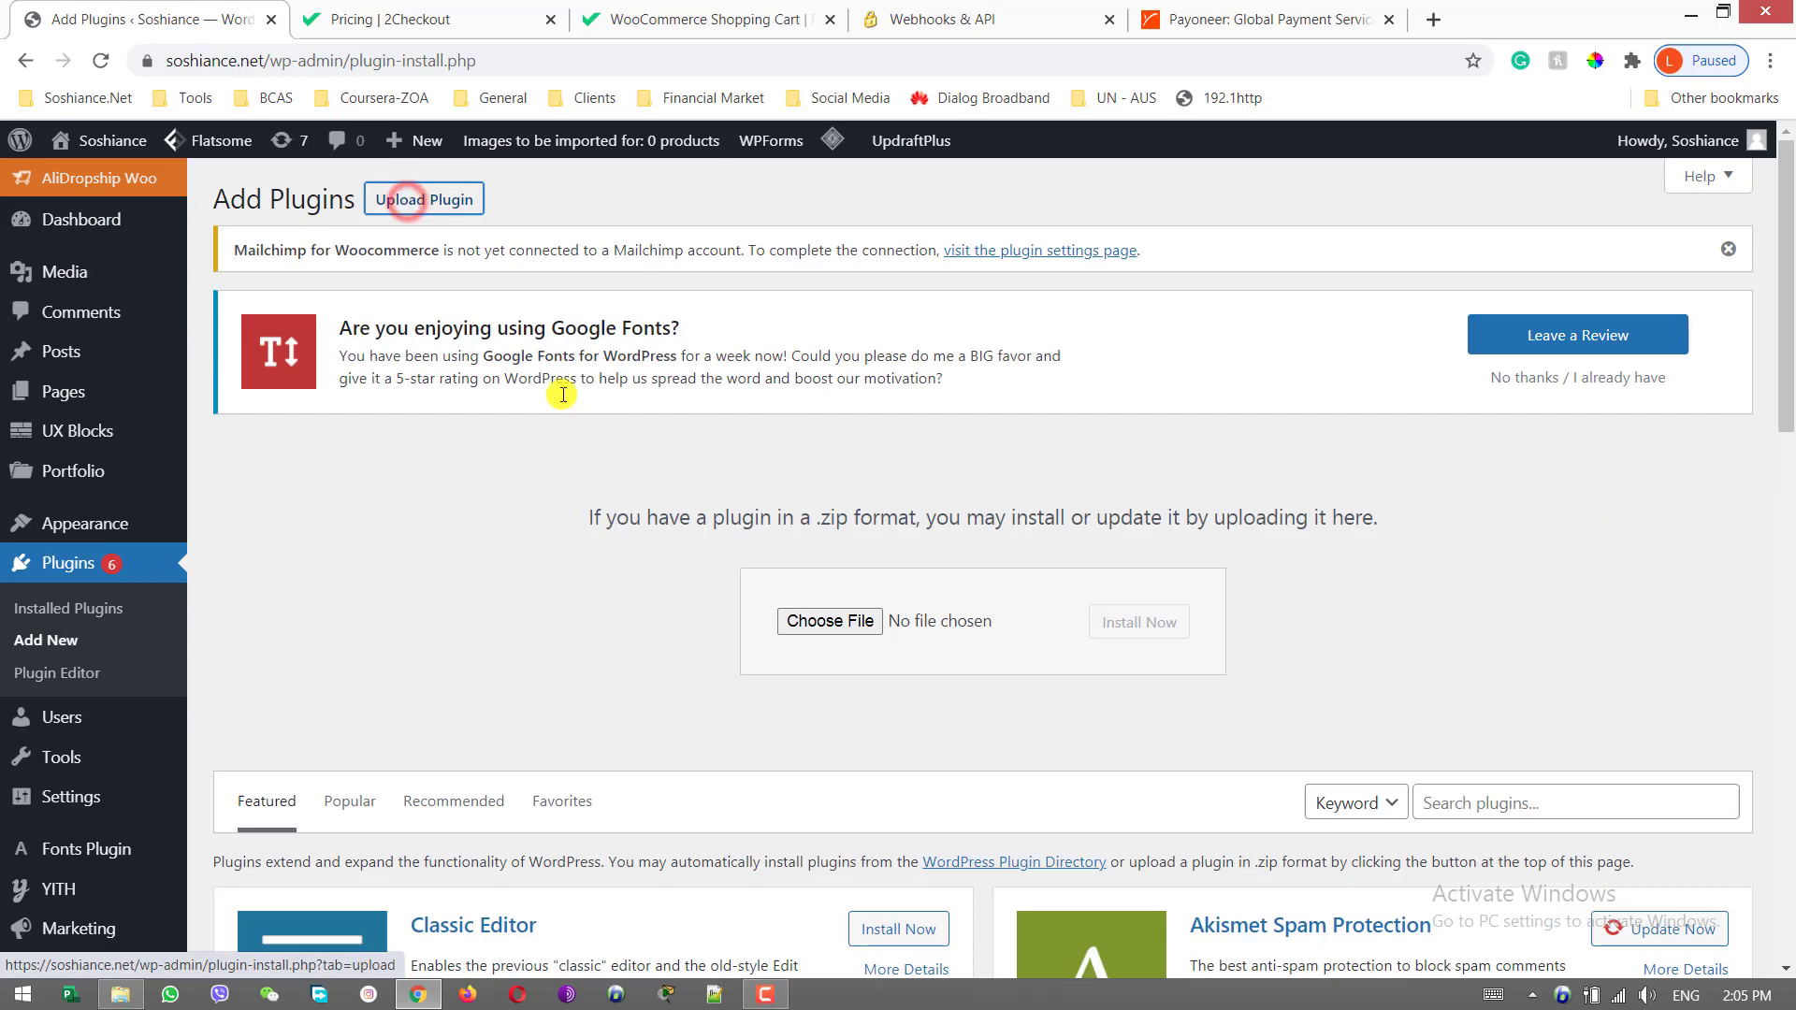
{"action": "left_click", "coordinate": [856, 628]}
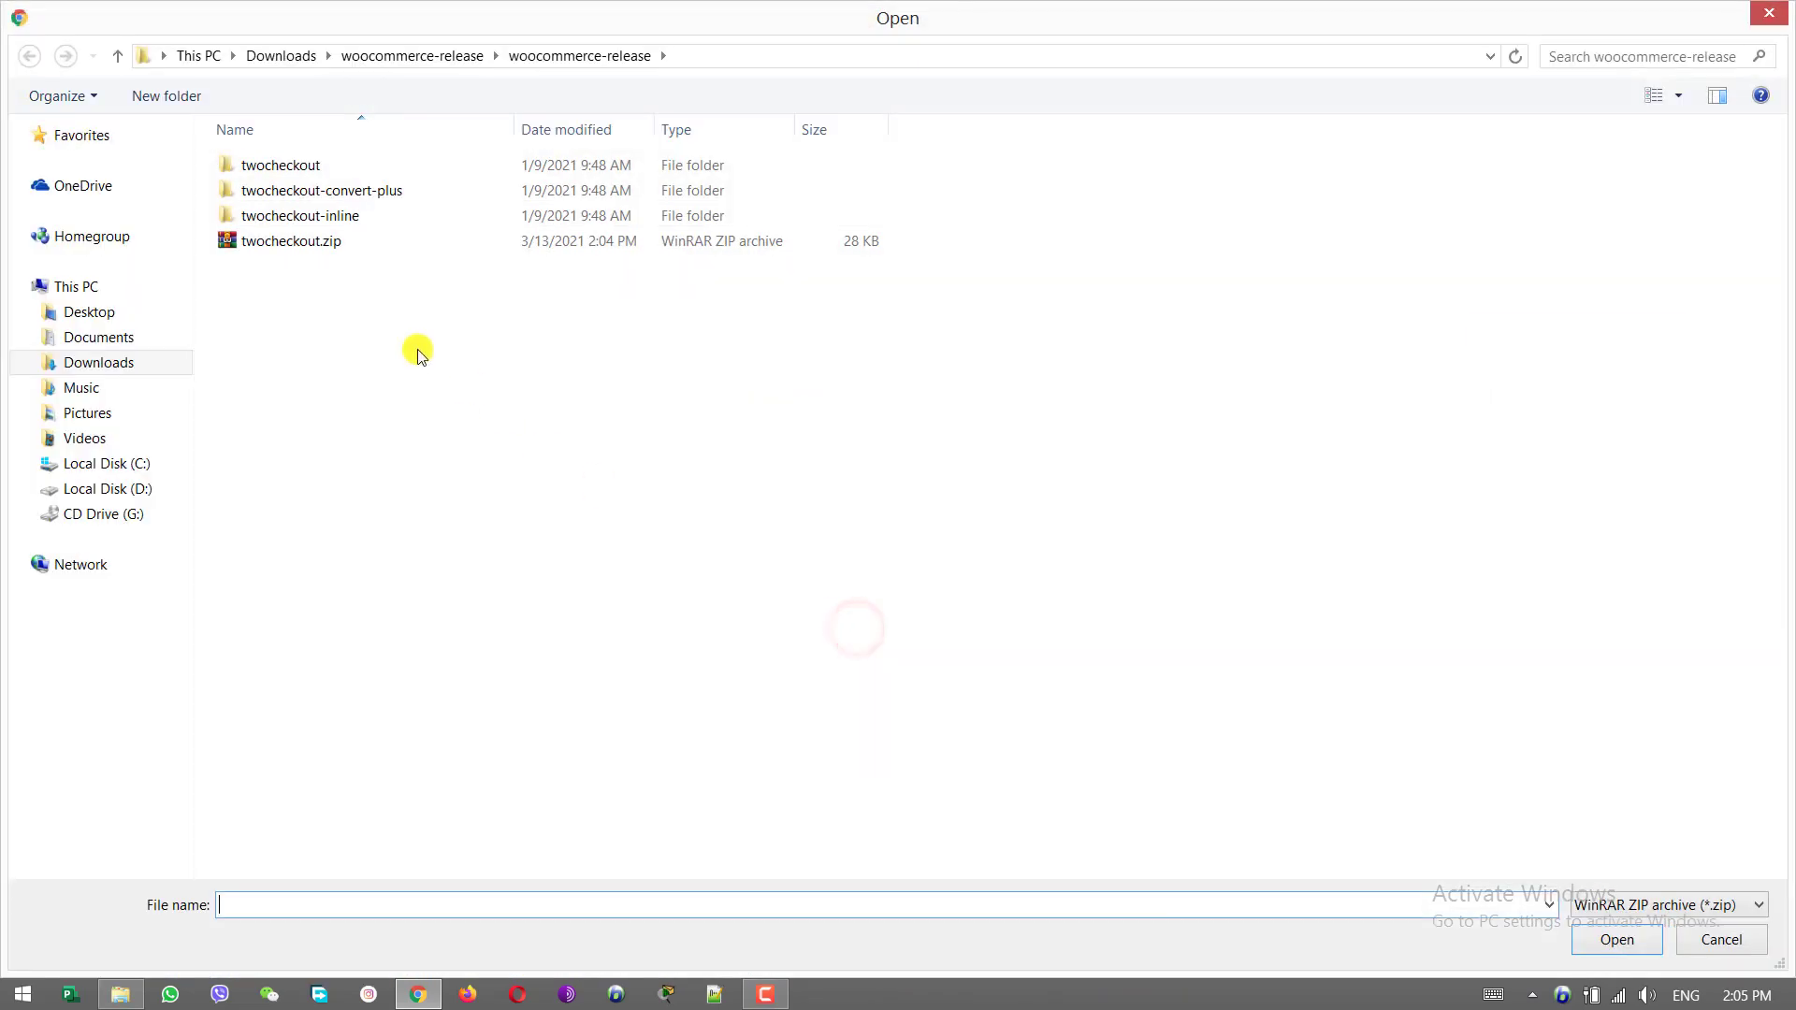
{"action": "left_click", "coordinate": [327, 242]}
{"action": "left_click", "coordinate": [328, 241]}
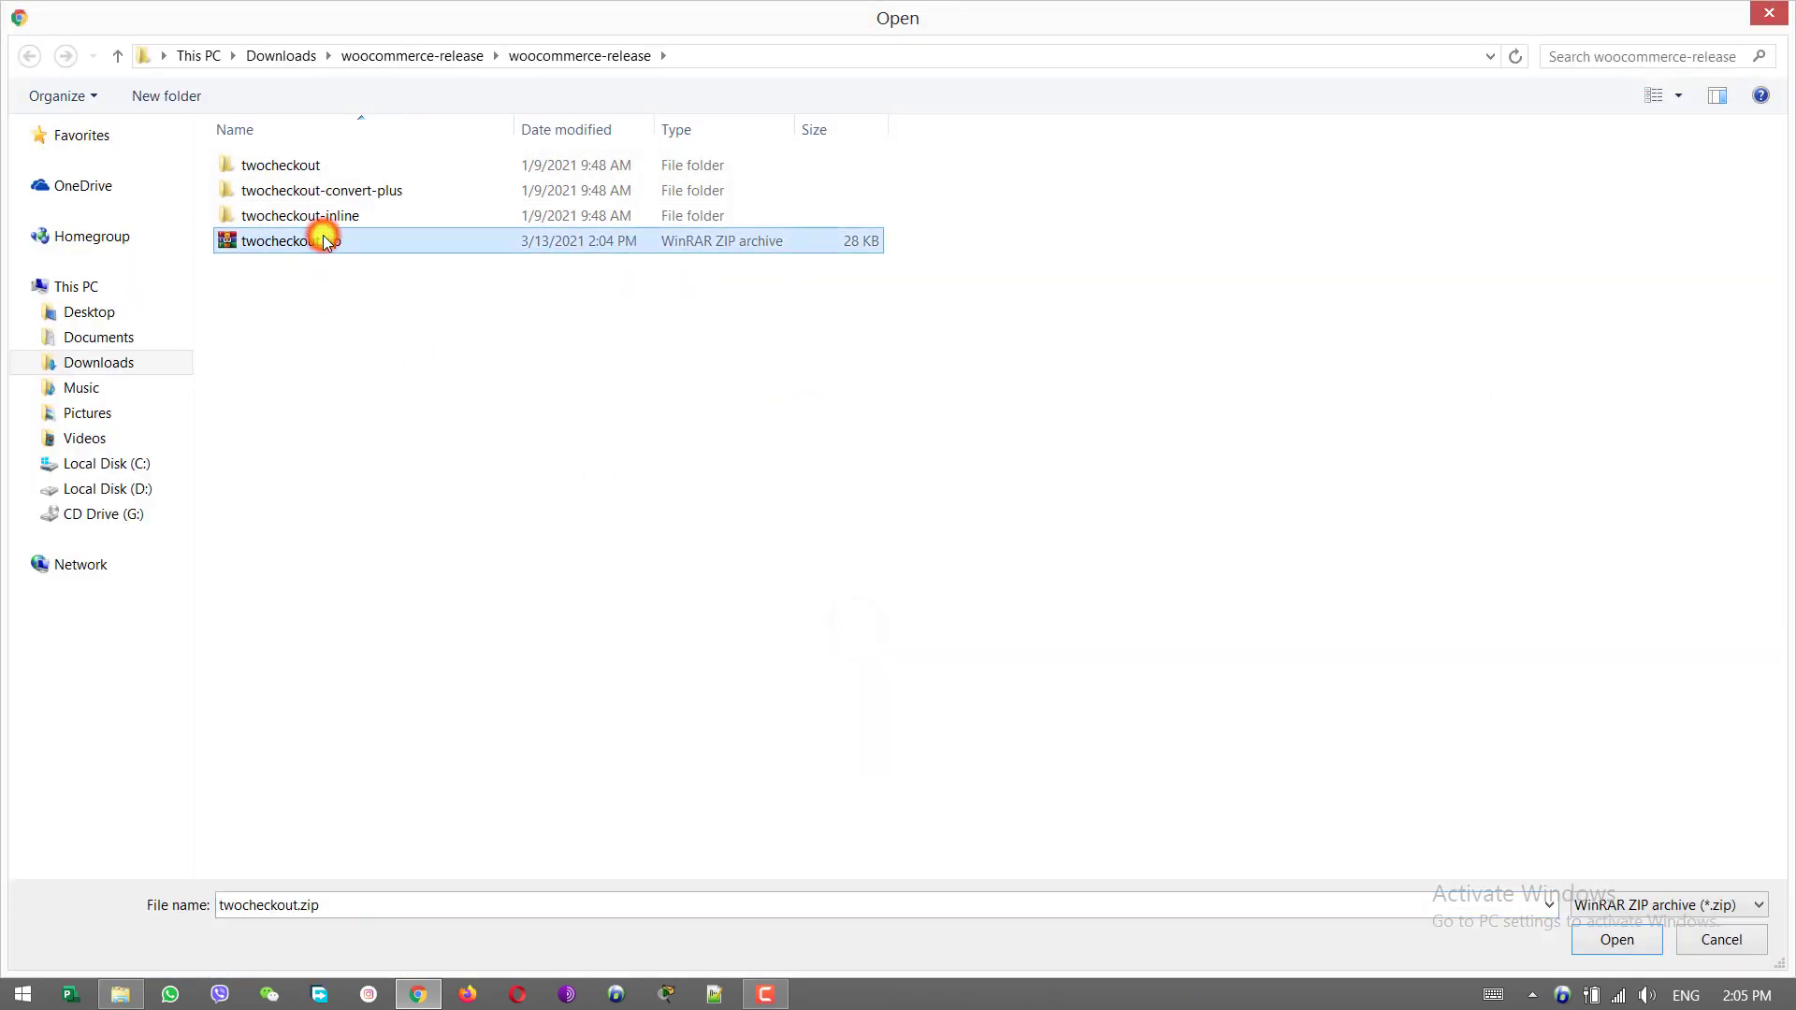
{"action": "left_click", "coordinate": [1632, 947]}
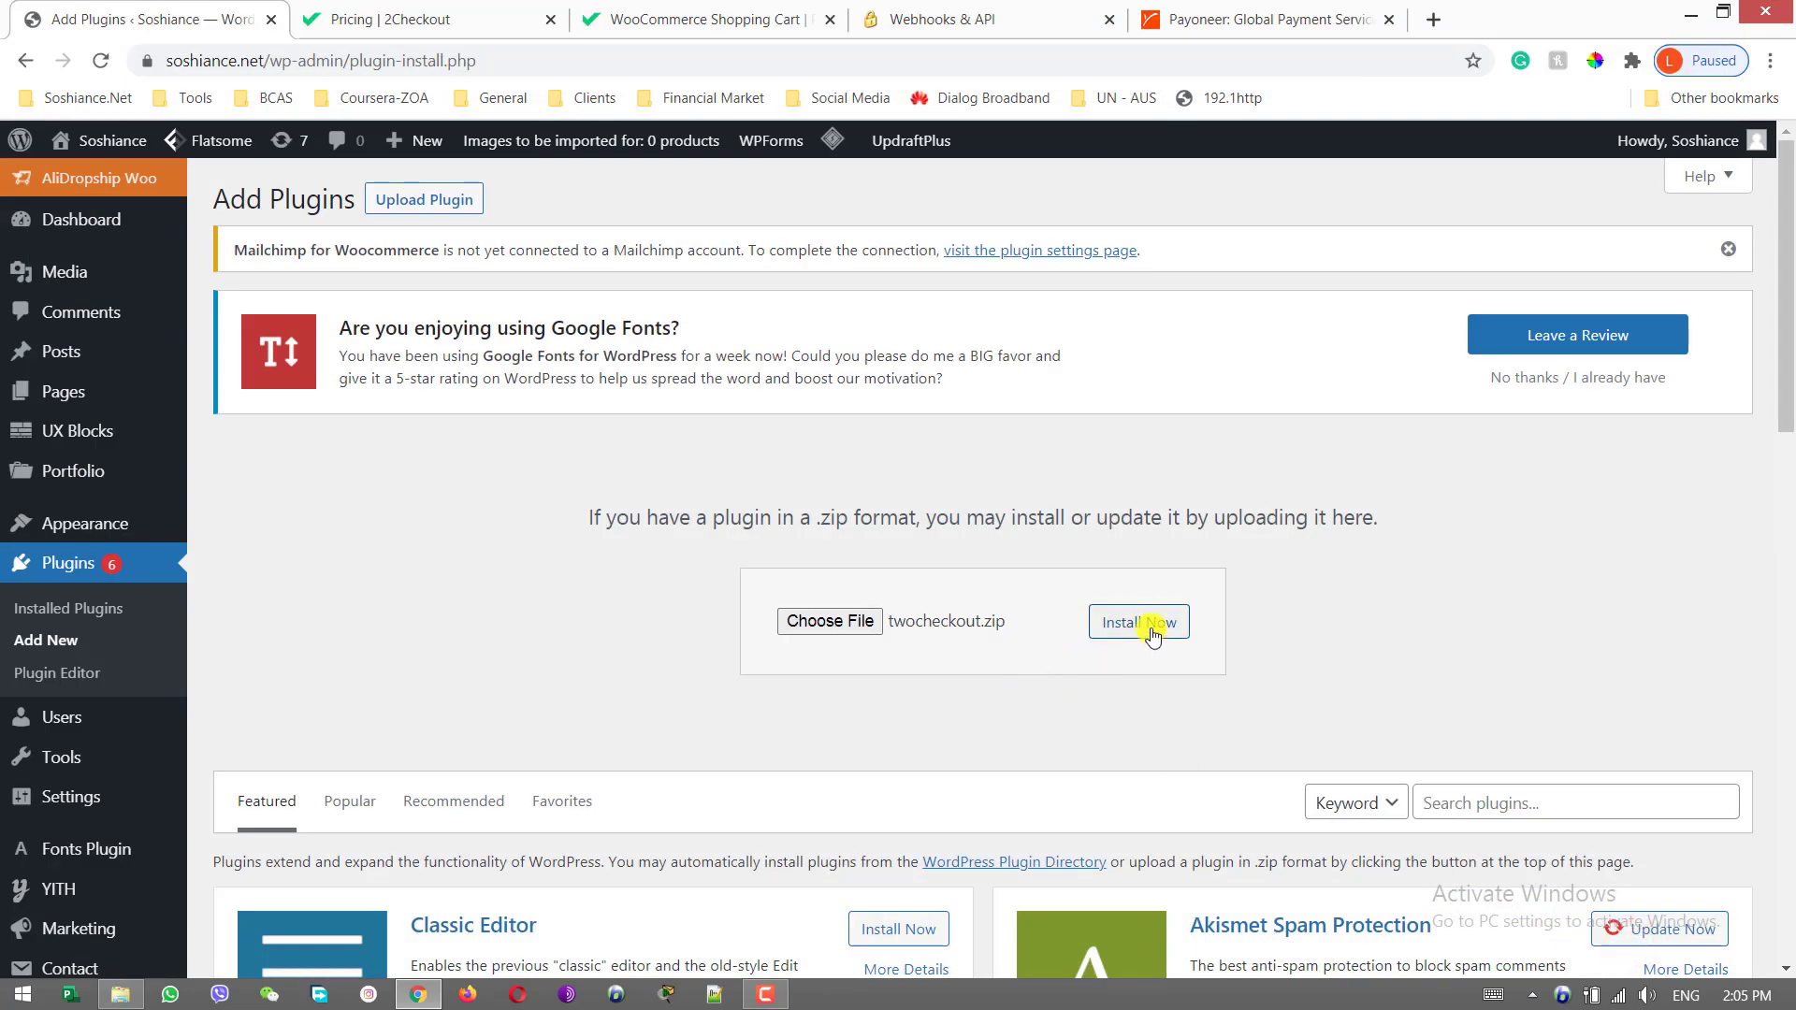
Install the uploaded 2Checkout Payment Gateway 1.2.0 plugin and activate it
{"action": "left_click", "coordinate": [1152, 634]}
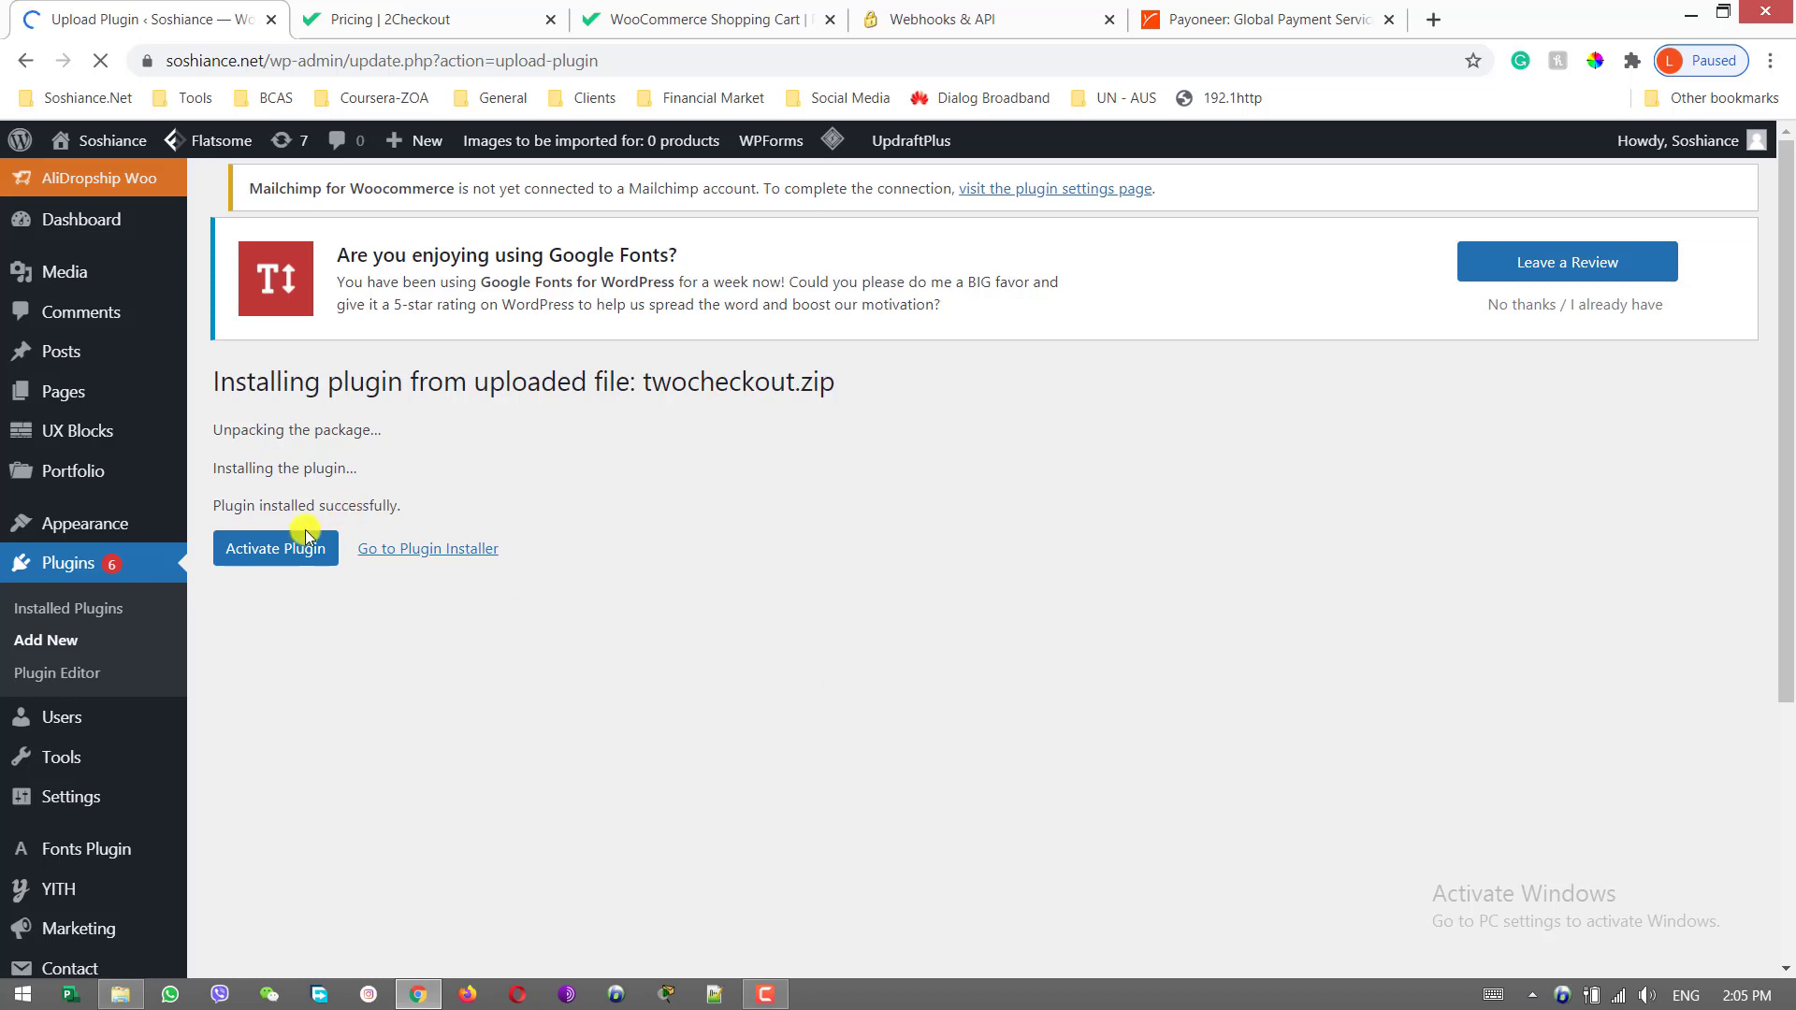
{"action": "left_click", "coordinate": [275, 548]}
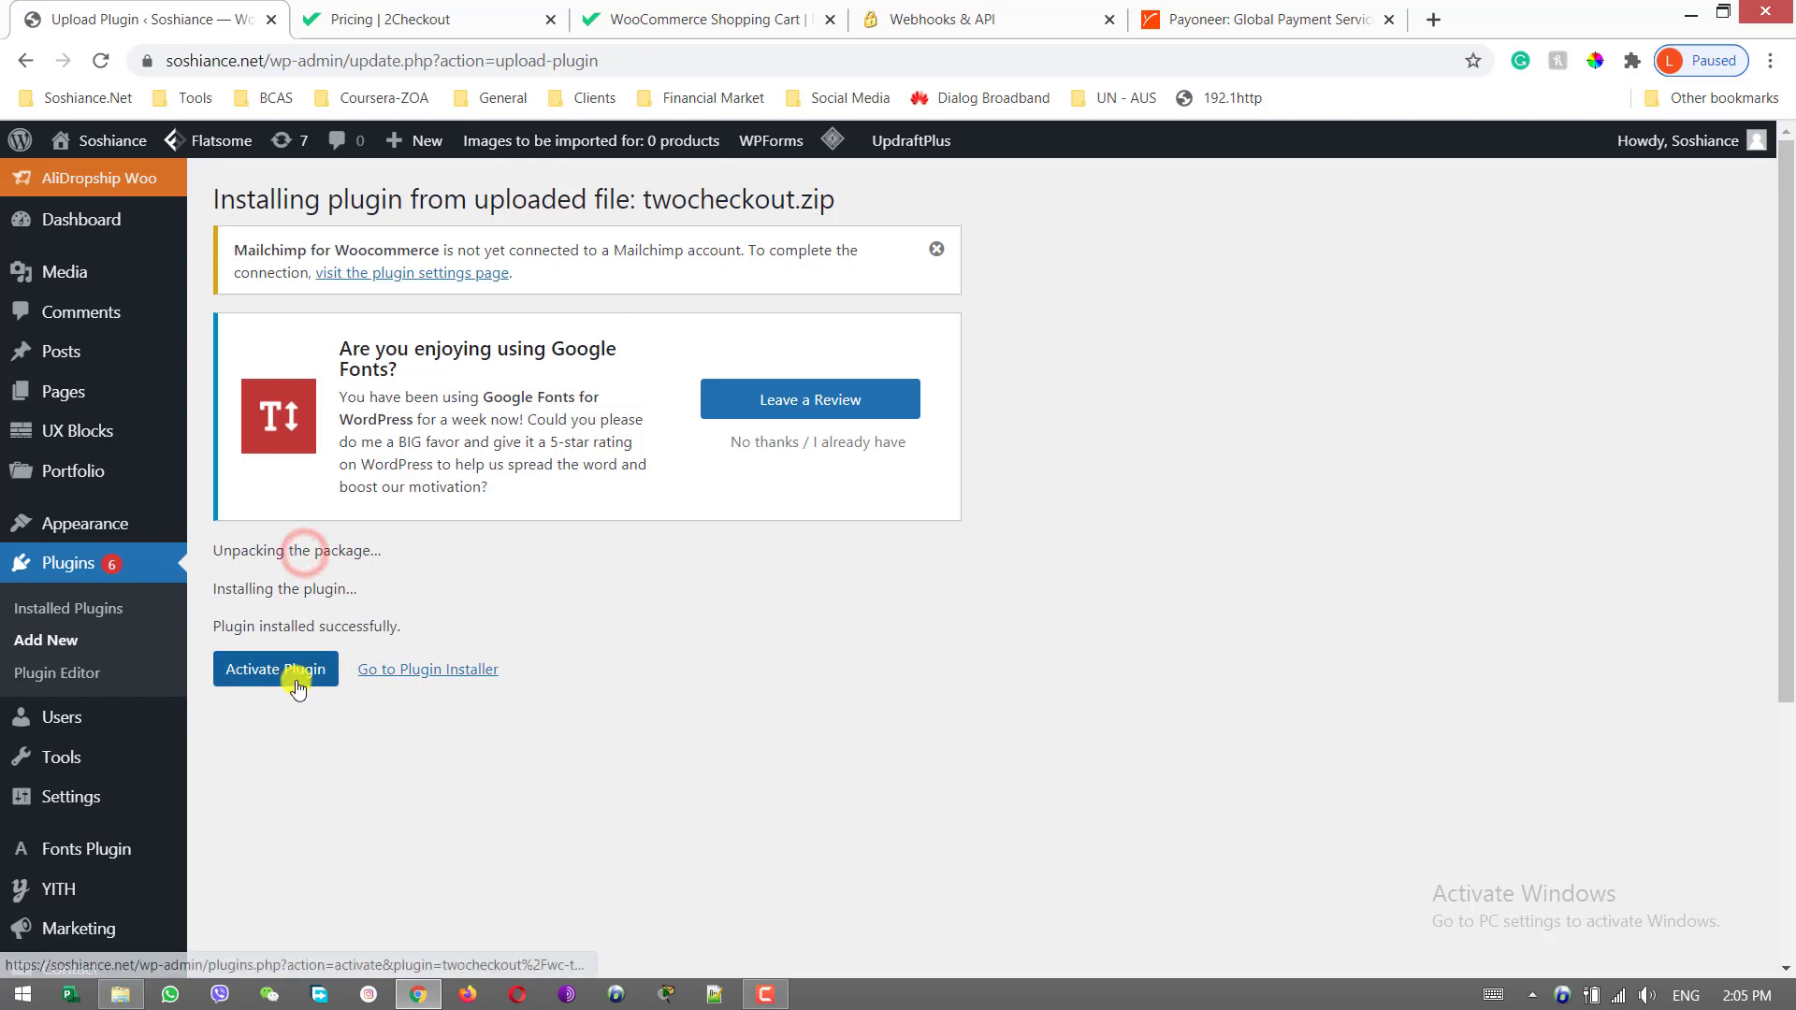
{"action": "left_click", "coordinate": [308, 678]}
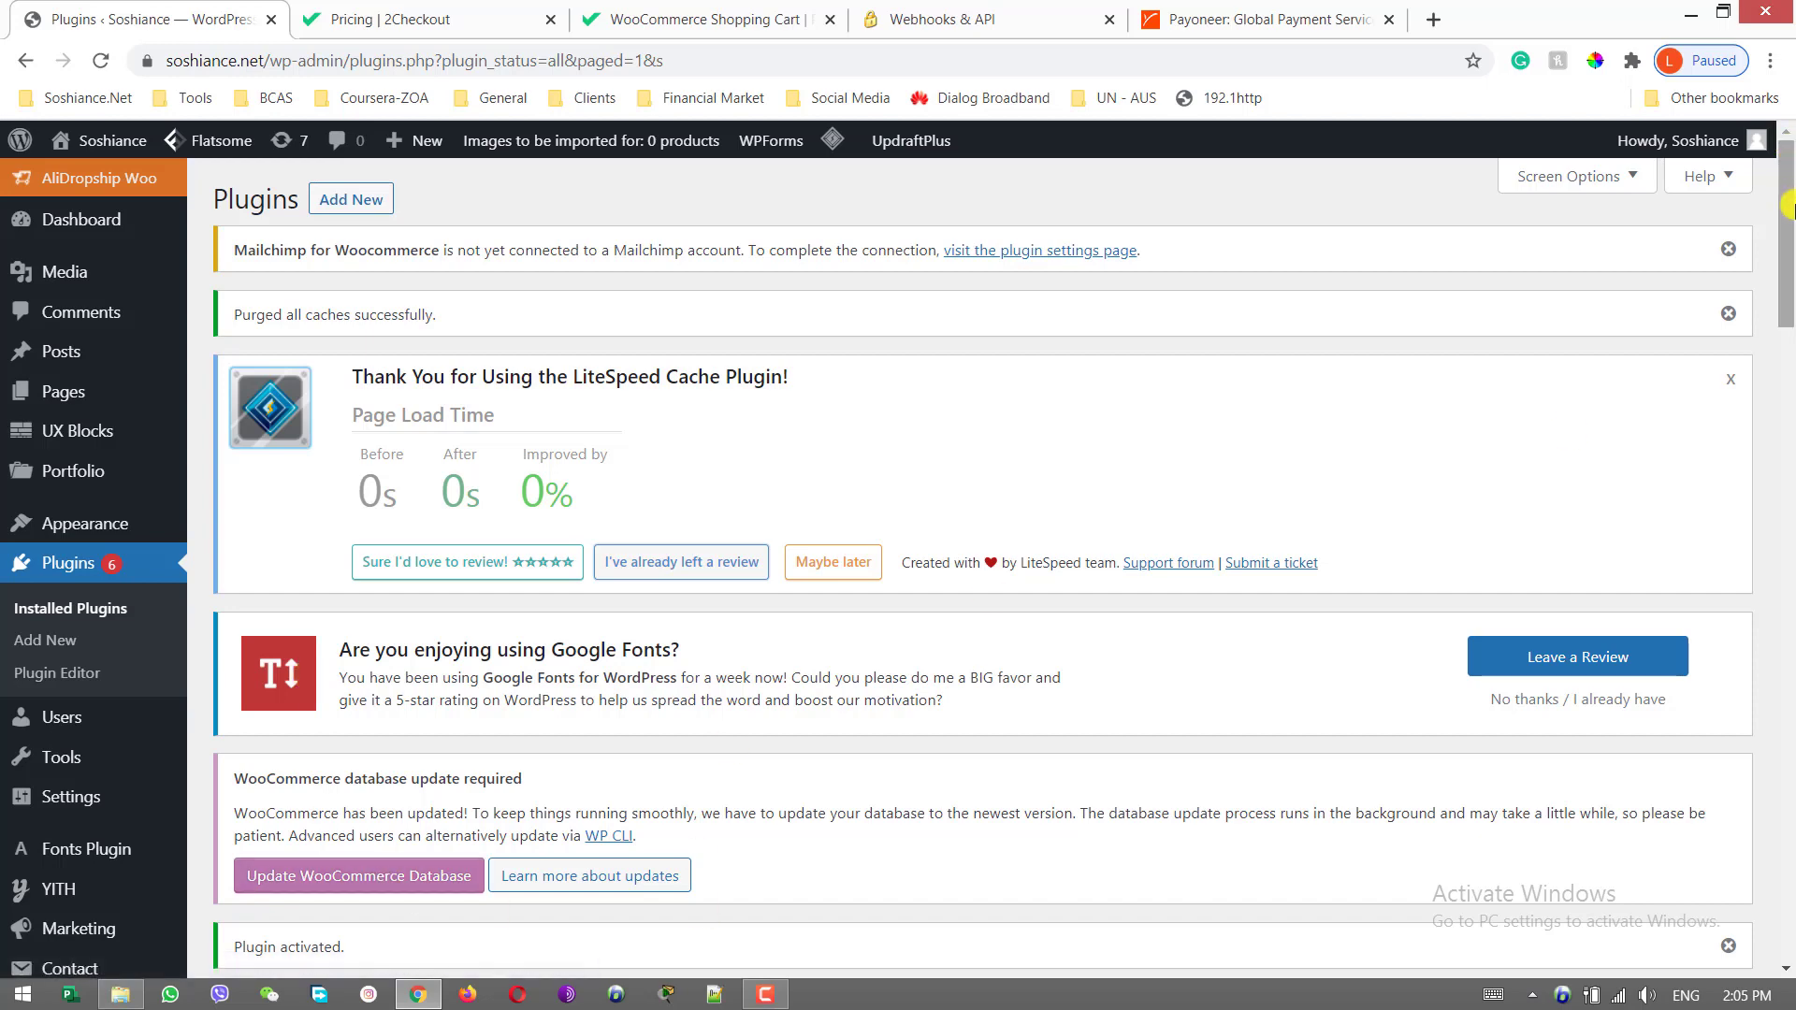
{"action": "left_click_drag", "start_coordinate": [1788, 205], "coordinate": [1789, 379]}
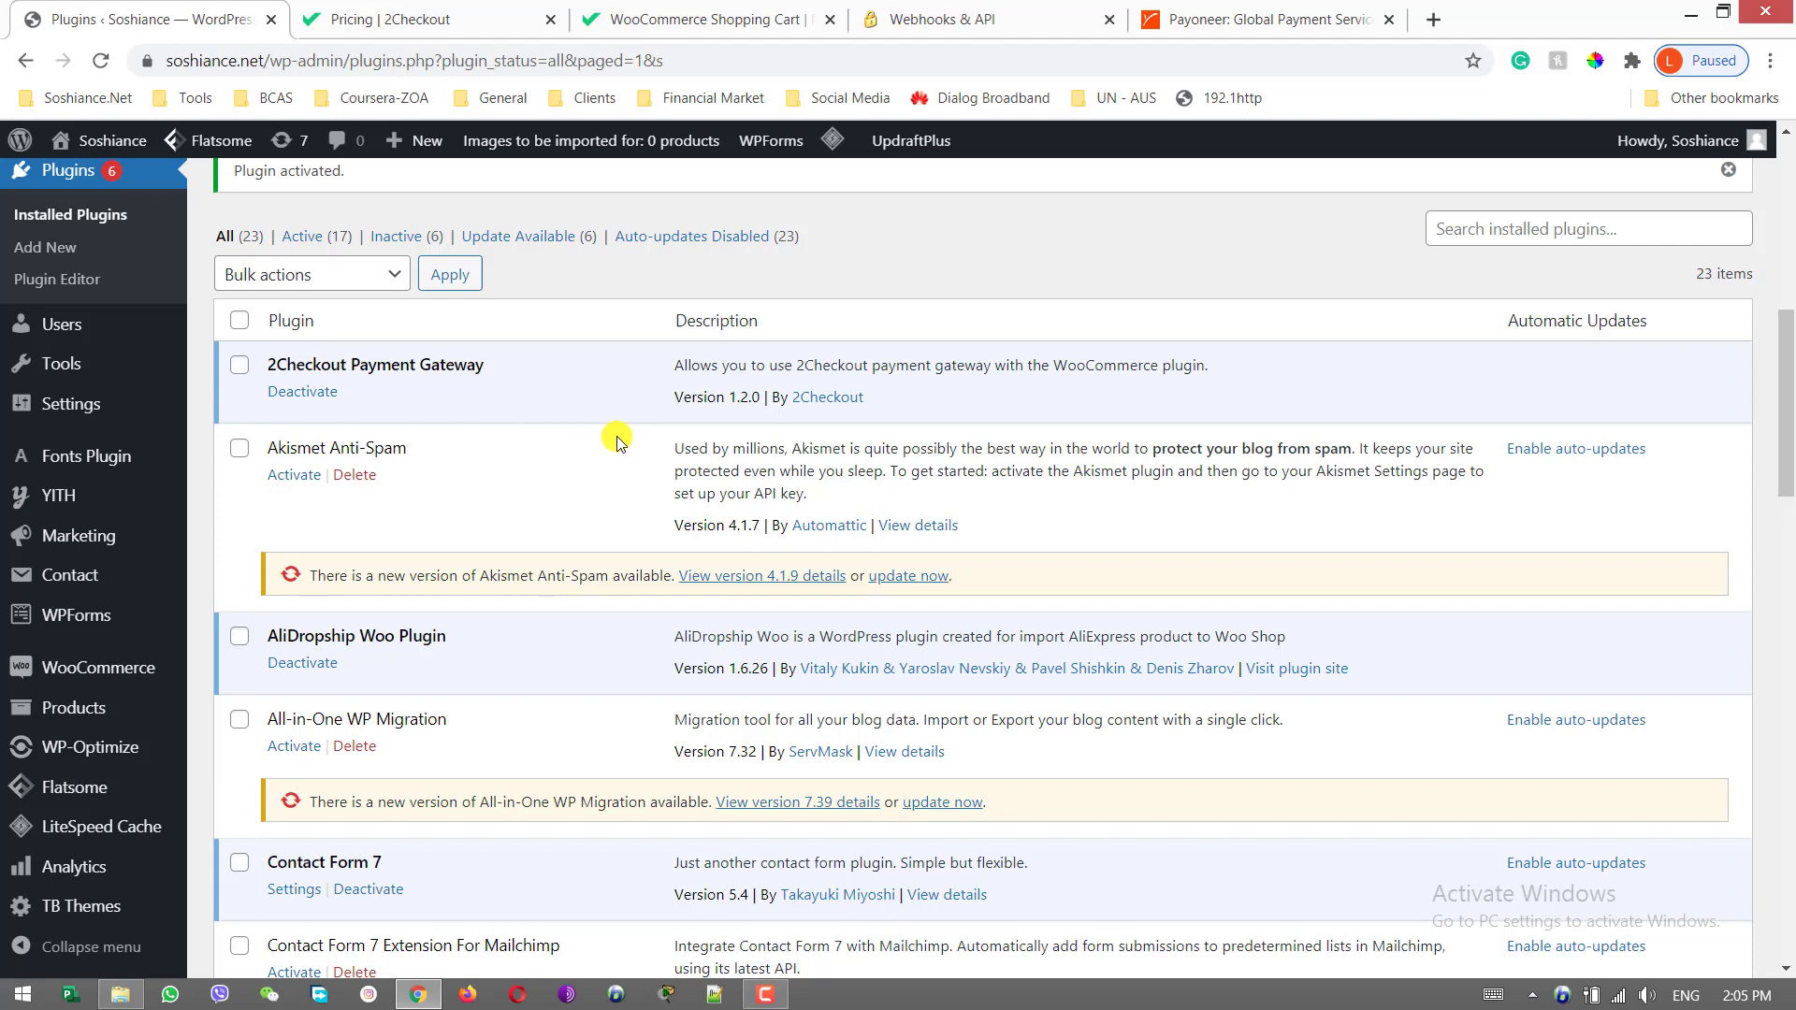
{"action": "mouse_move", "coordinate": [130, 681]}
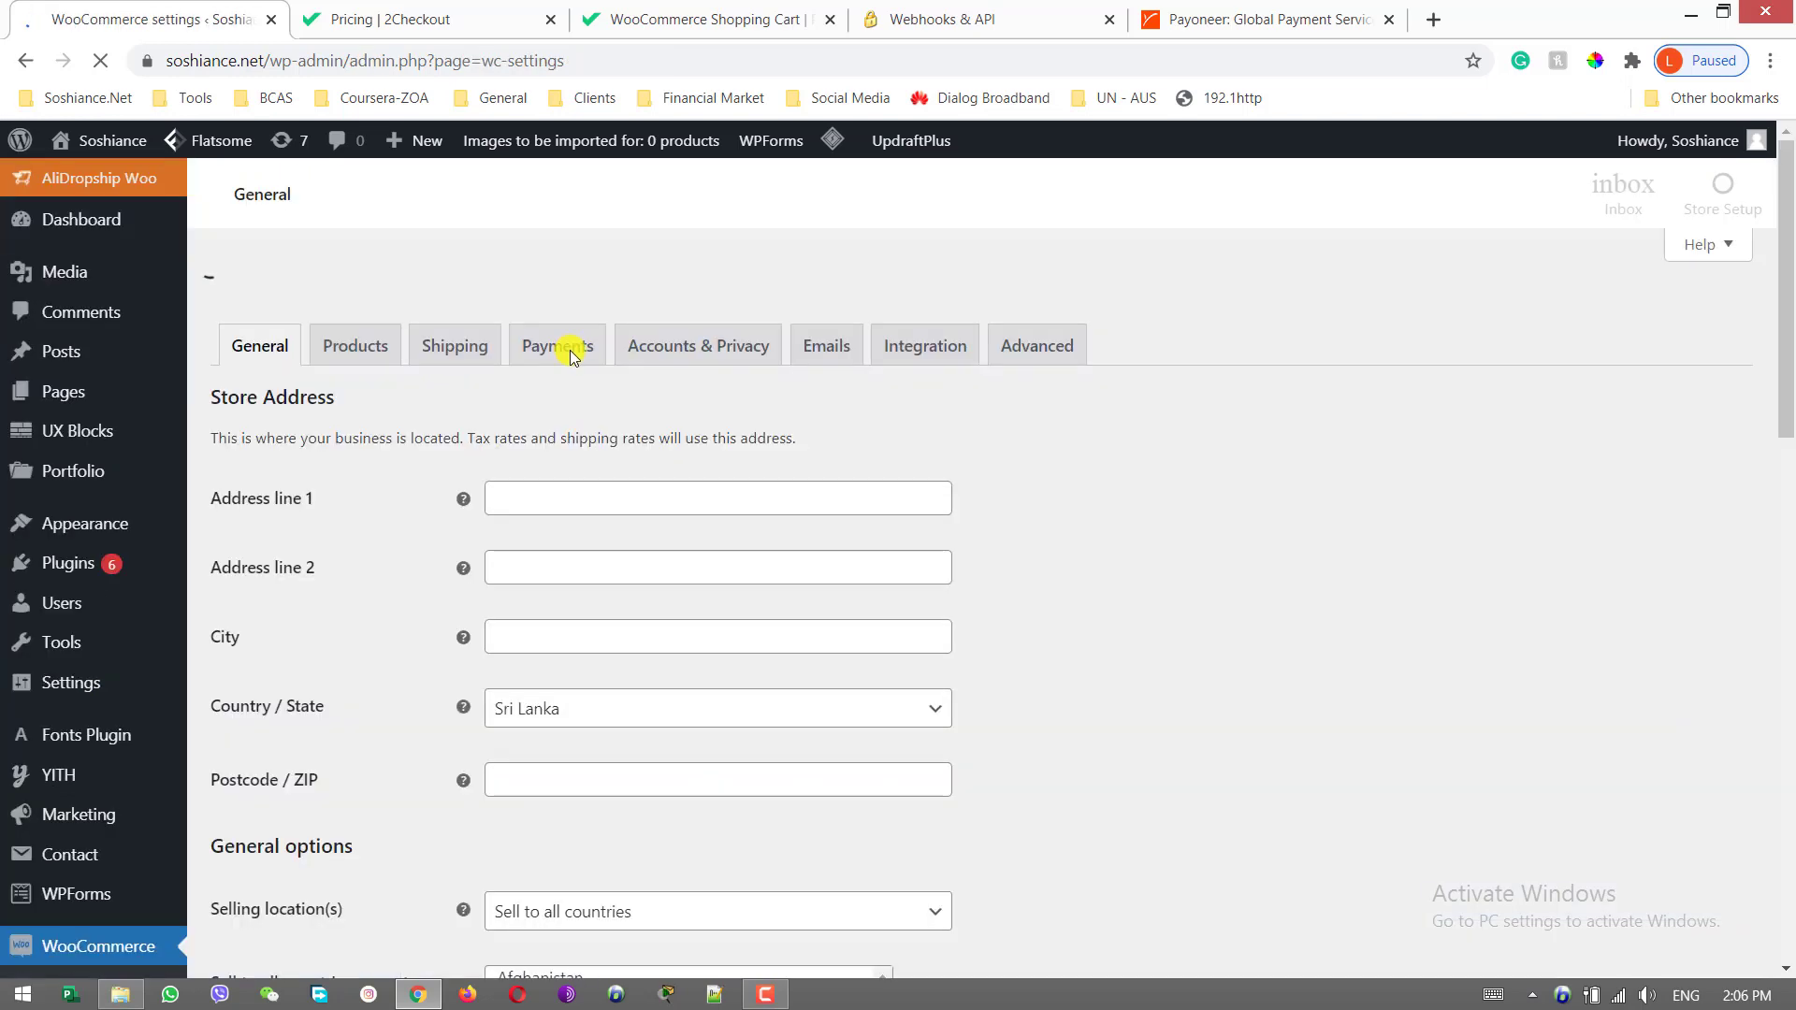
Show WooCommerce's Payments settings and scroll to the 2Checkout 2Pay Api method
{"action": "left_click", "coordinate": [569, 355]}
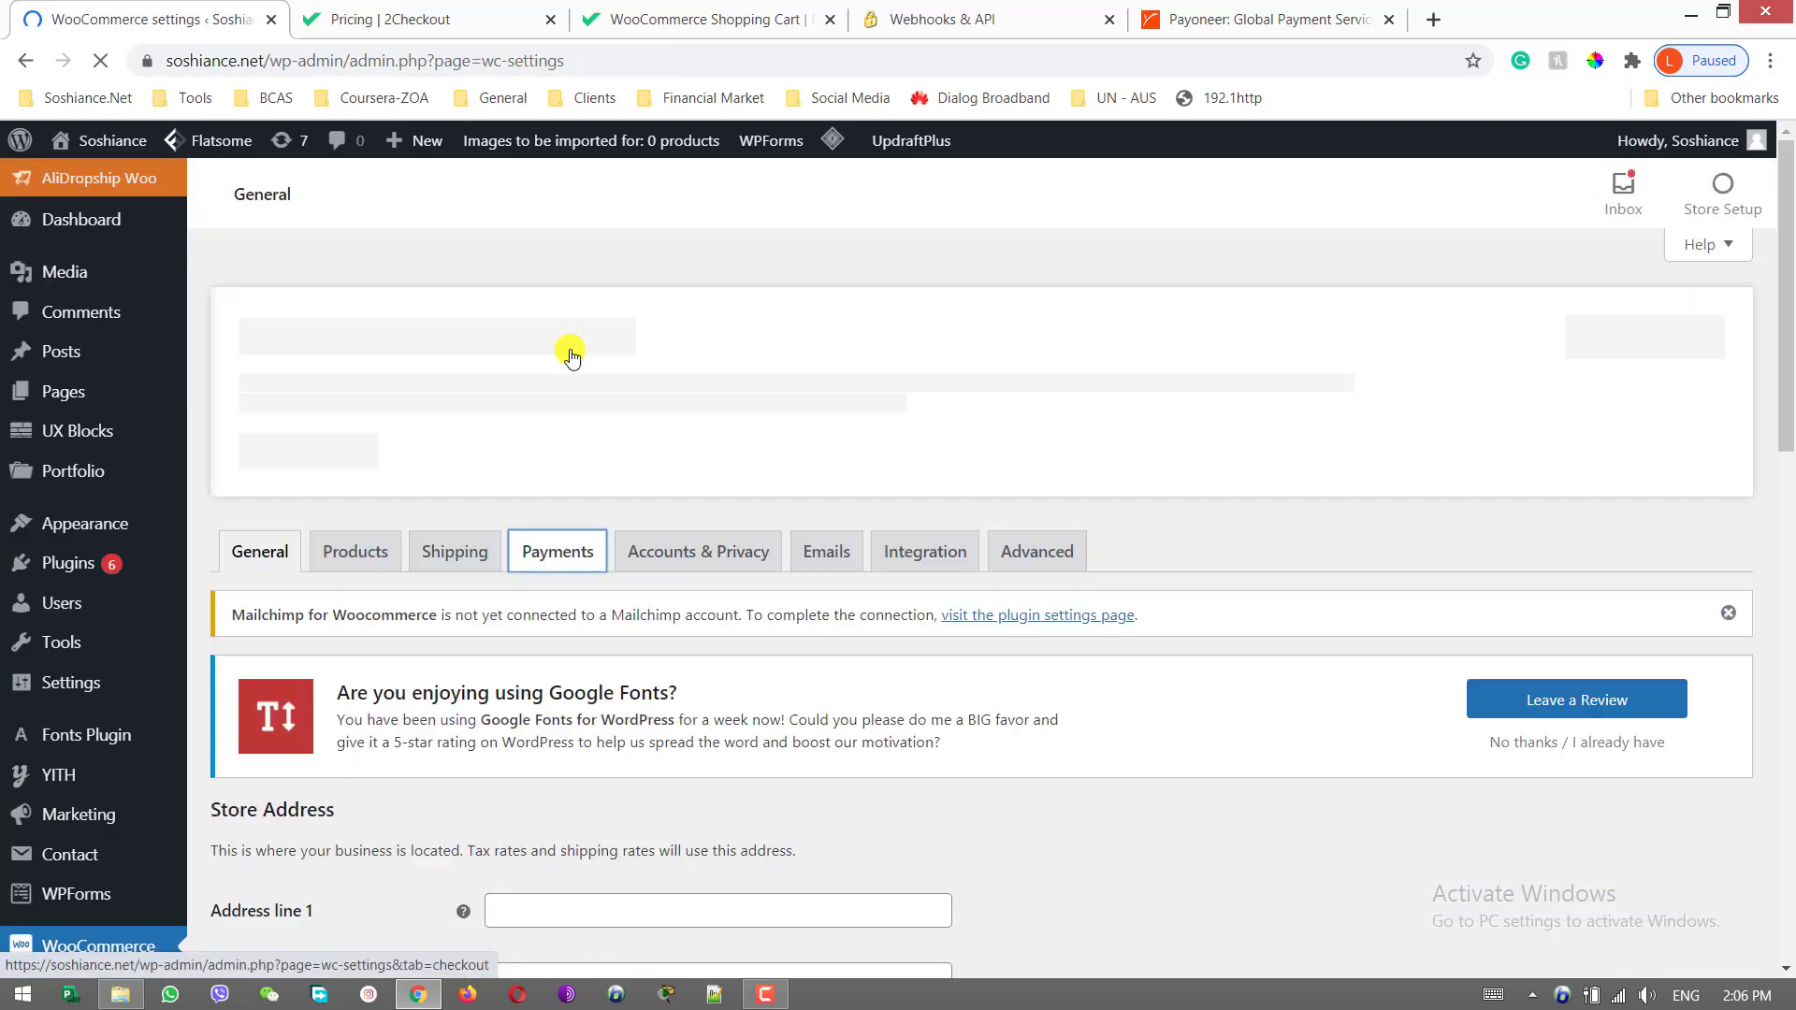
{"action": "scroll", "coordinate": [695, 709], "scroll_direction": "down", "scroll_amount": 2}
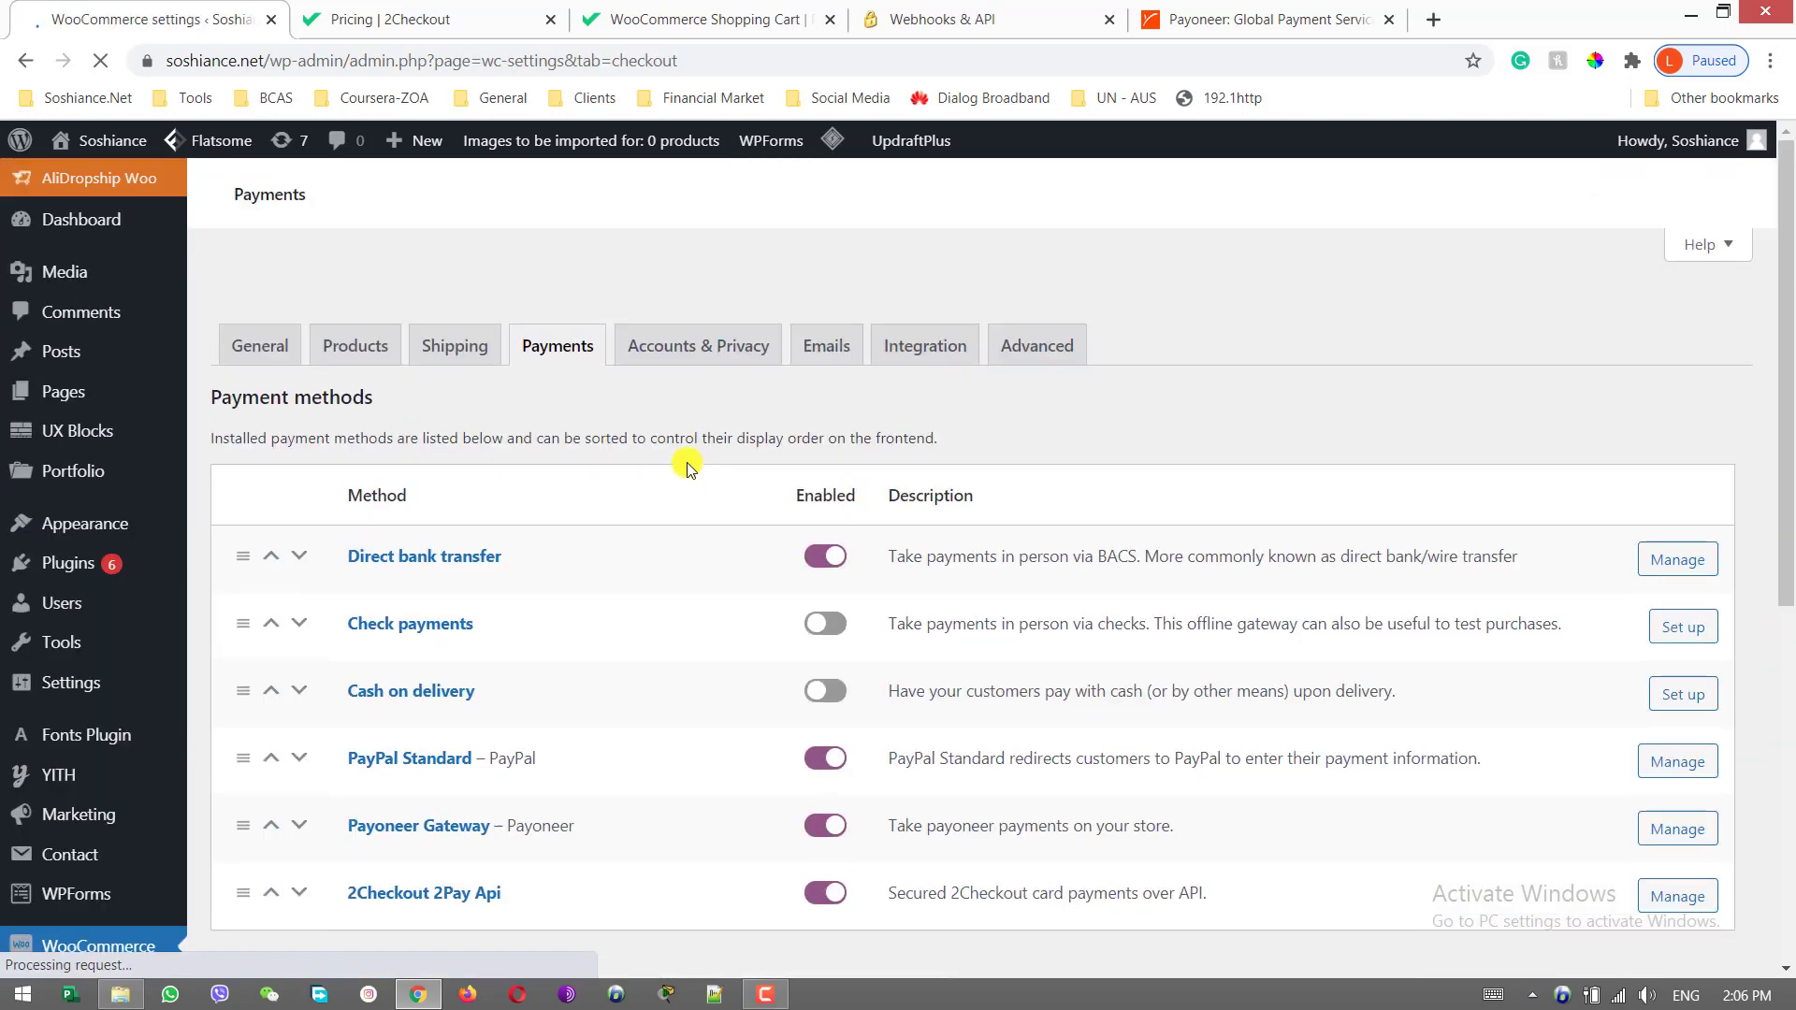
{"action": "left_click_drag", "start_coordinate": [1784, 264], "coordinate": [1787, 562]}
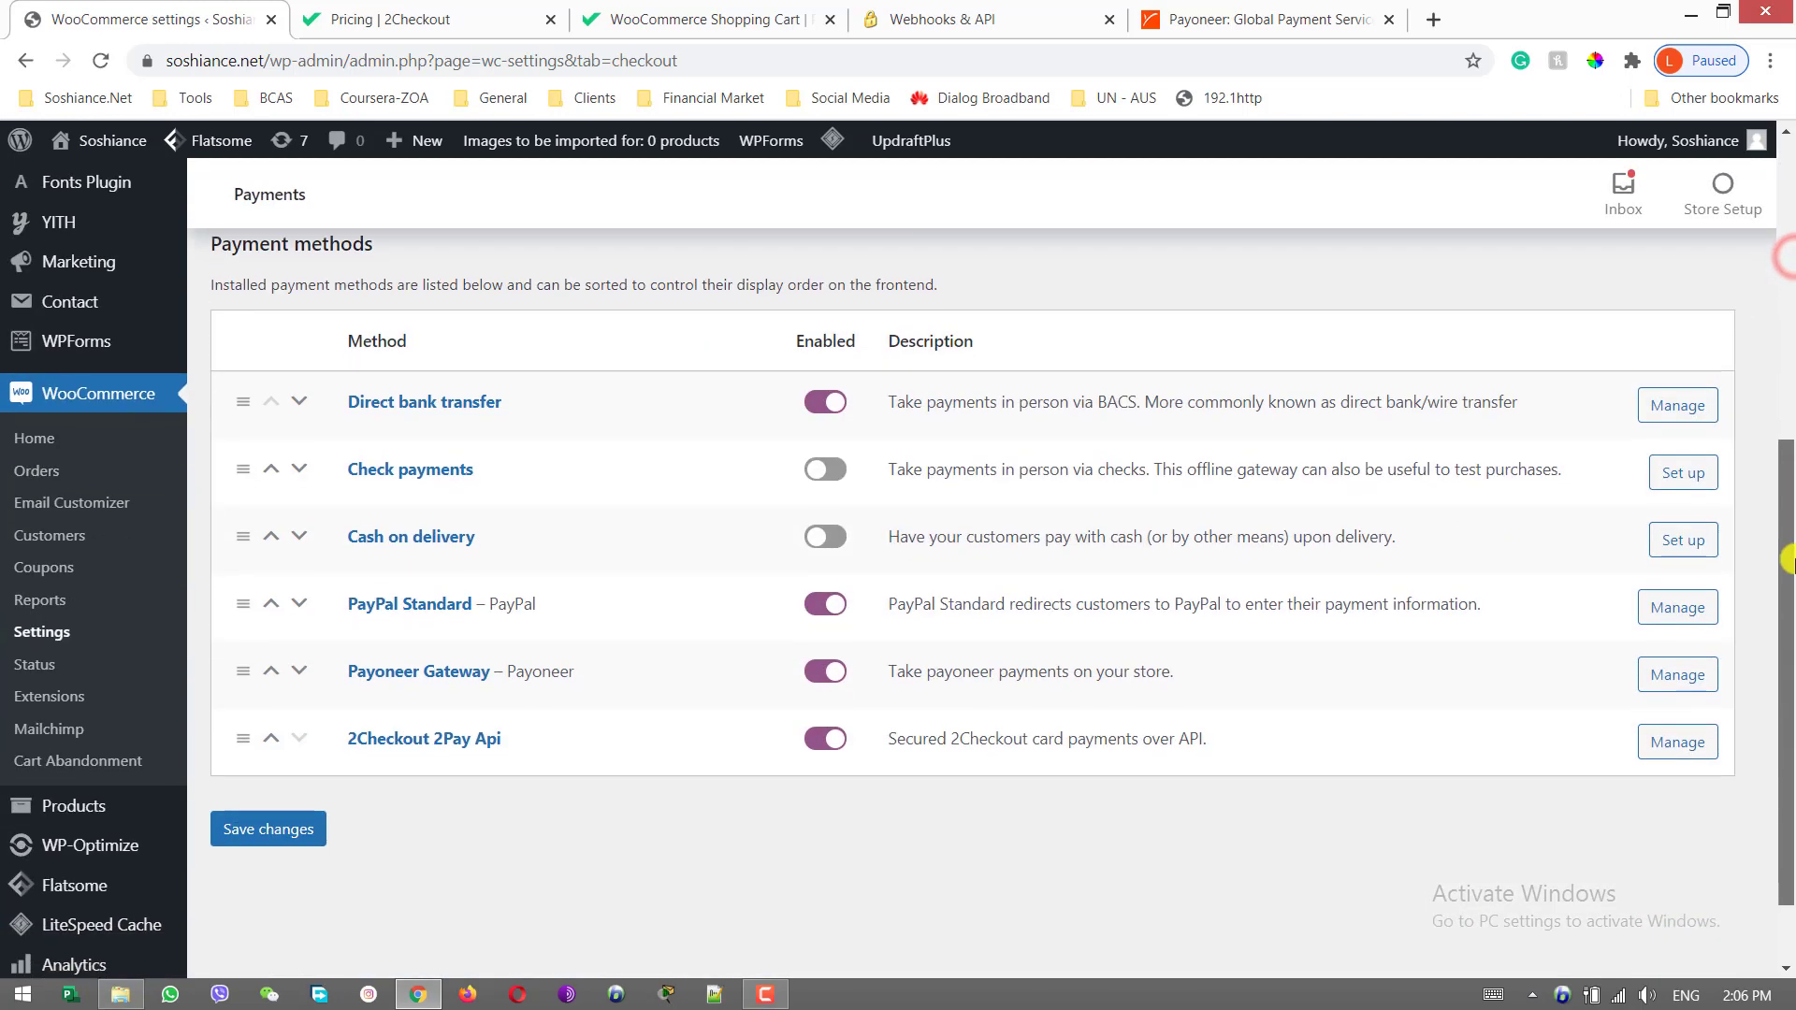
Check the 2Checkout pricing page, then close the WooCommerce Shopping Cart tab
{"action": "left_click", "coordinate": [431, 17]}
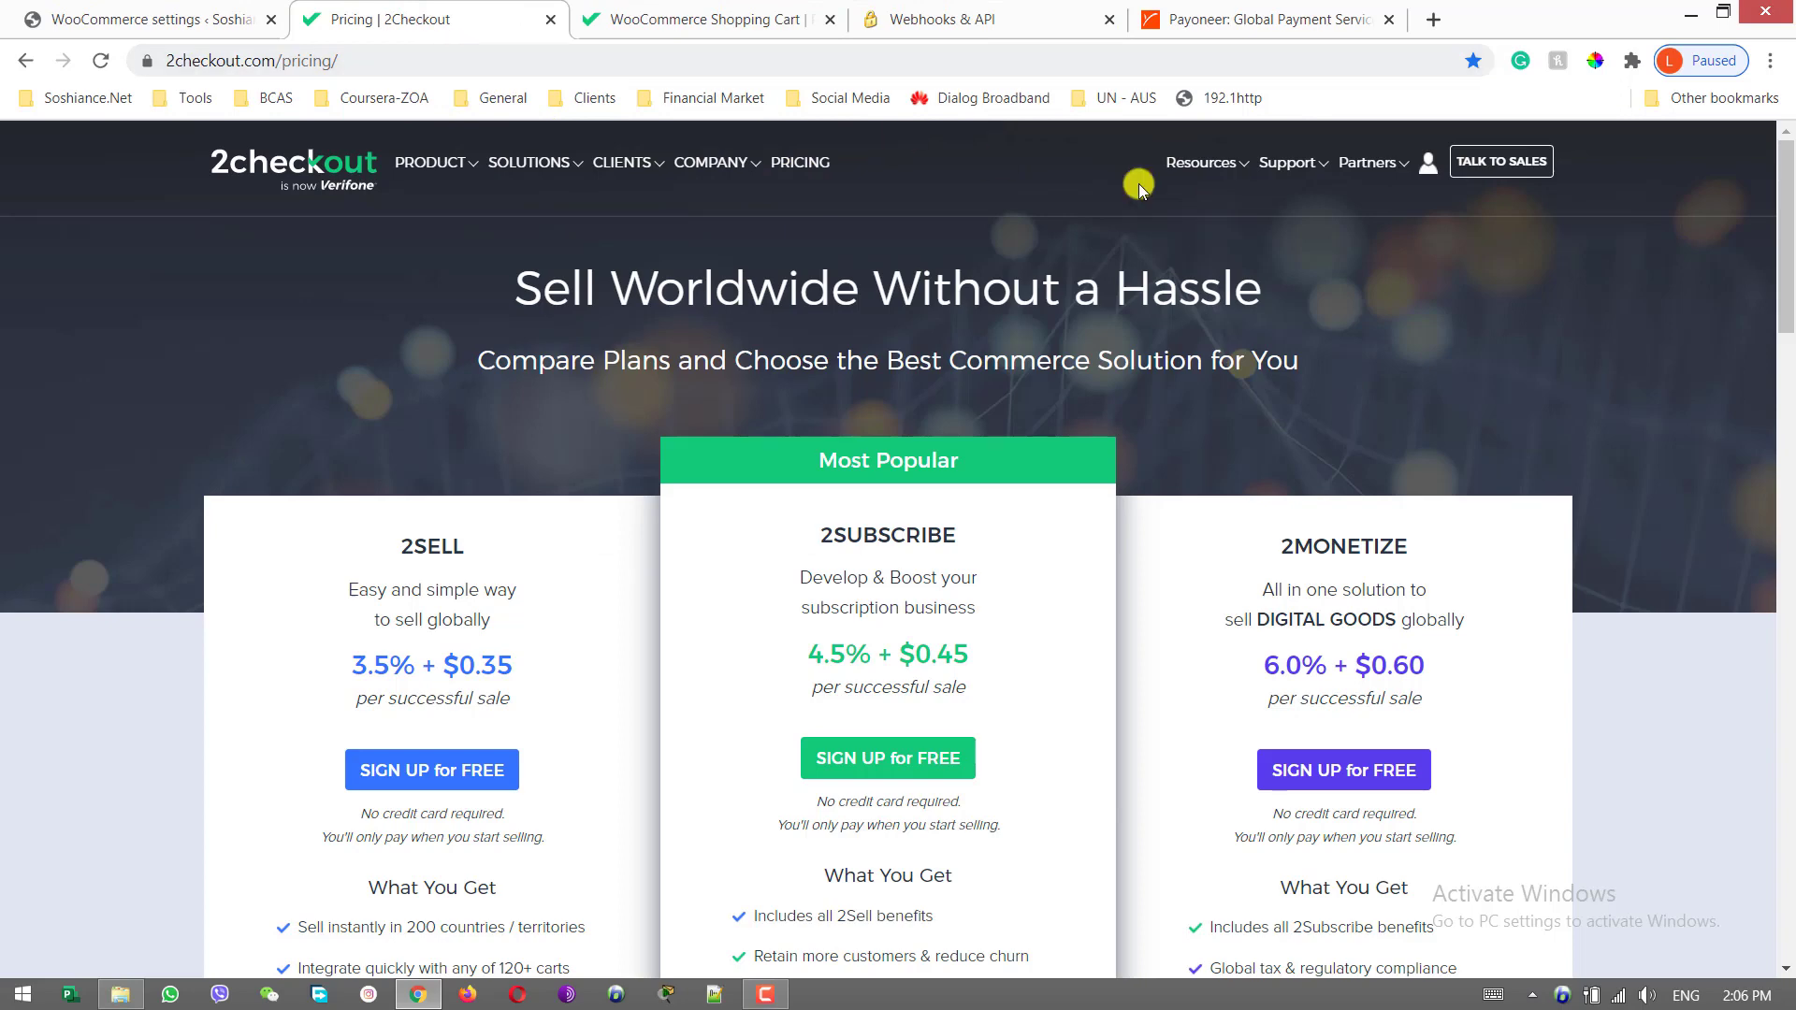
{"action": "left_click", "coordinate": [456, 60]}
{"action": "left_click_drag", "start_coordinate": [1785, 252], "coordinate": [1787, 308]}
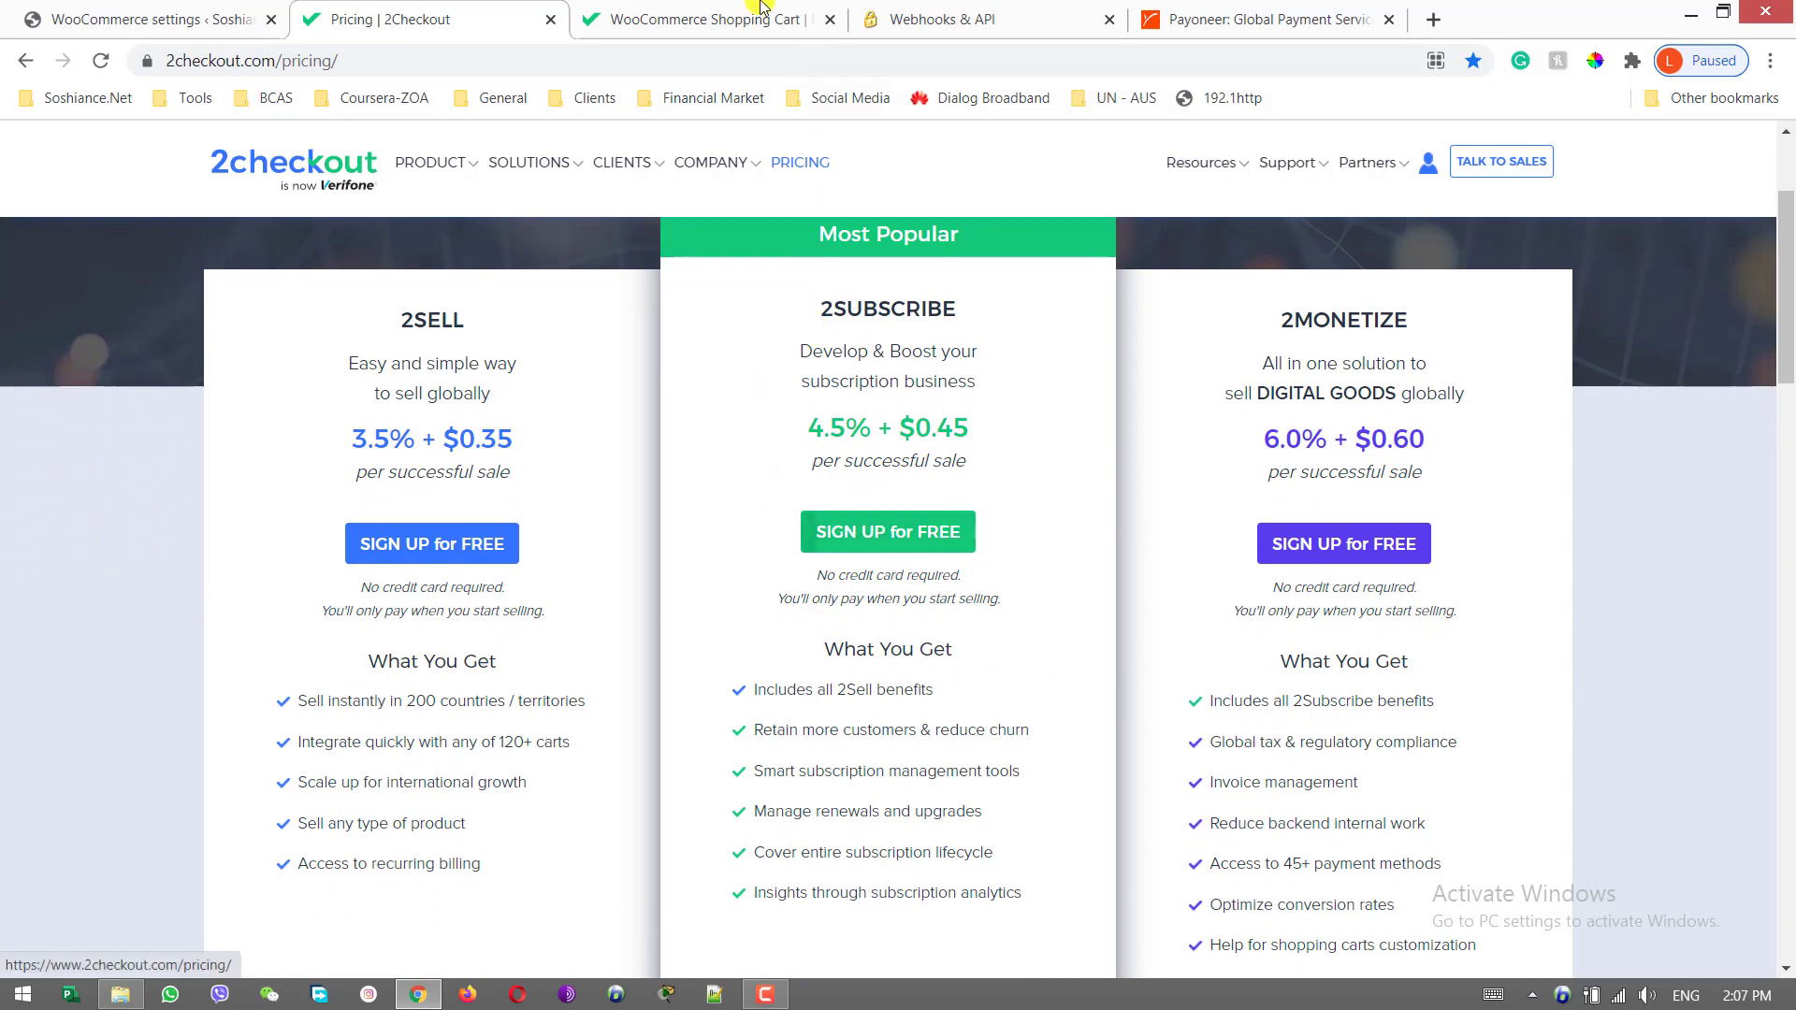
{"action": "left_click", "coordinate": [711, 11]}
{"action": "middle_click", "coordinate": [711, 8]}
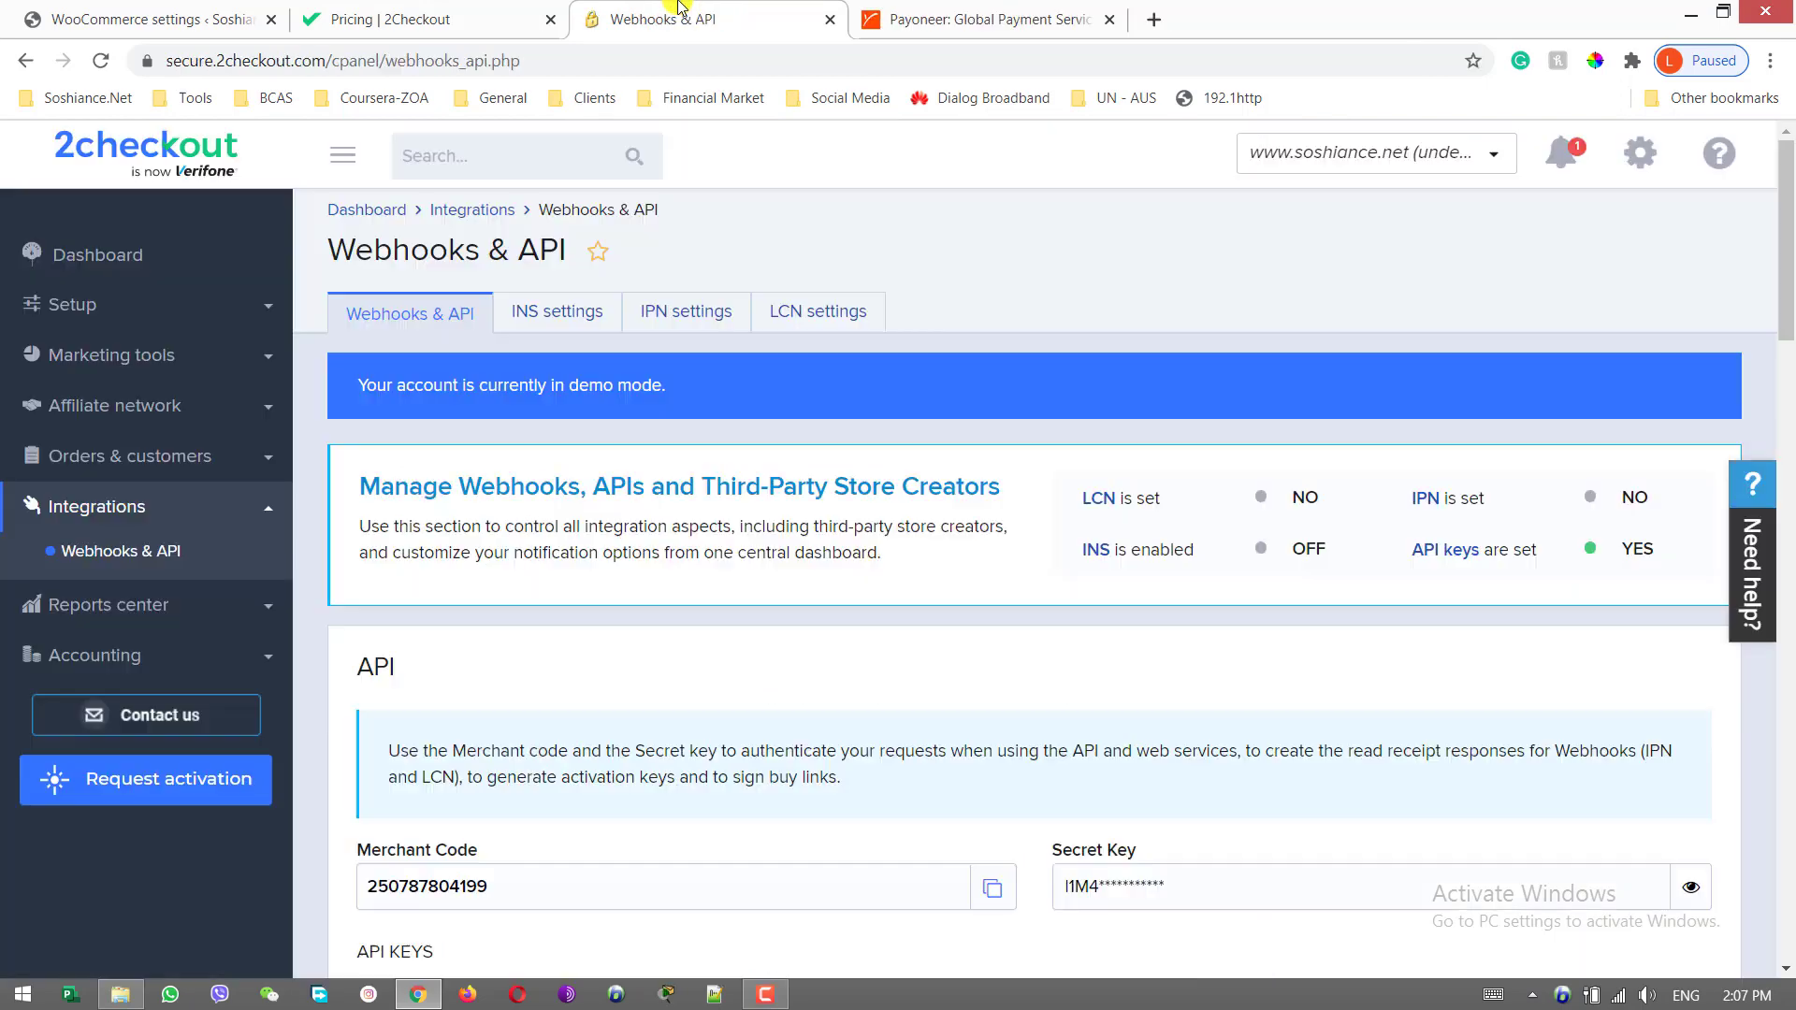
{"action": "scroll", "coordinate": [1029, 561], "scroll_direction": "down", "scroll_amount": 1}
{"action": "scroll", "coordinate": [749, 468], "scroll_direction": "up", "scroll_amount": 1}
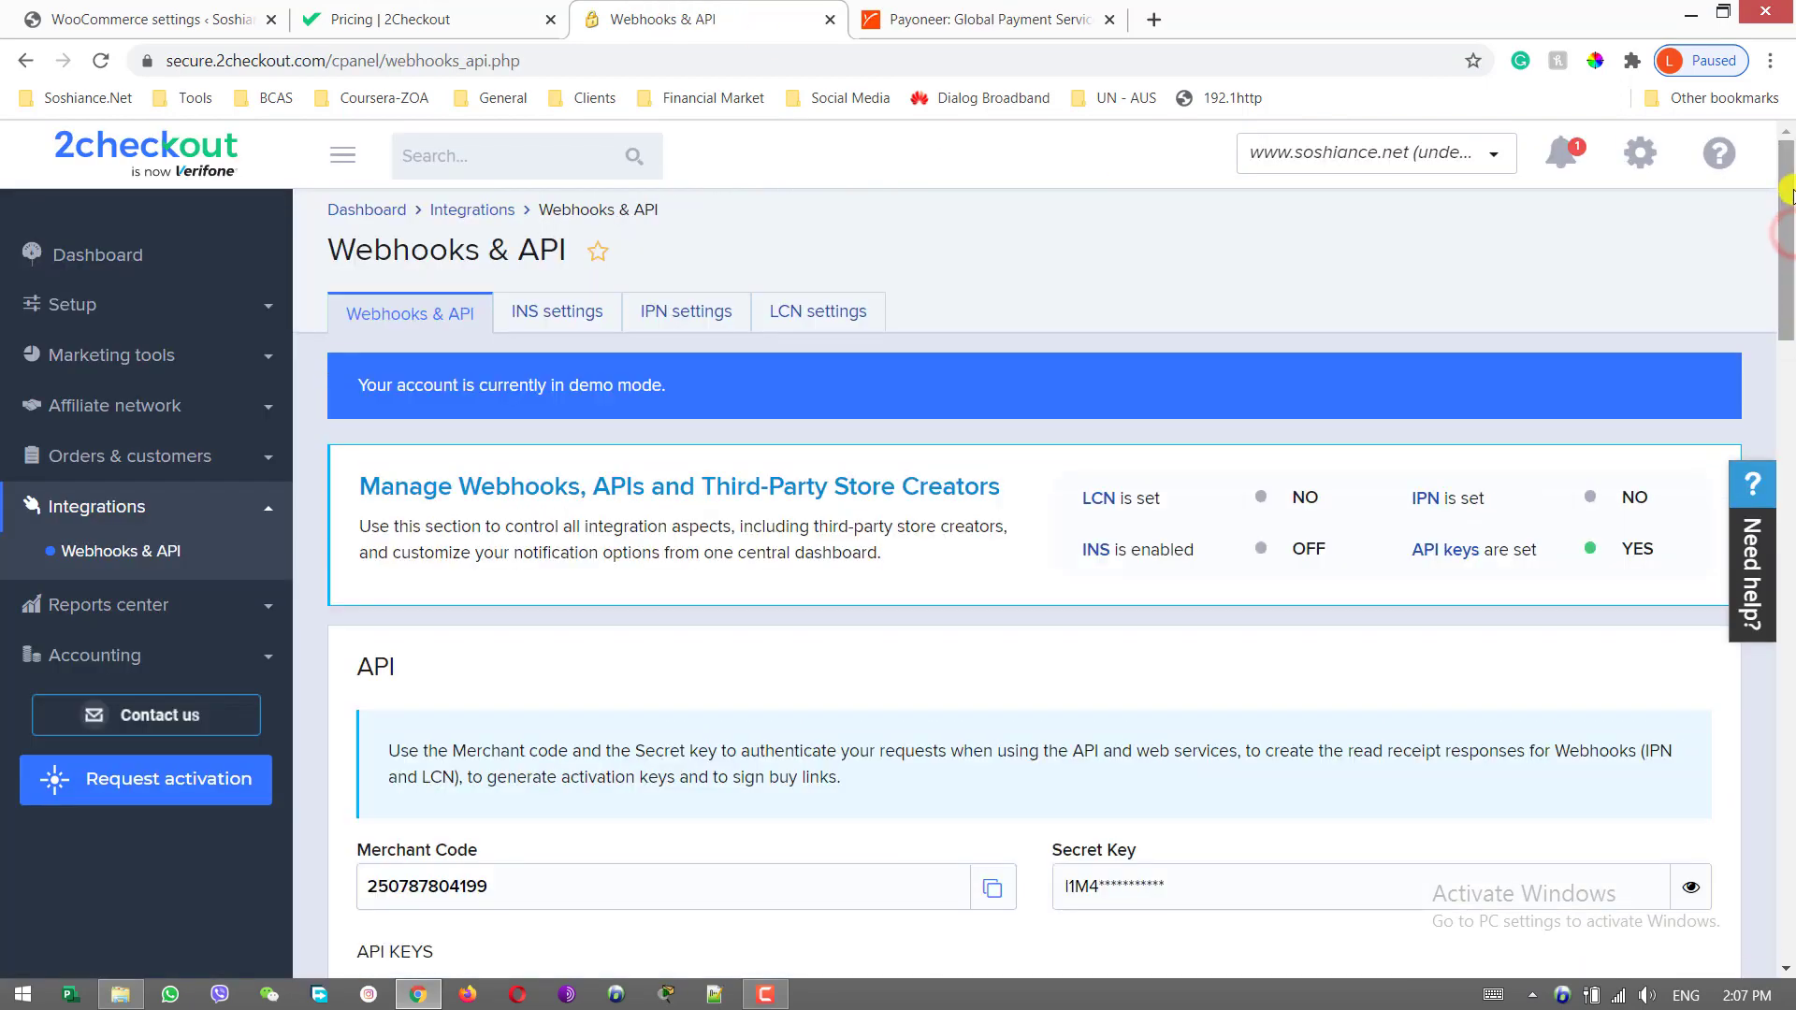
Open the 2Checkout 2Pay Api gateway settings from the WooCommerce Payments list
{"action": "left_click", "coordinate": [168, 11]}
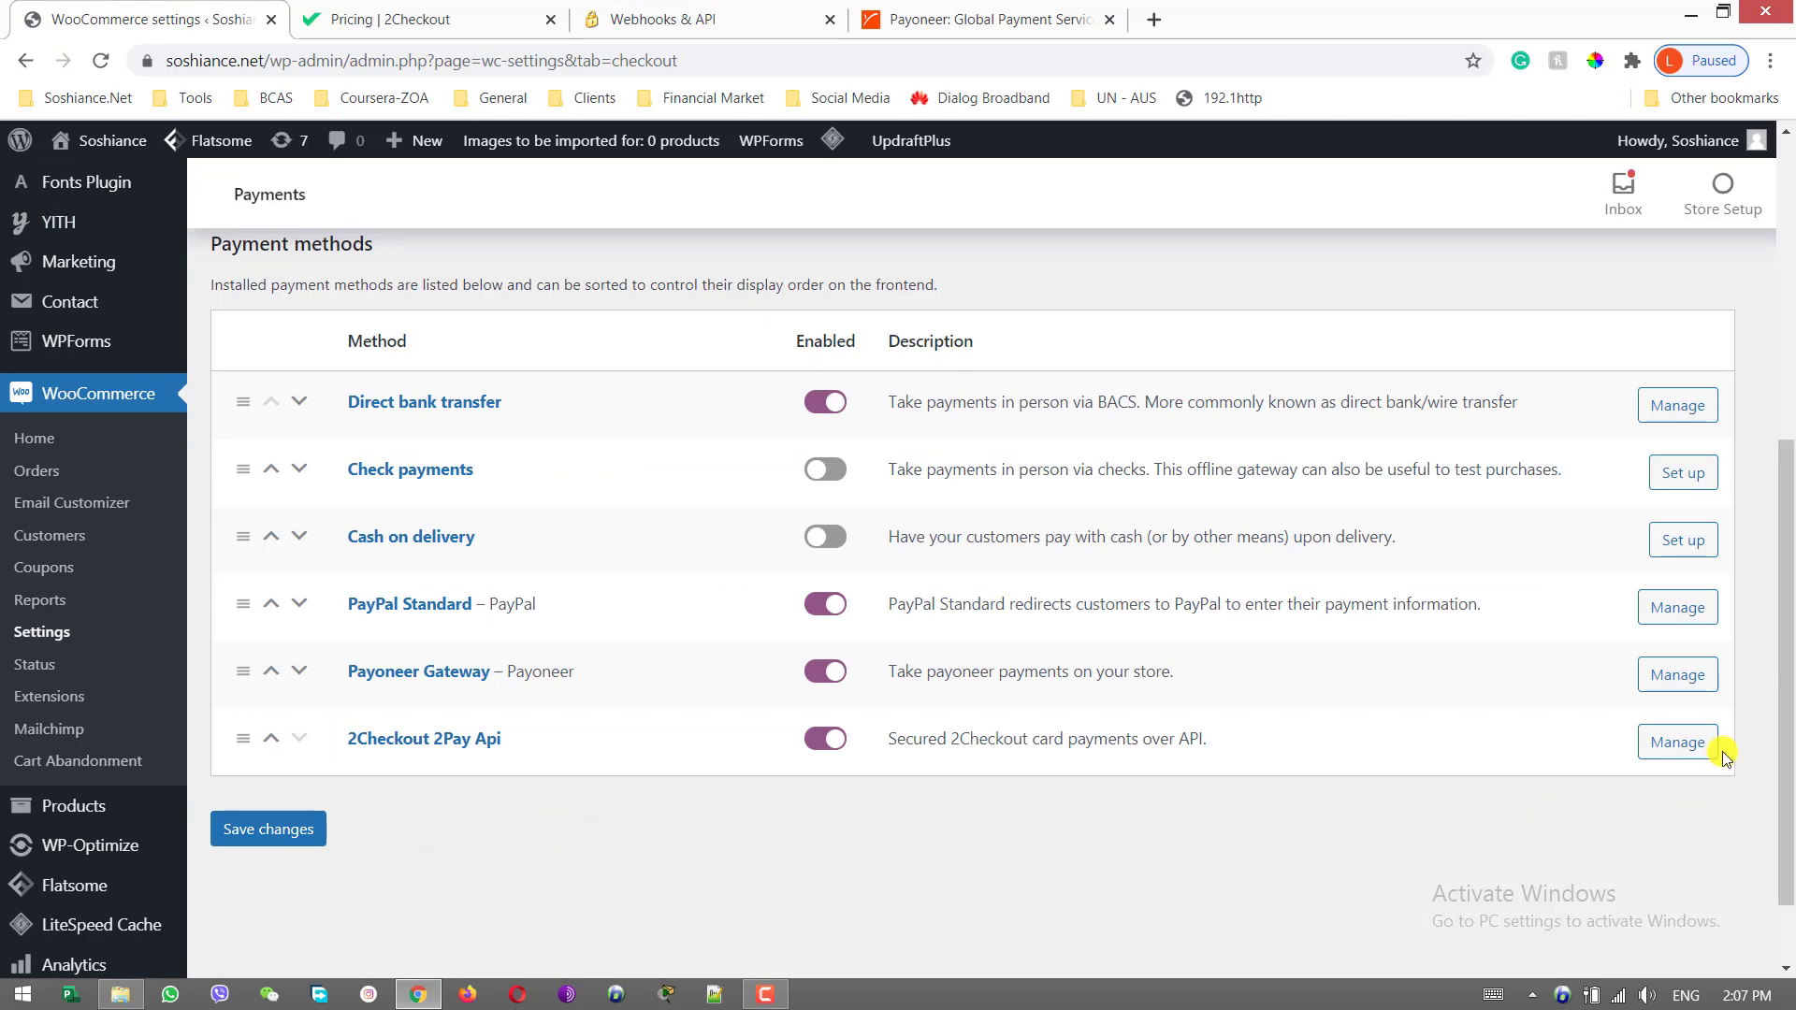
{"action": "left_click", "coordinate": [1695, 754]}
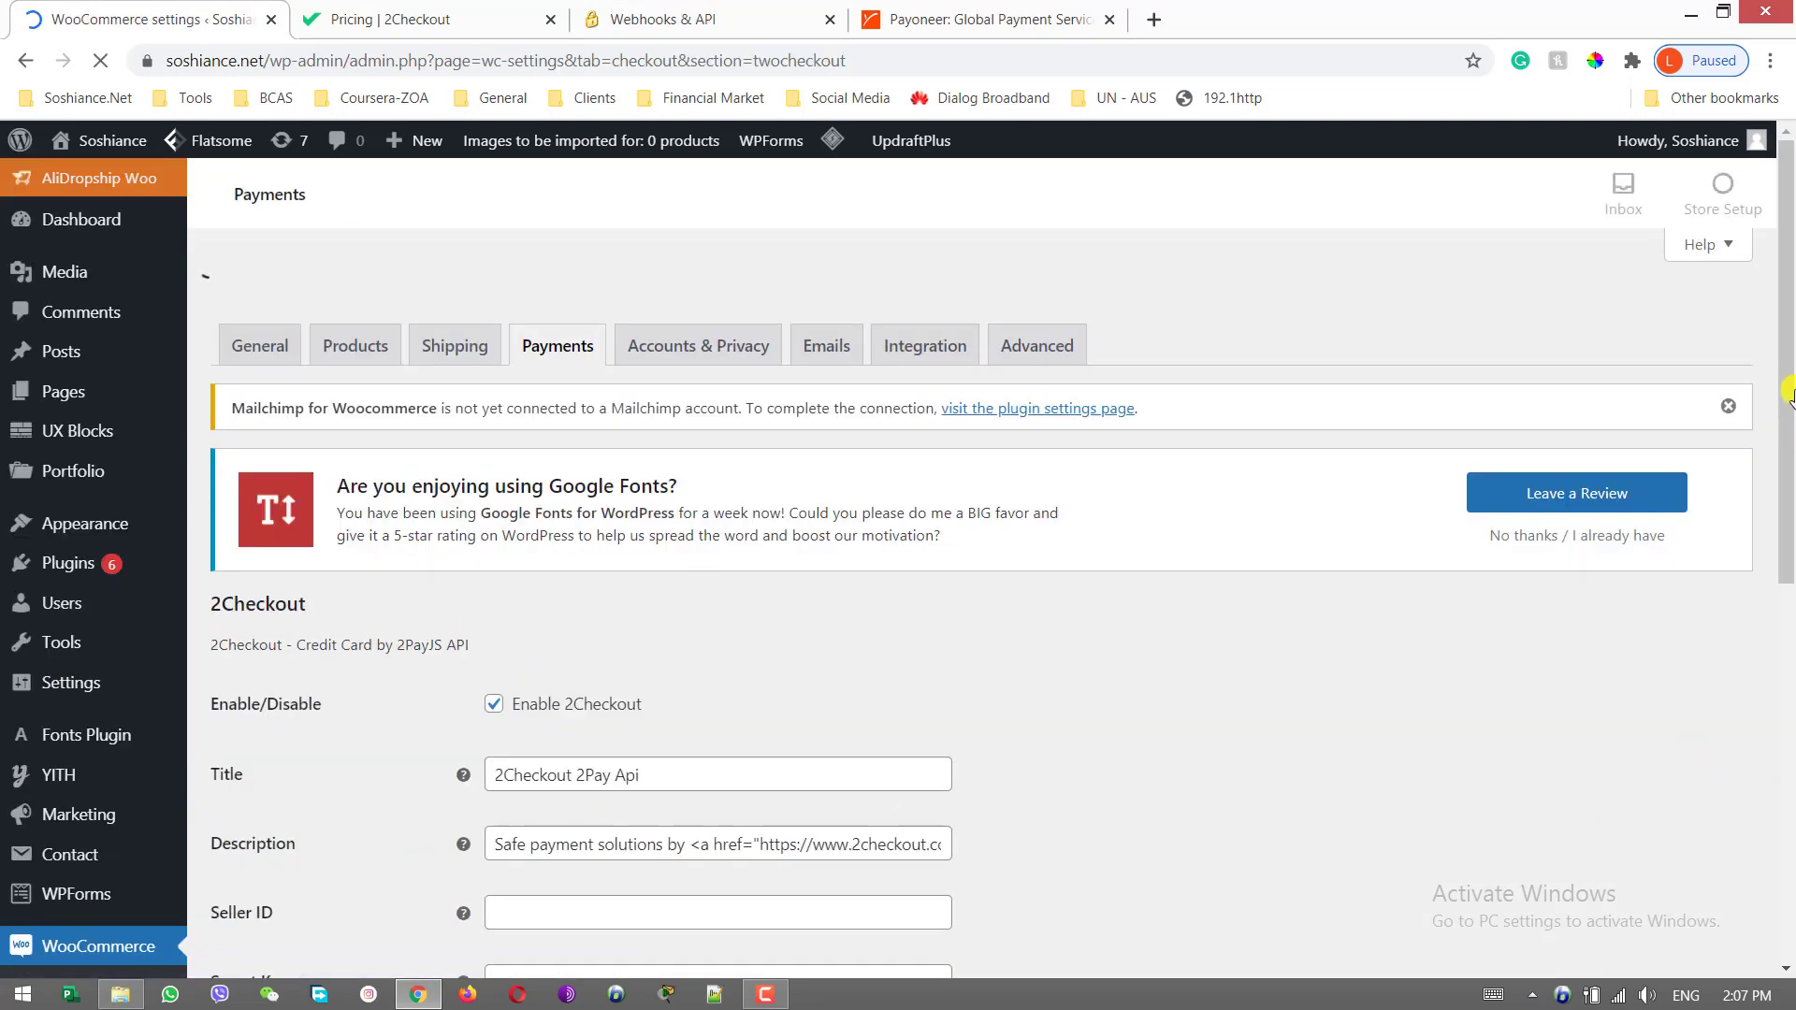
{"action": "left_click_drag", "start_coordinate": [1788, 393], "coordinate": [1789, 513]}
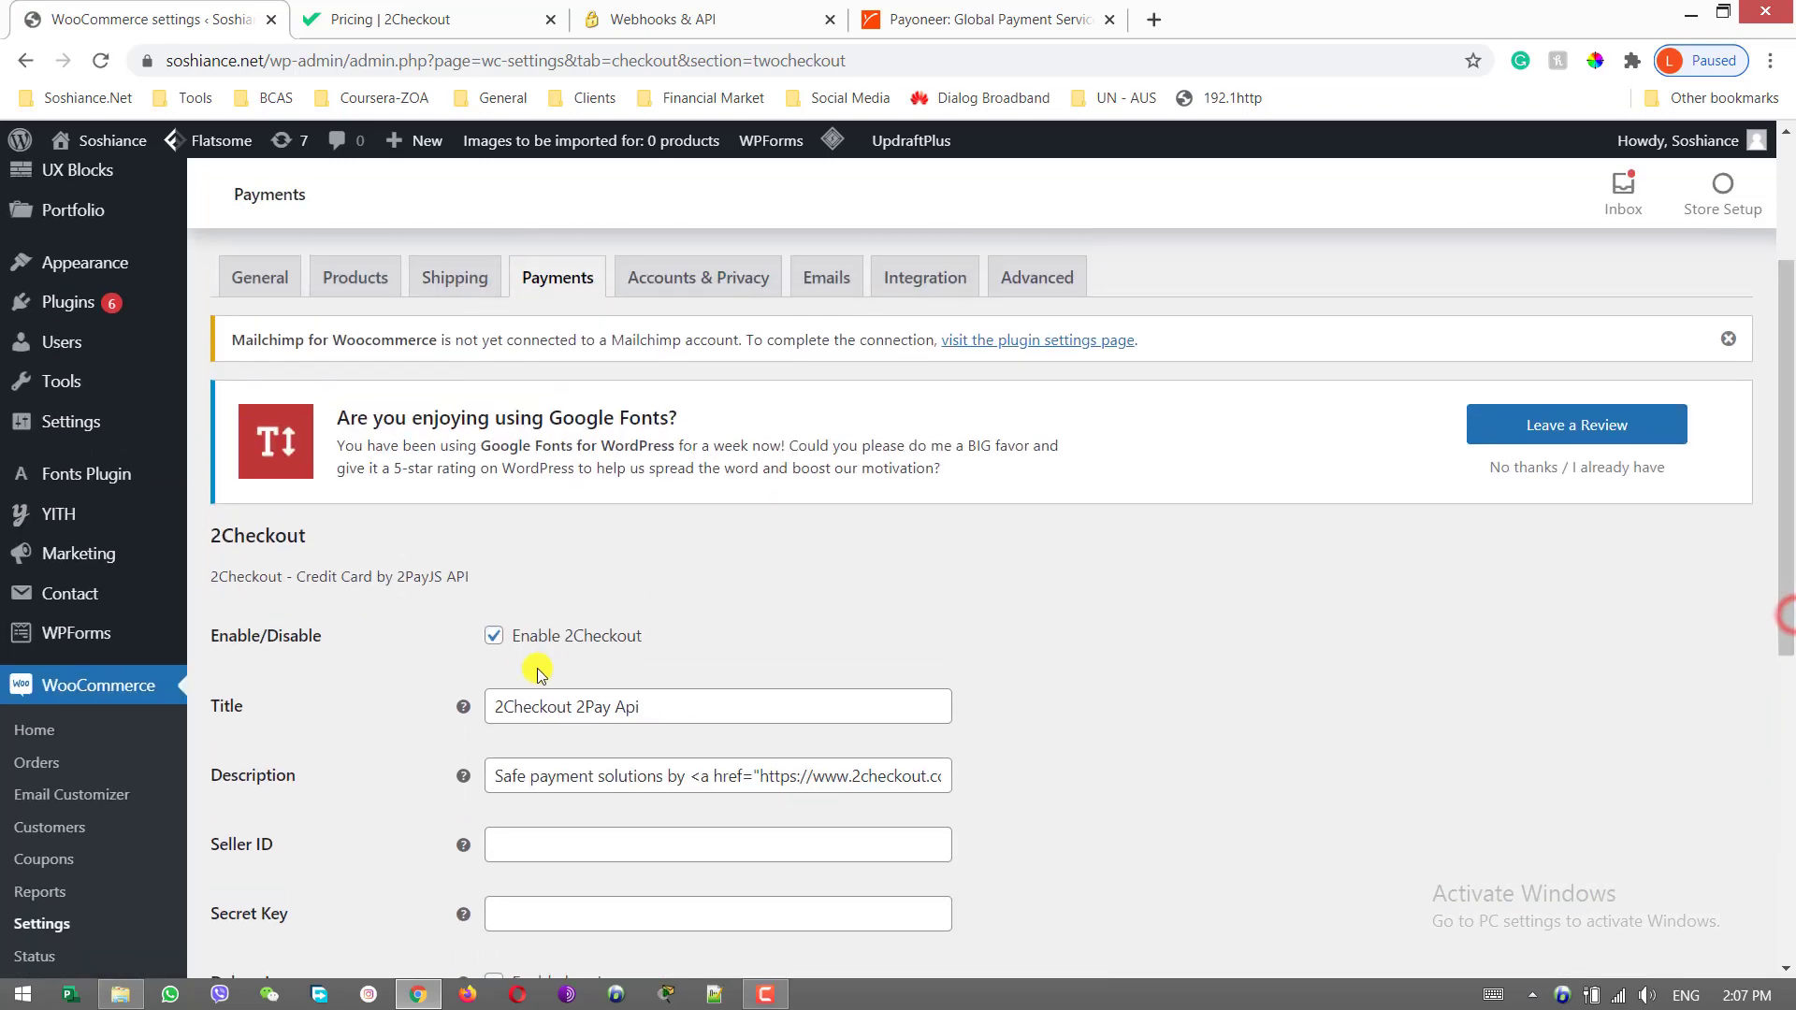
{"action": "scroll", "coordinate": [1029, 562], "scroll_direction": "down", "scroll_amount": 3}
Set the title to 'Credit Card/ Debit Card' and the description to 'Pay with your Credit Card/Debit Card'
{"action": "triple_click", "coordinate": [784, 374]}
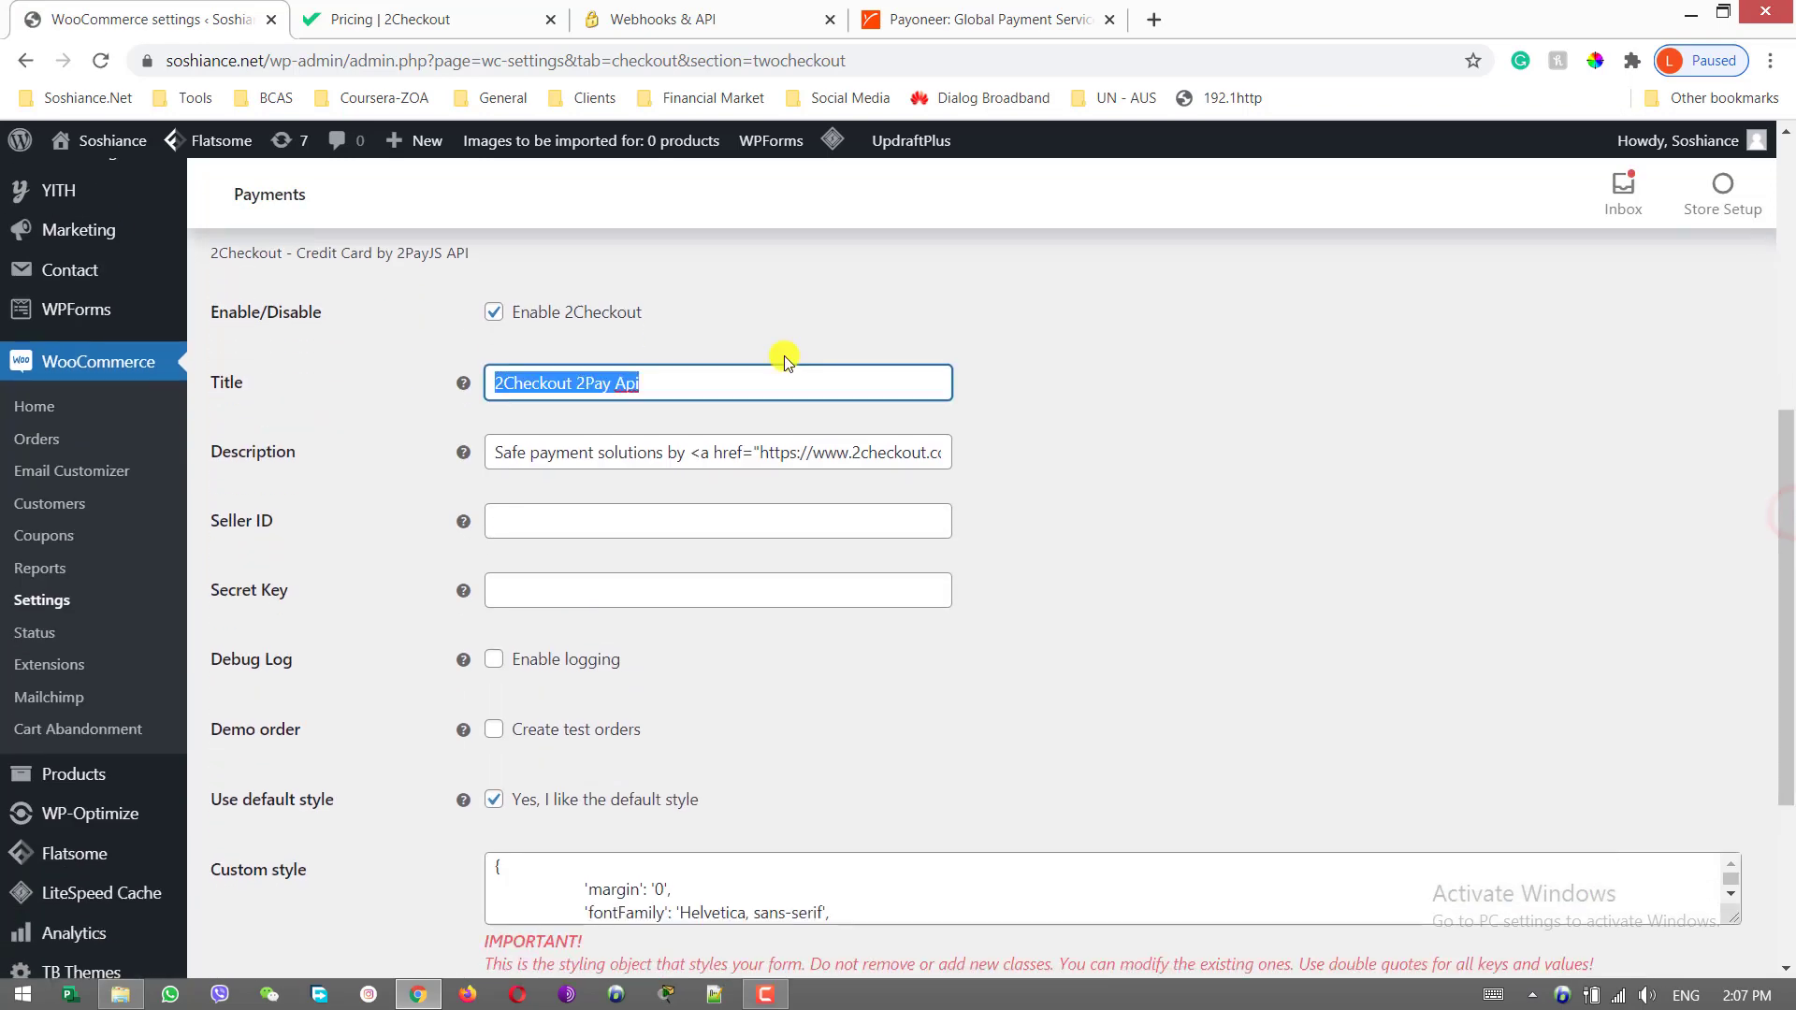
{"action": "type", "text": "Credit Card/ Debit Card"}
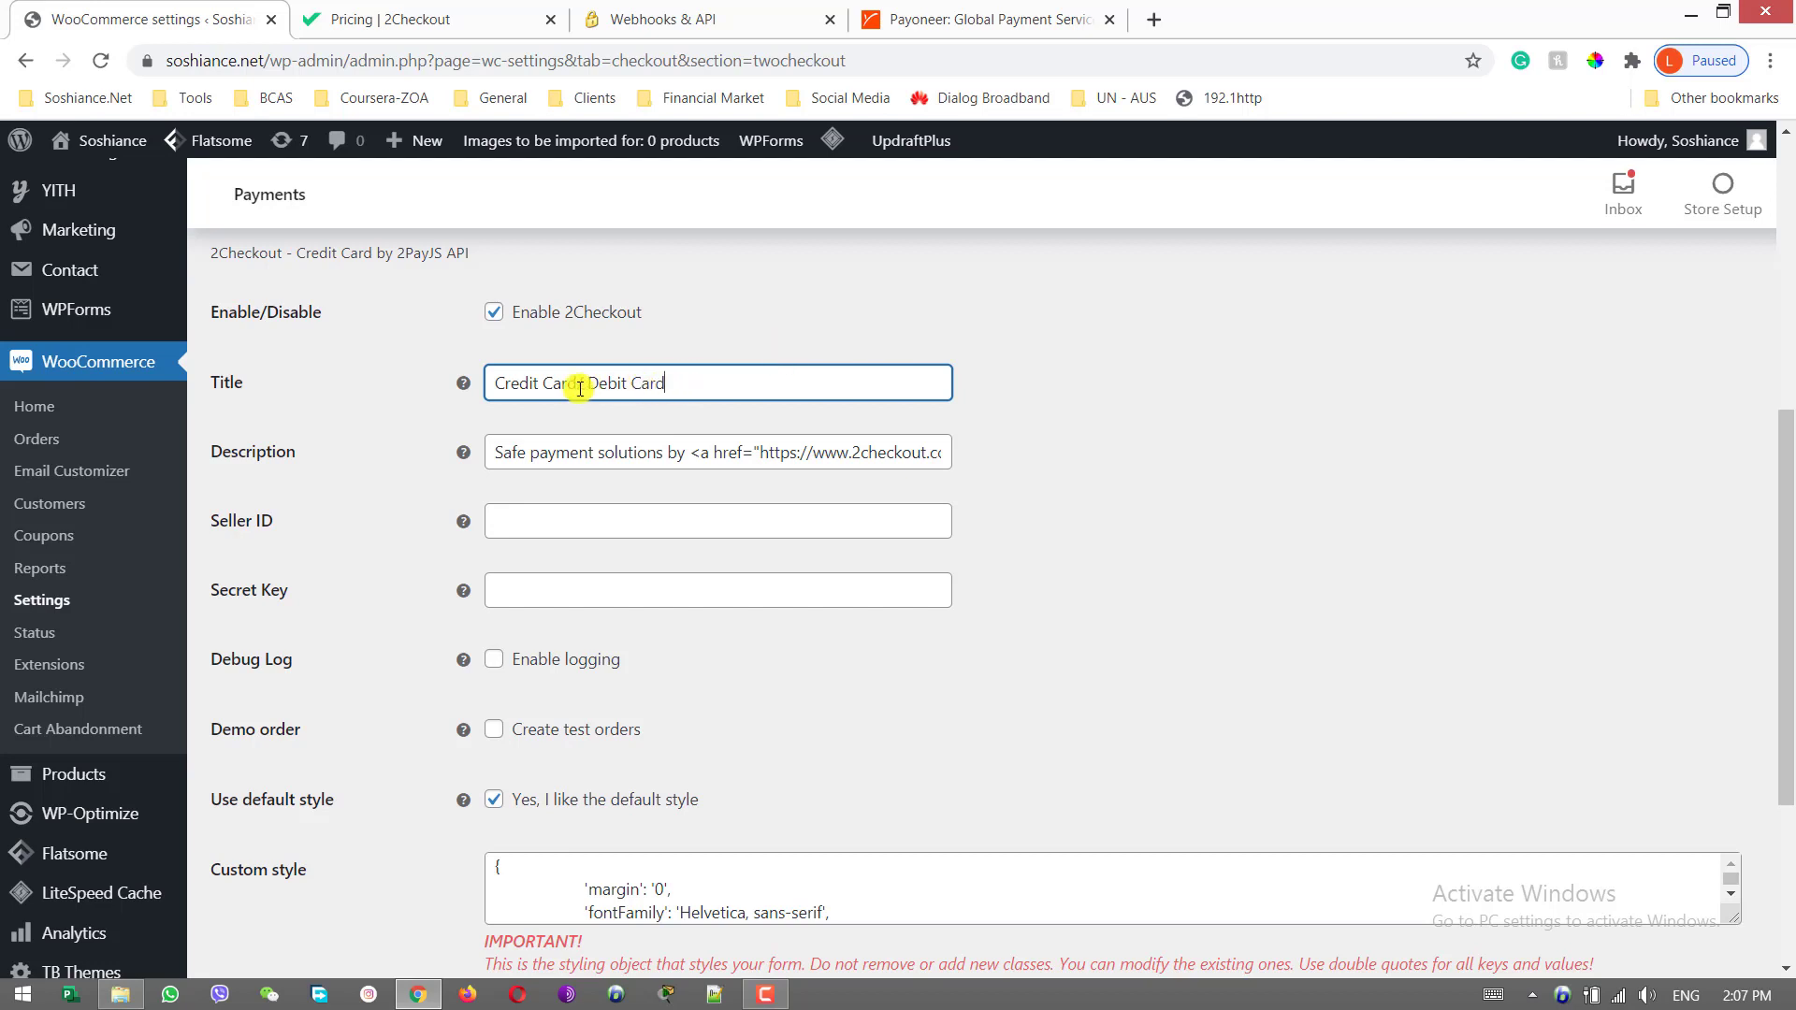
{"action": "triple_click", "coordinate": [566, 453]}
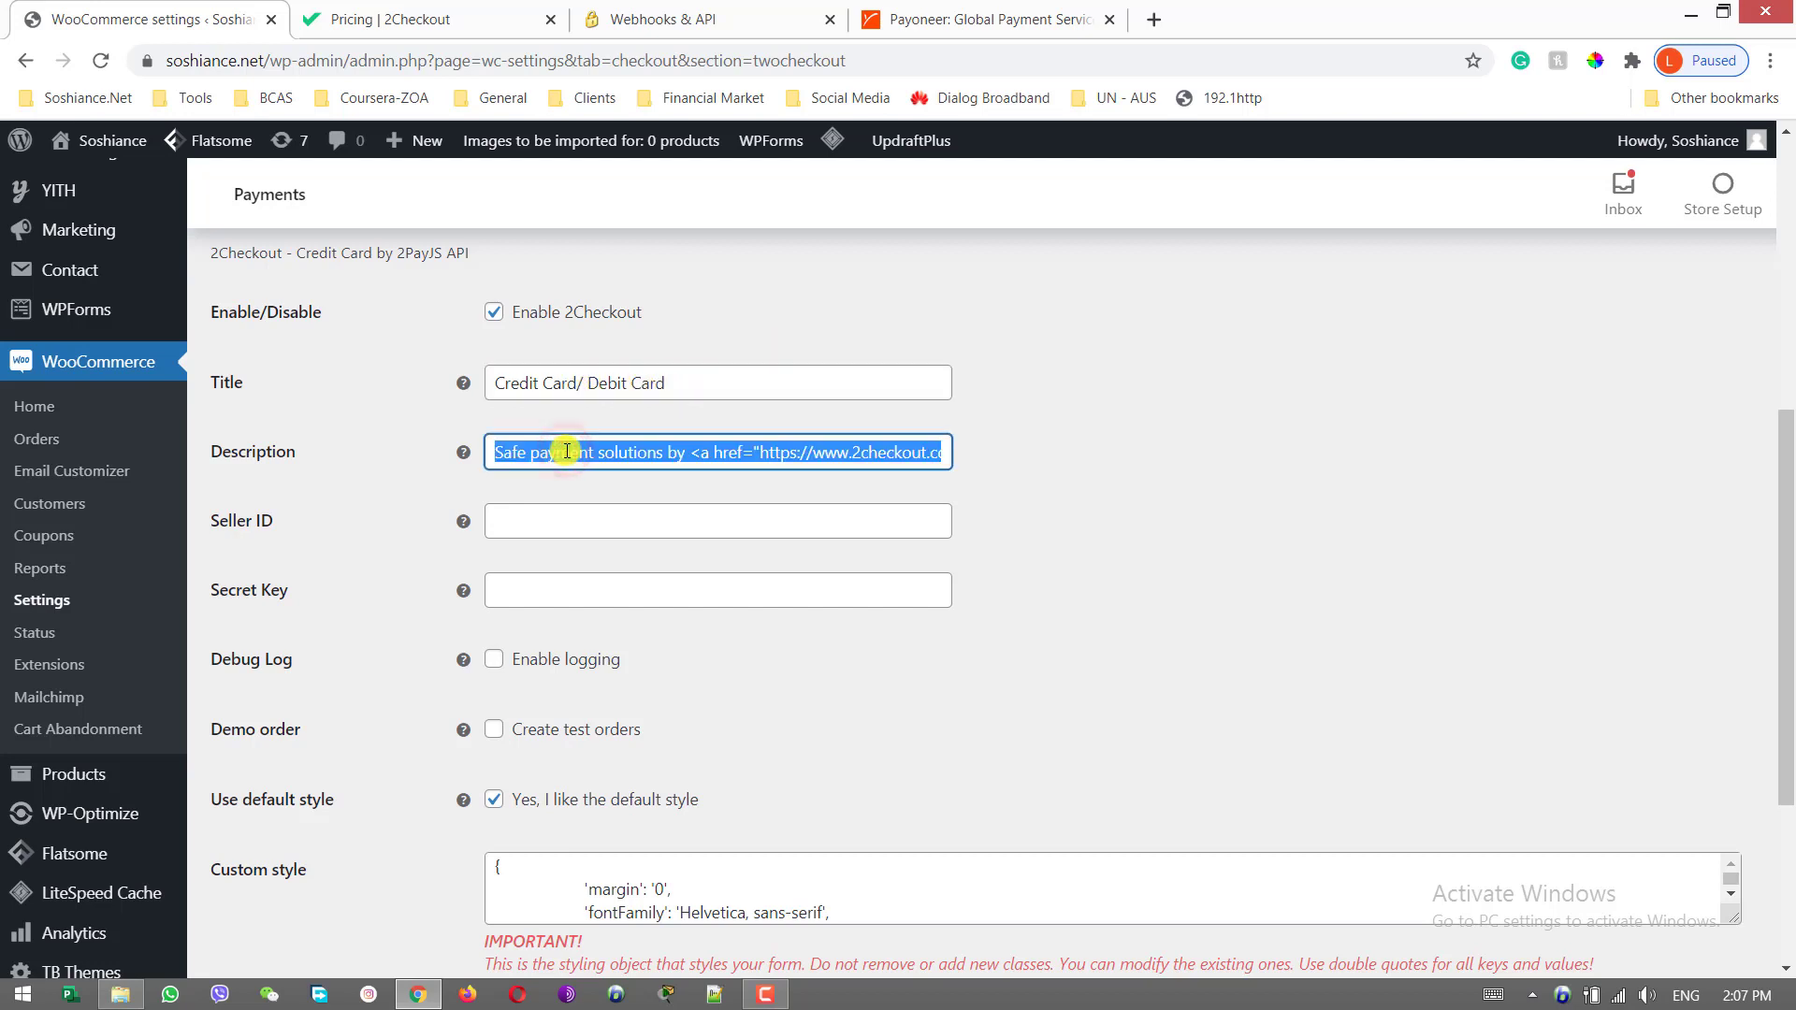
{"action": "type", "text": "Pay with your Credit Card/Debit"}
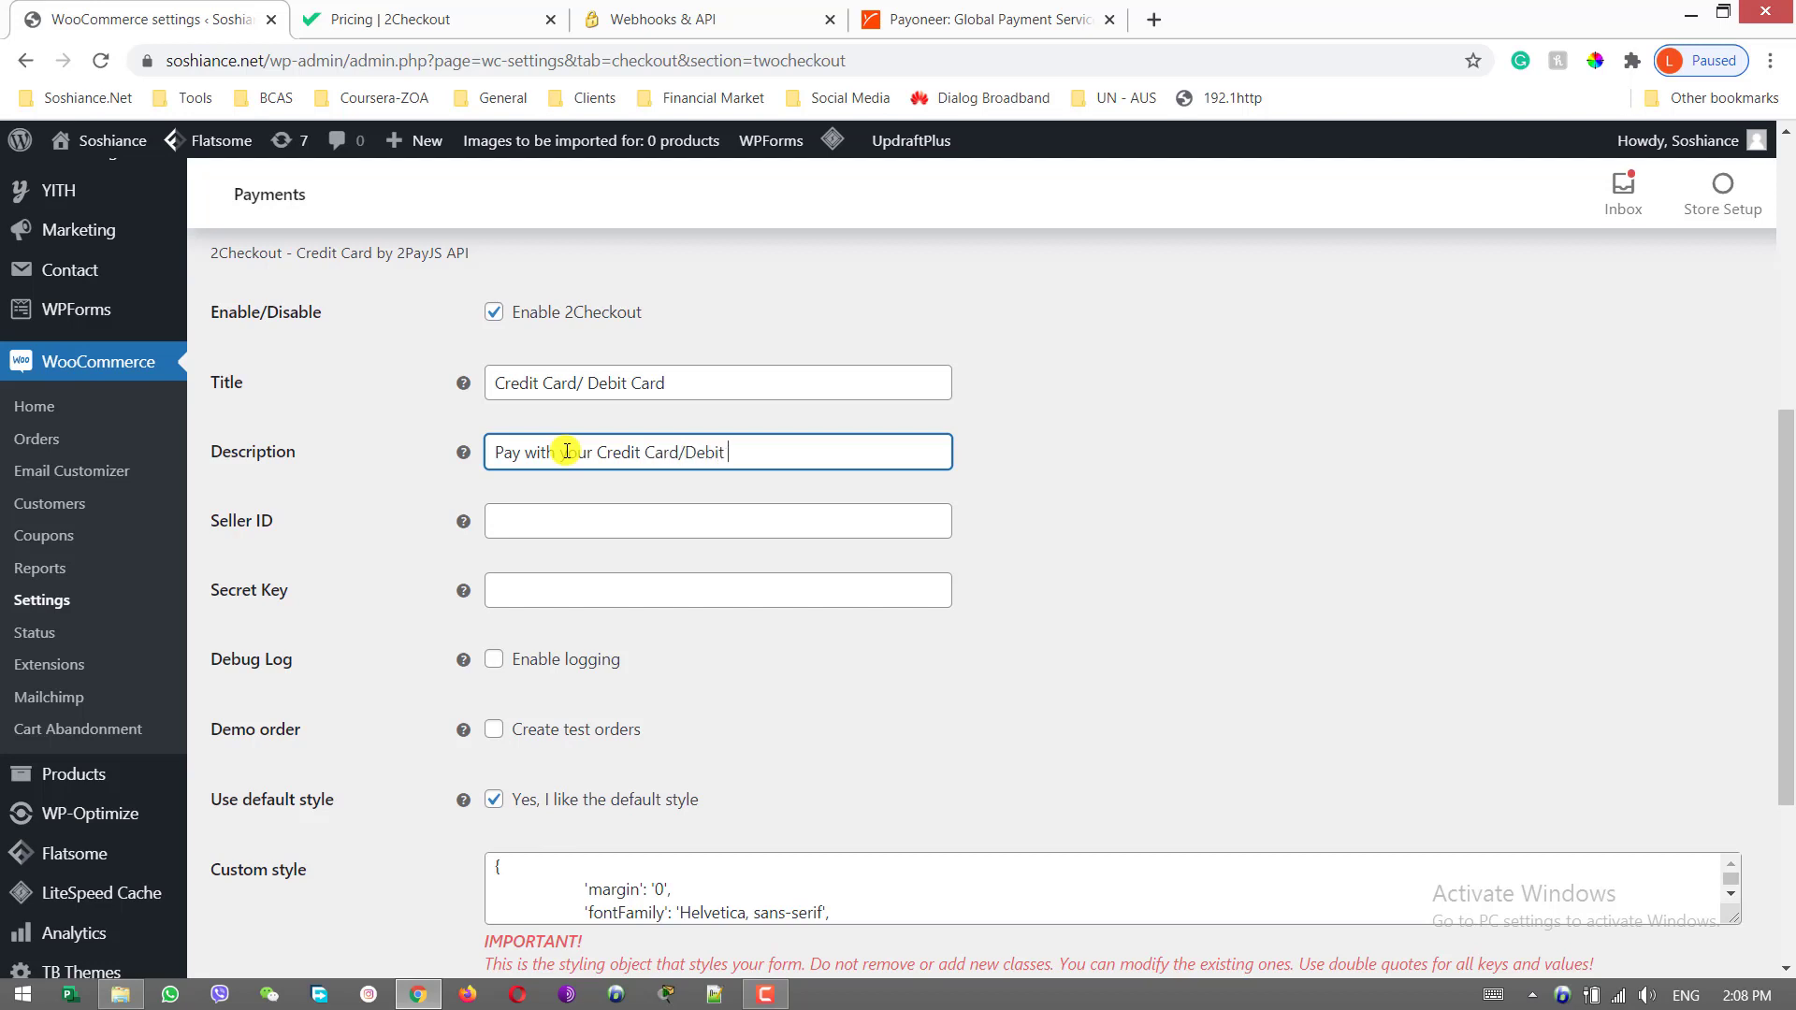
Copy the merchant code from 2Checkout's Webhooks & API page into the Seller ID field
{"action": "left_click", "coordinate": [591, 511]}
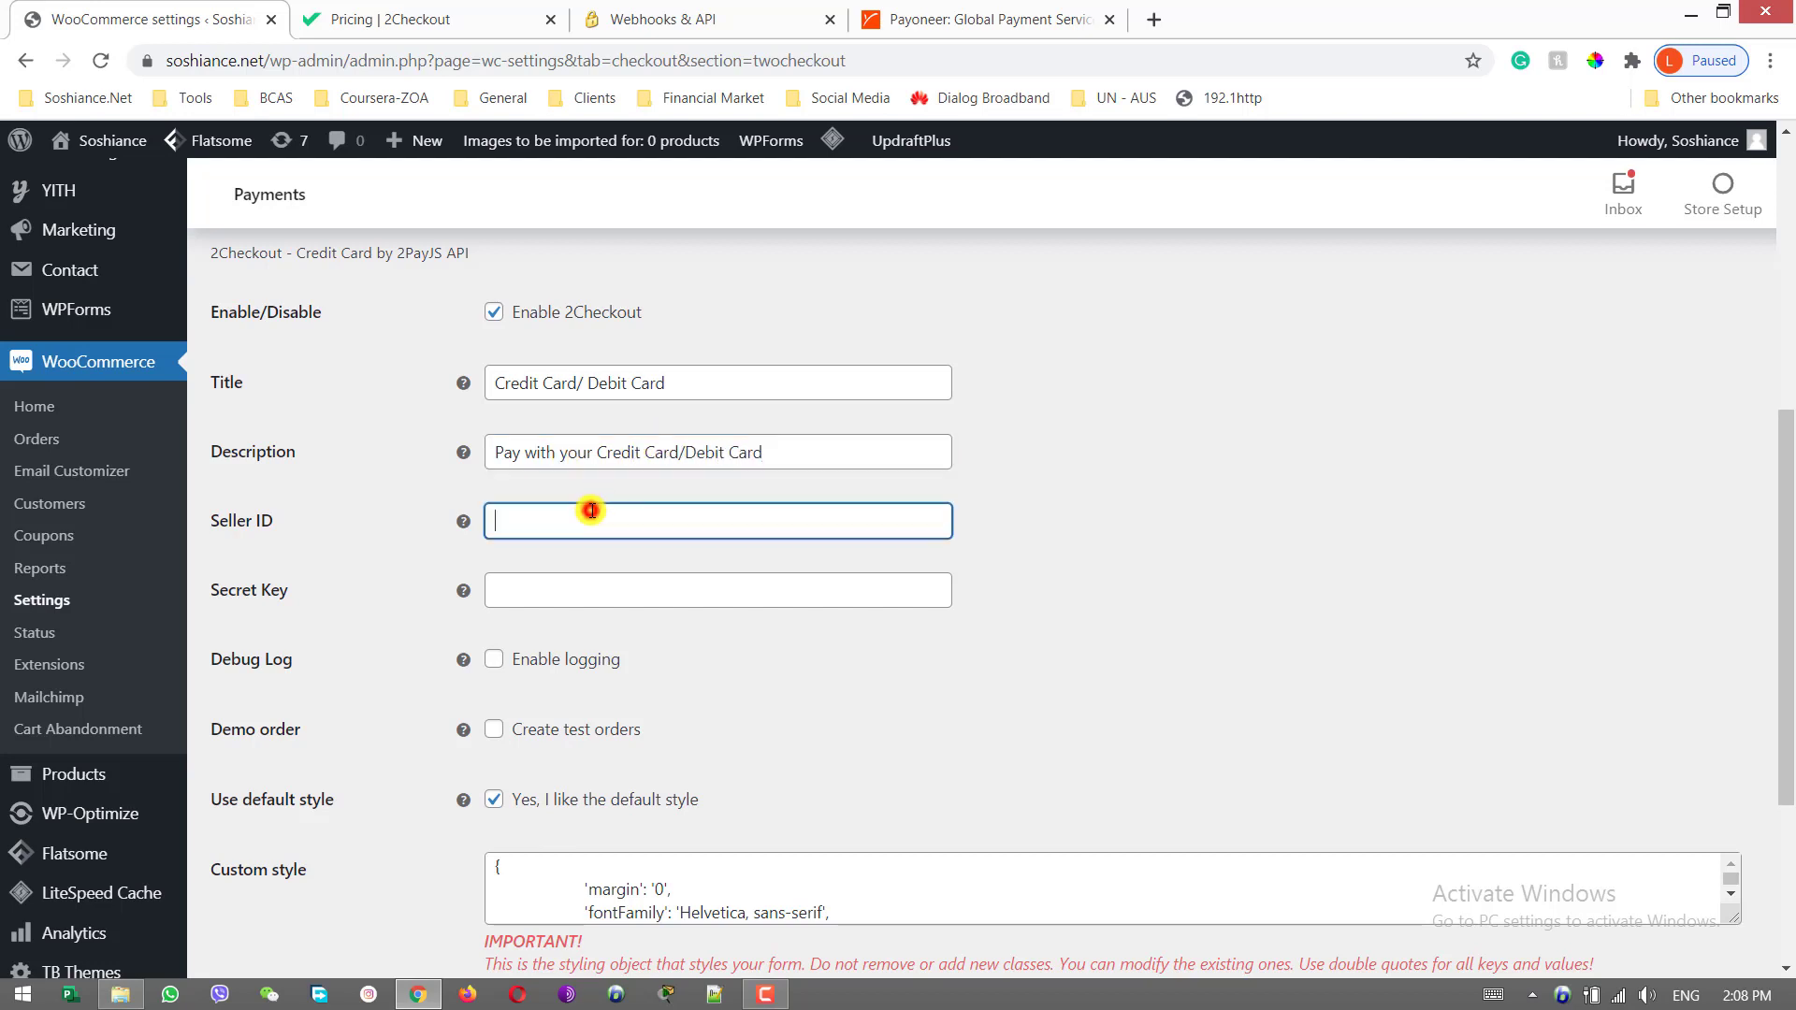
{"action": "left_click", "coordinate": [388, 11]}
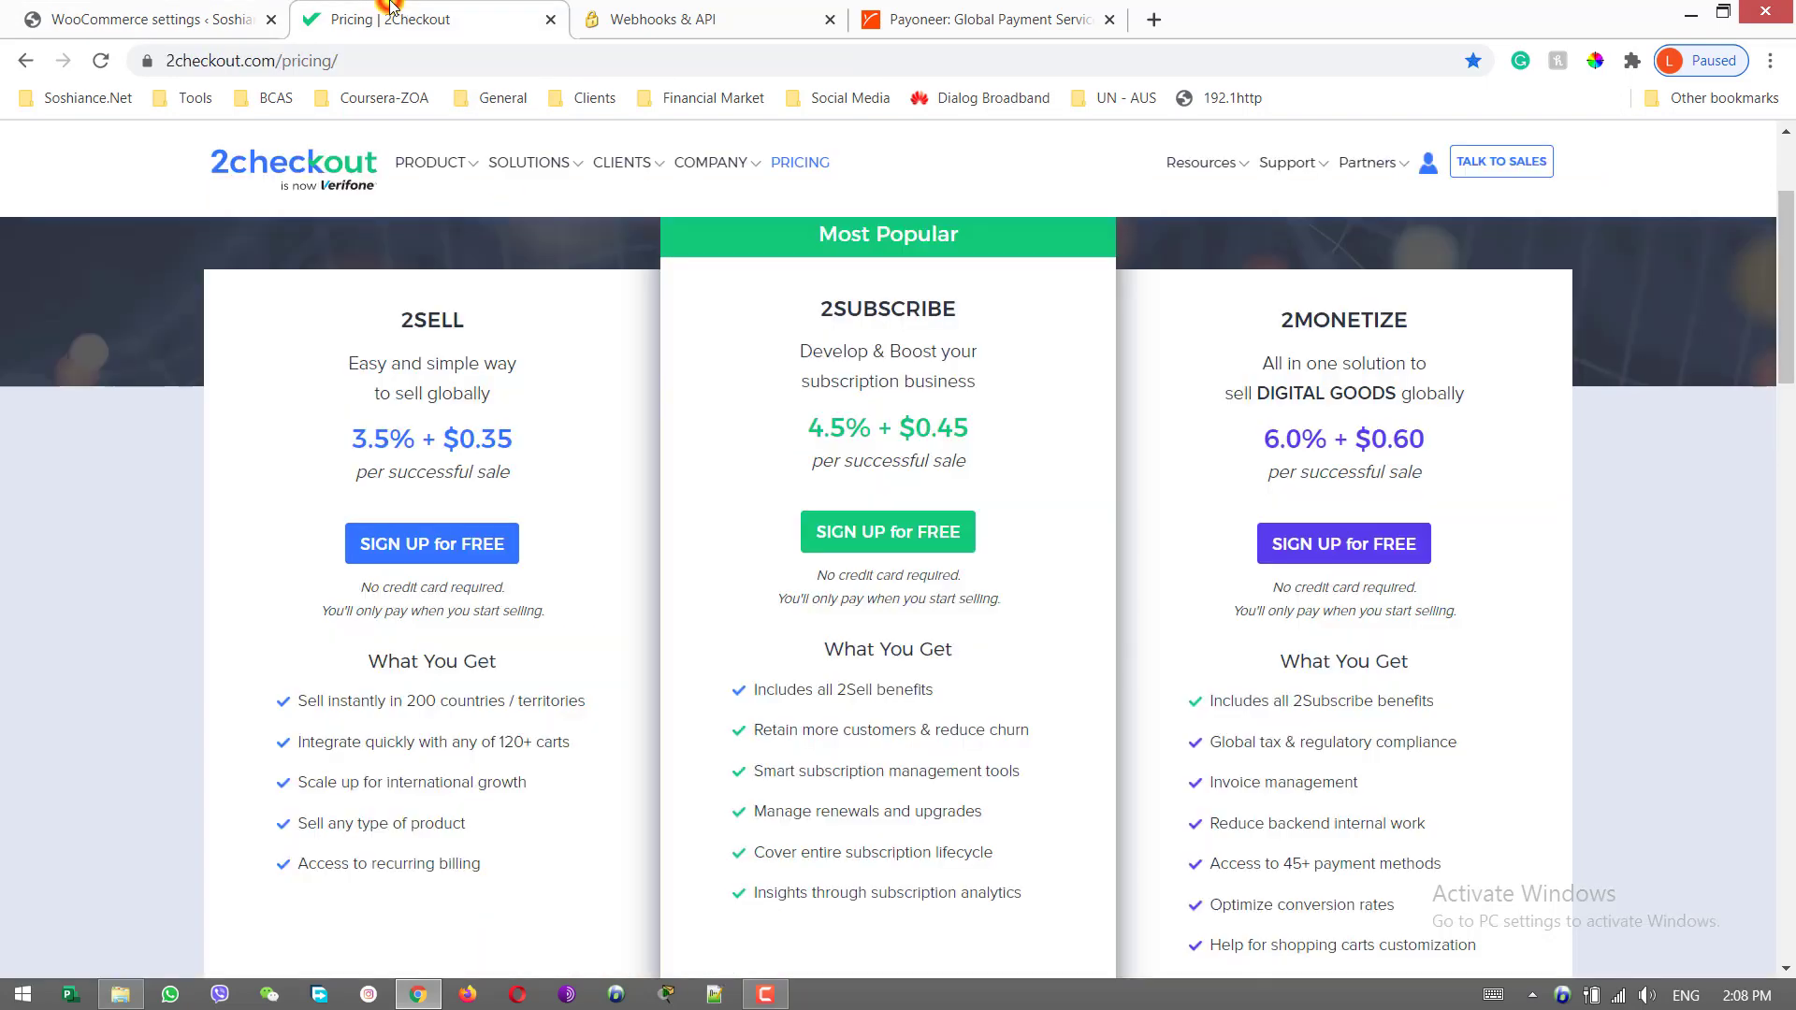
{"action": "left_click", "coordinate": [704, 10]}
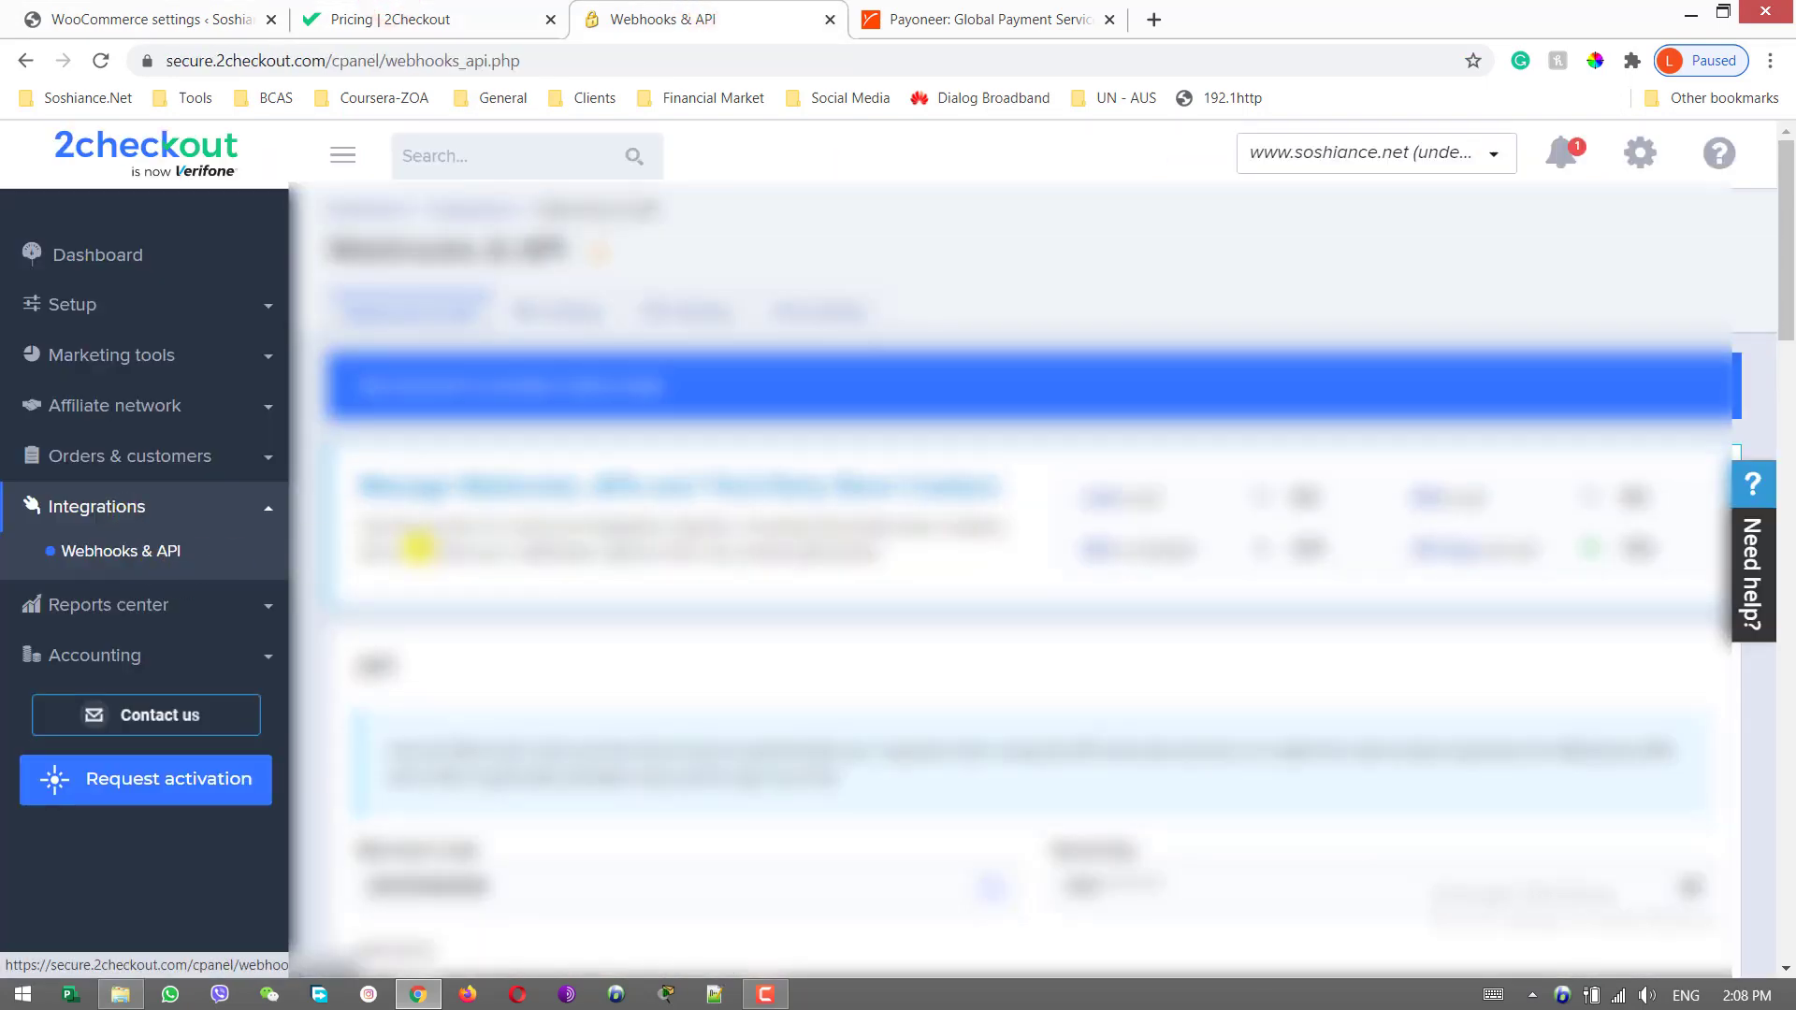
{"action": "left_click_drag", "start_coordinate": [1787, 308], "coordinate": [1789, 420]}
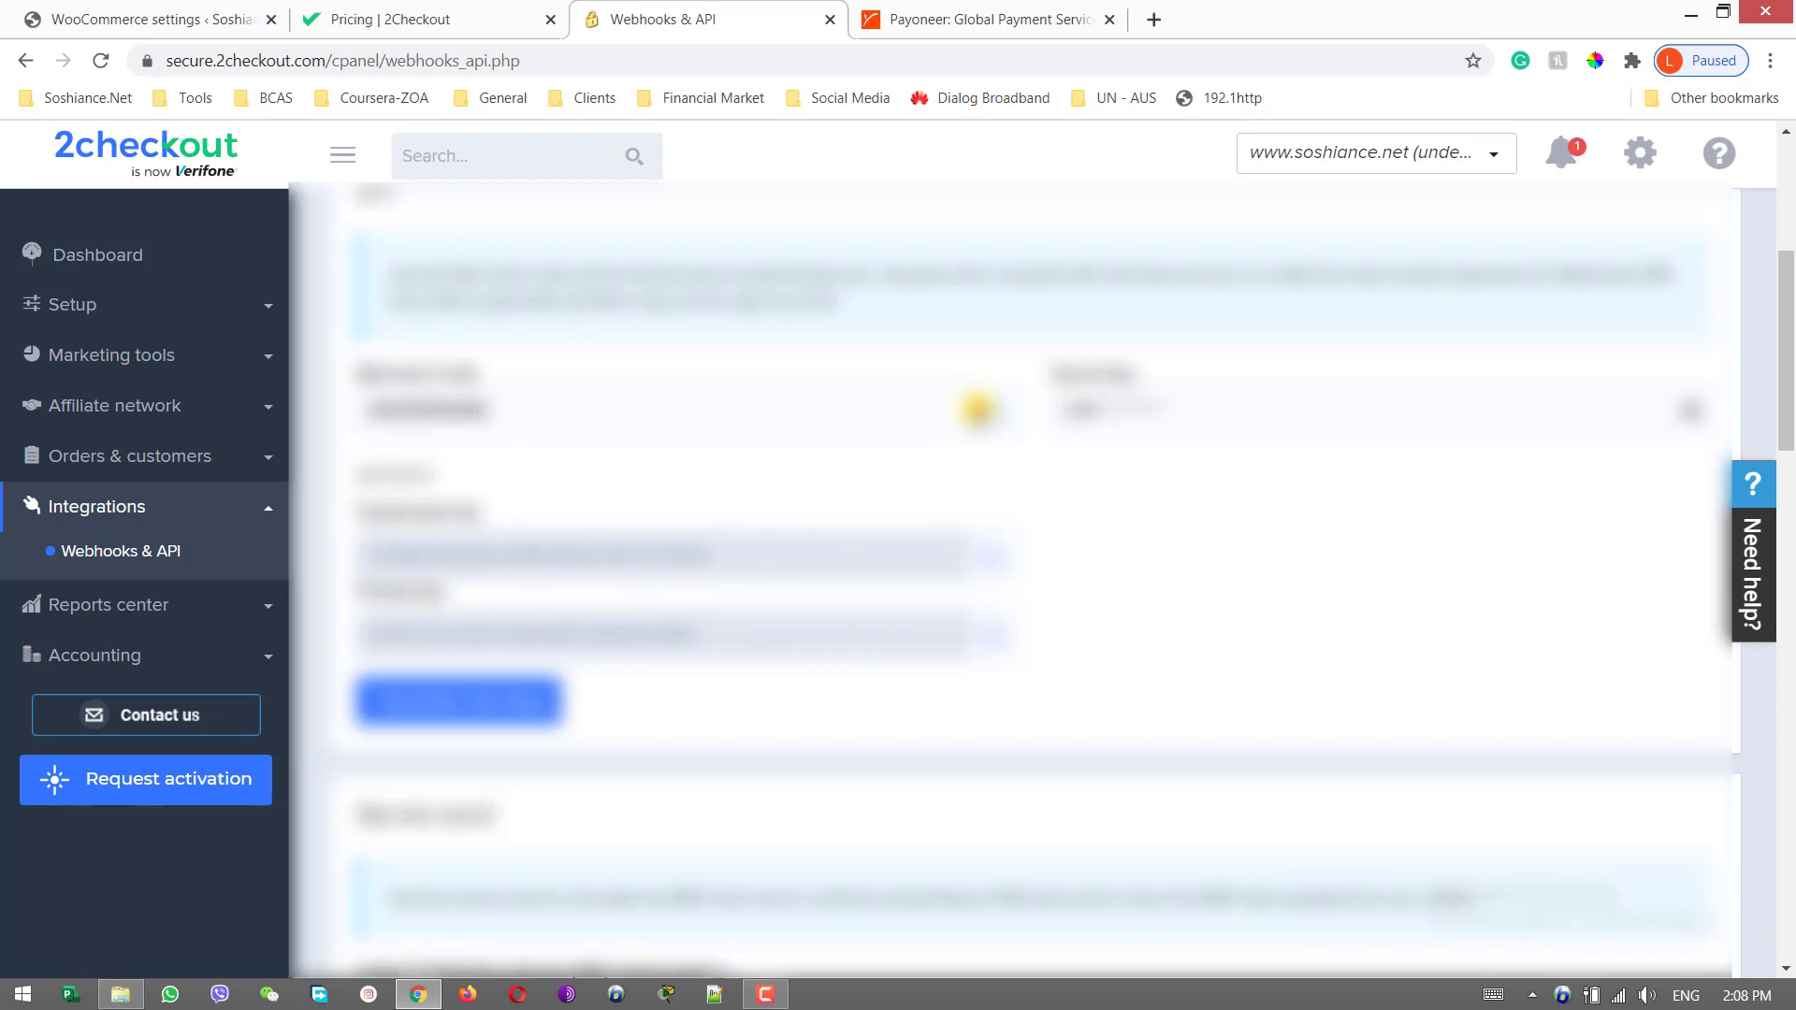
{"action": "left_click", "coordinate": [977, 410]}
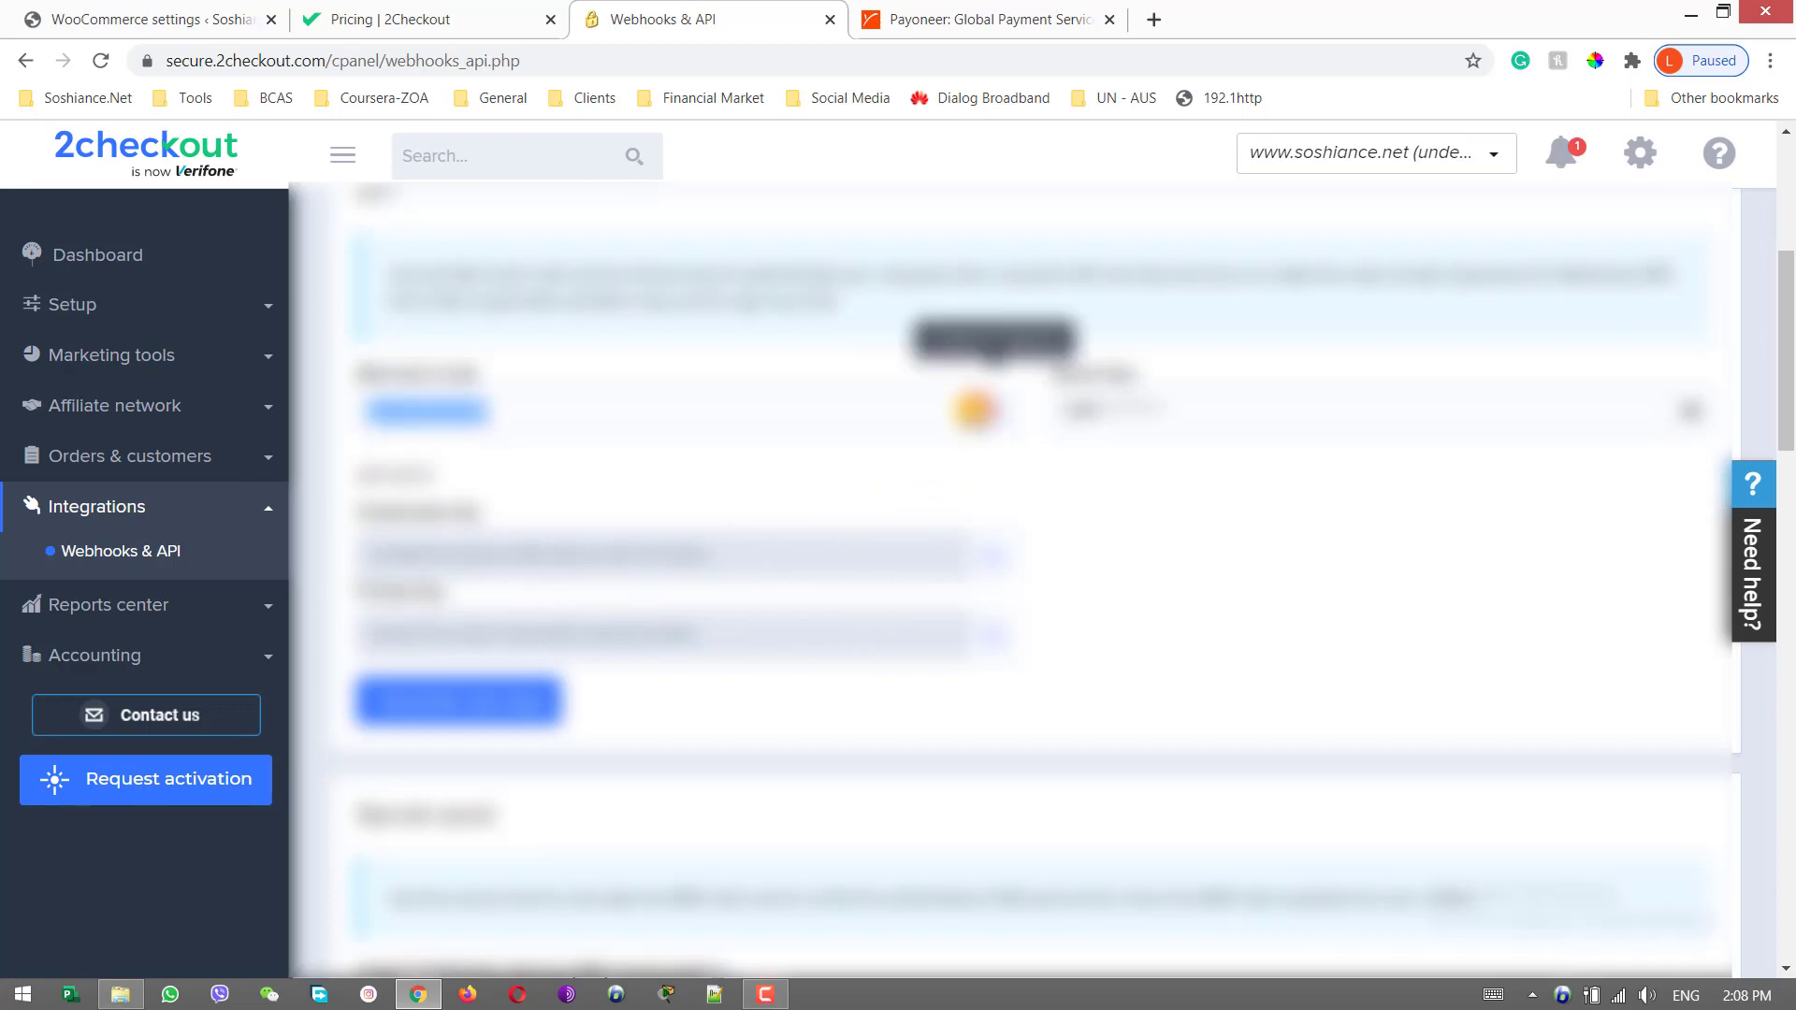
{"action": "left_click", "coordinate": [202, 12]}
{"action": "left_click", "coordinate": [565, 524]}
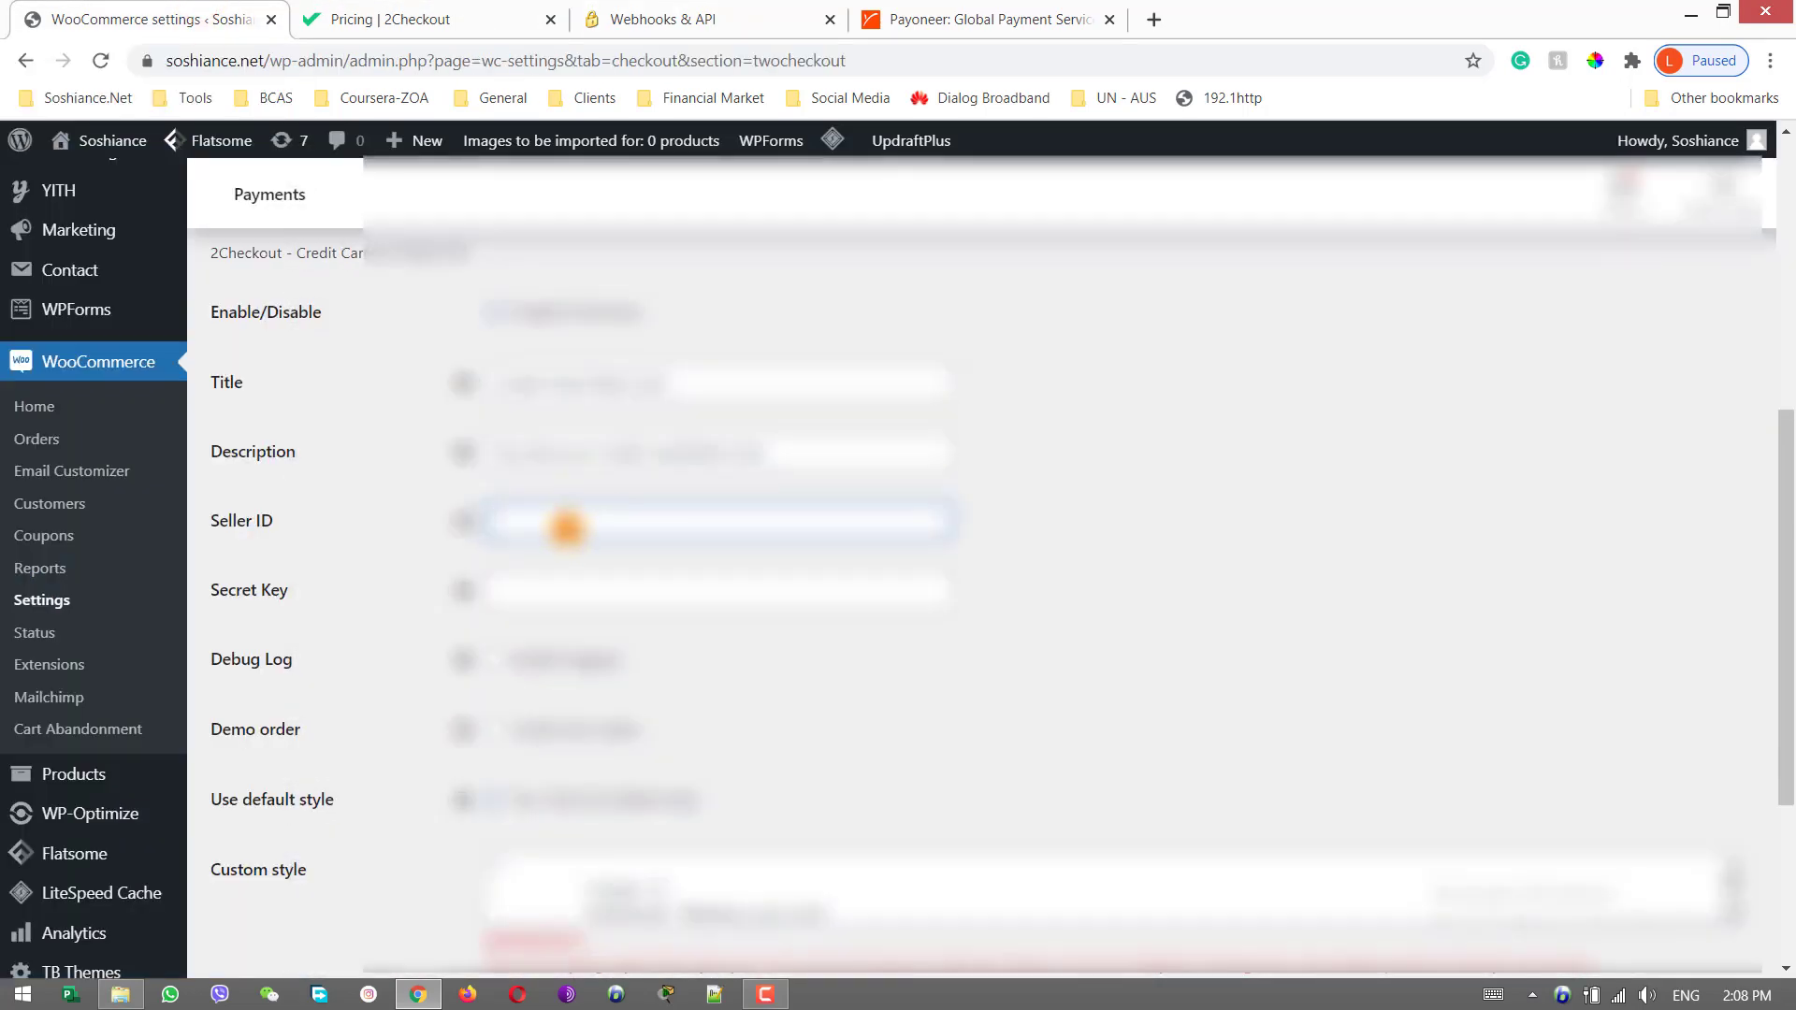
{"action": "key", "text": "ctrl+v"}
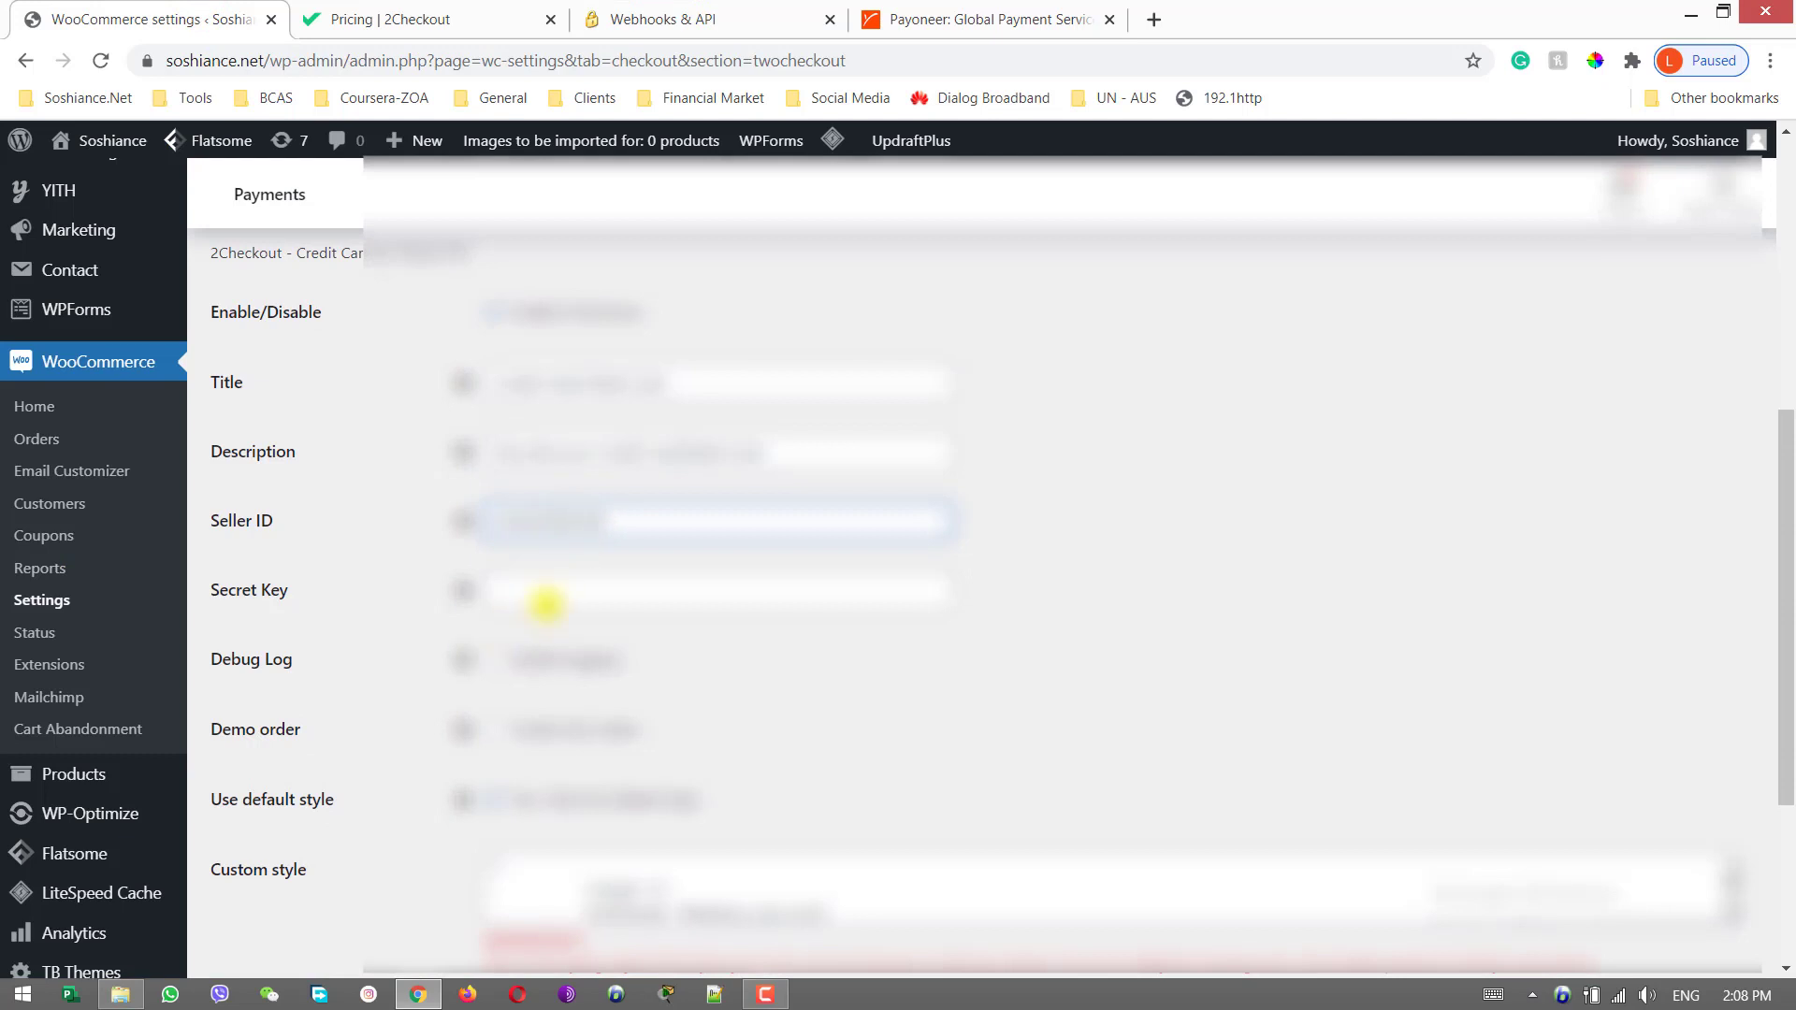
Copy the 2Checkout secret key into the gateway's Secret Key field
{"action": "left_click", "coordinate": [546, 599]}
{"action": "left_click", "coordinate": [646, 13]}
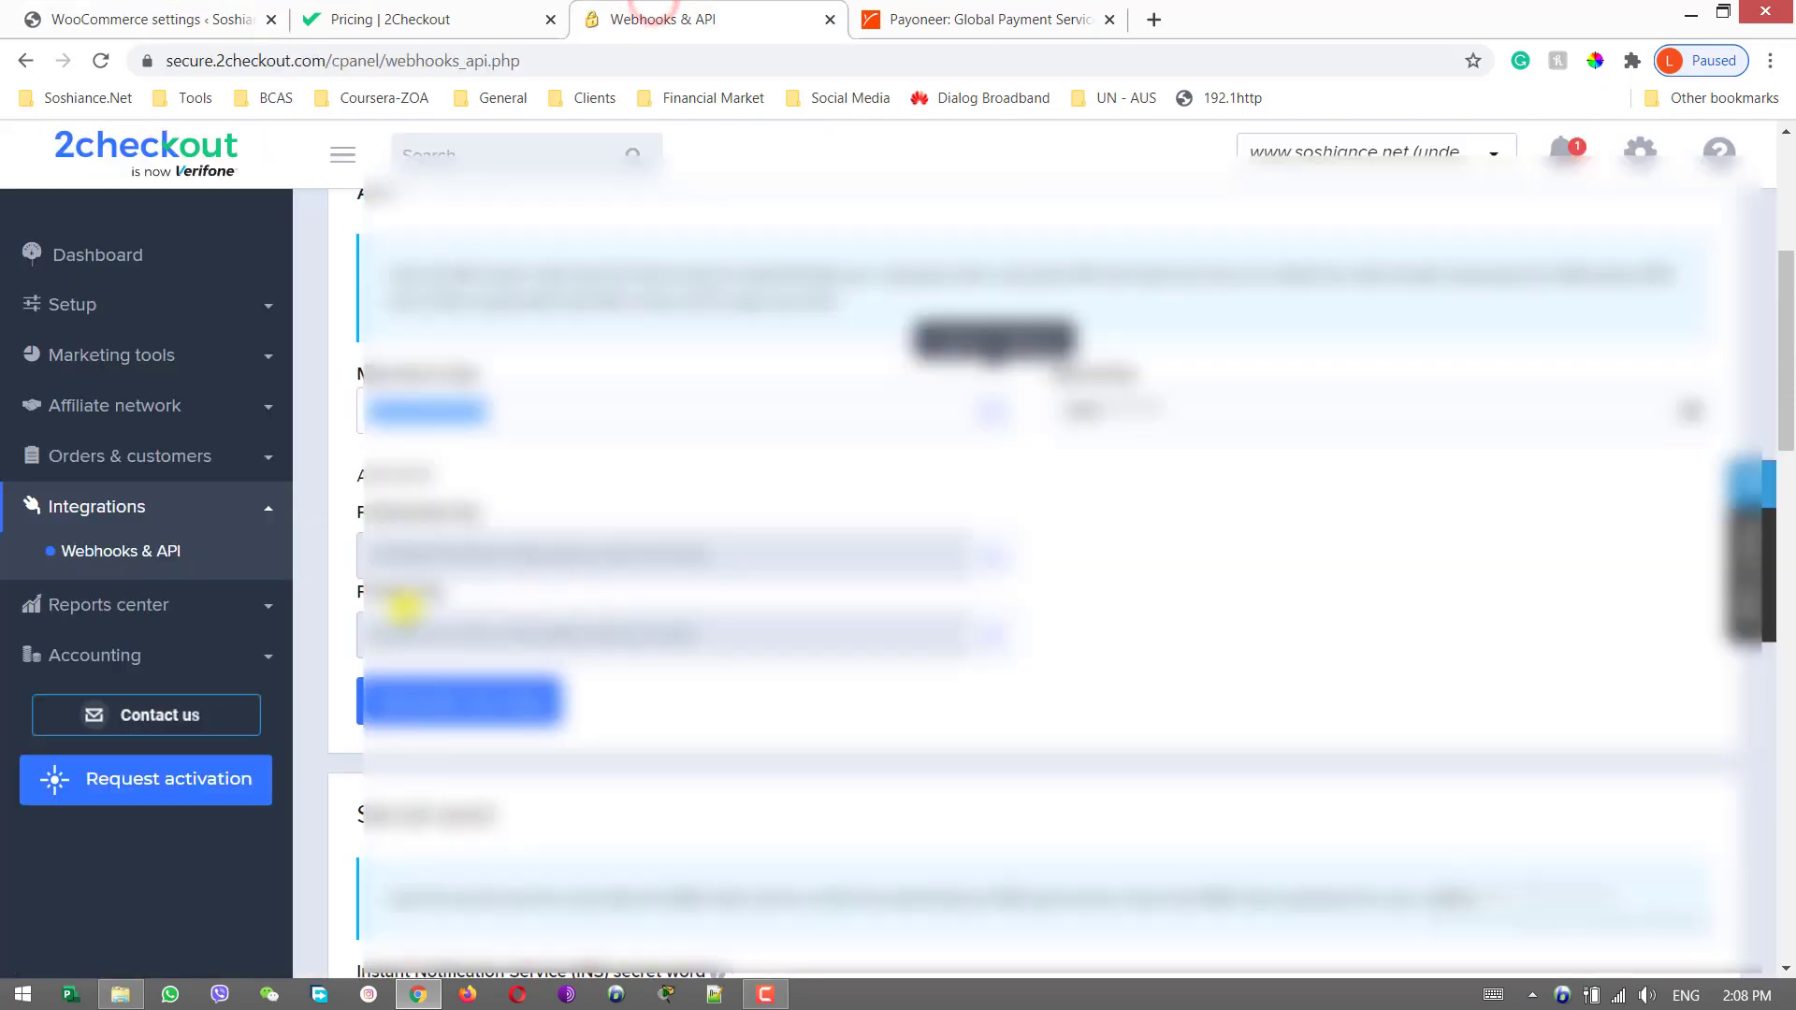
{"action": "left_click", "coordinate": [1691, 412]}
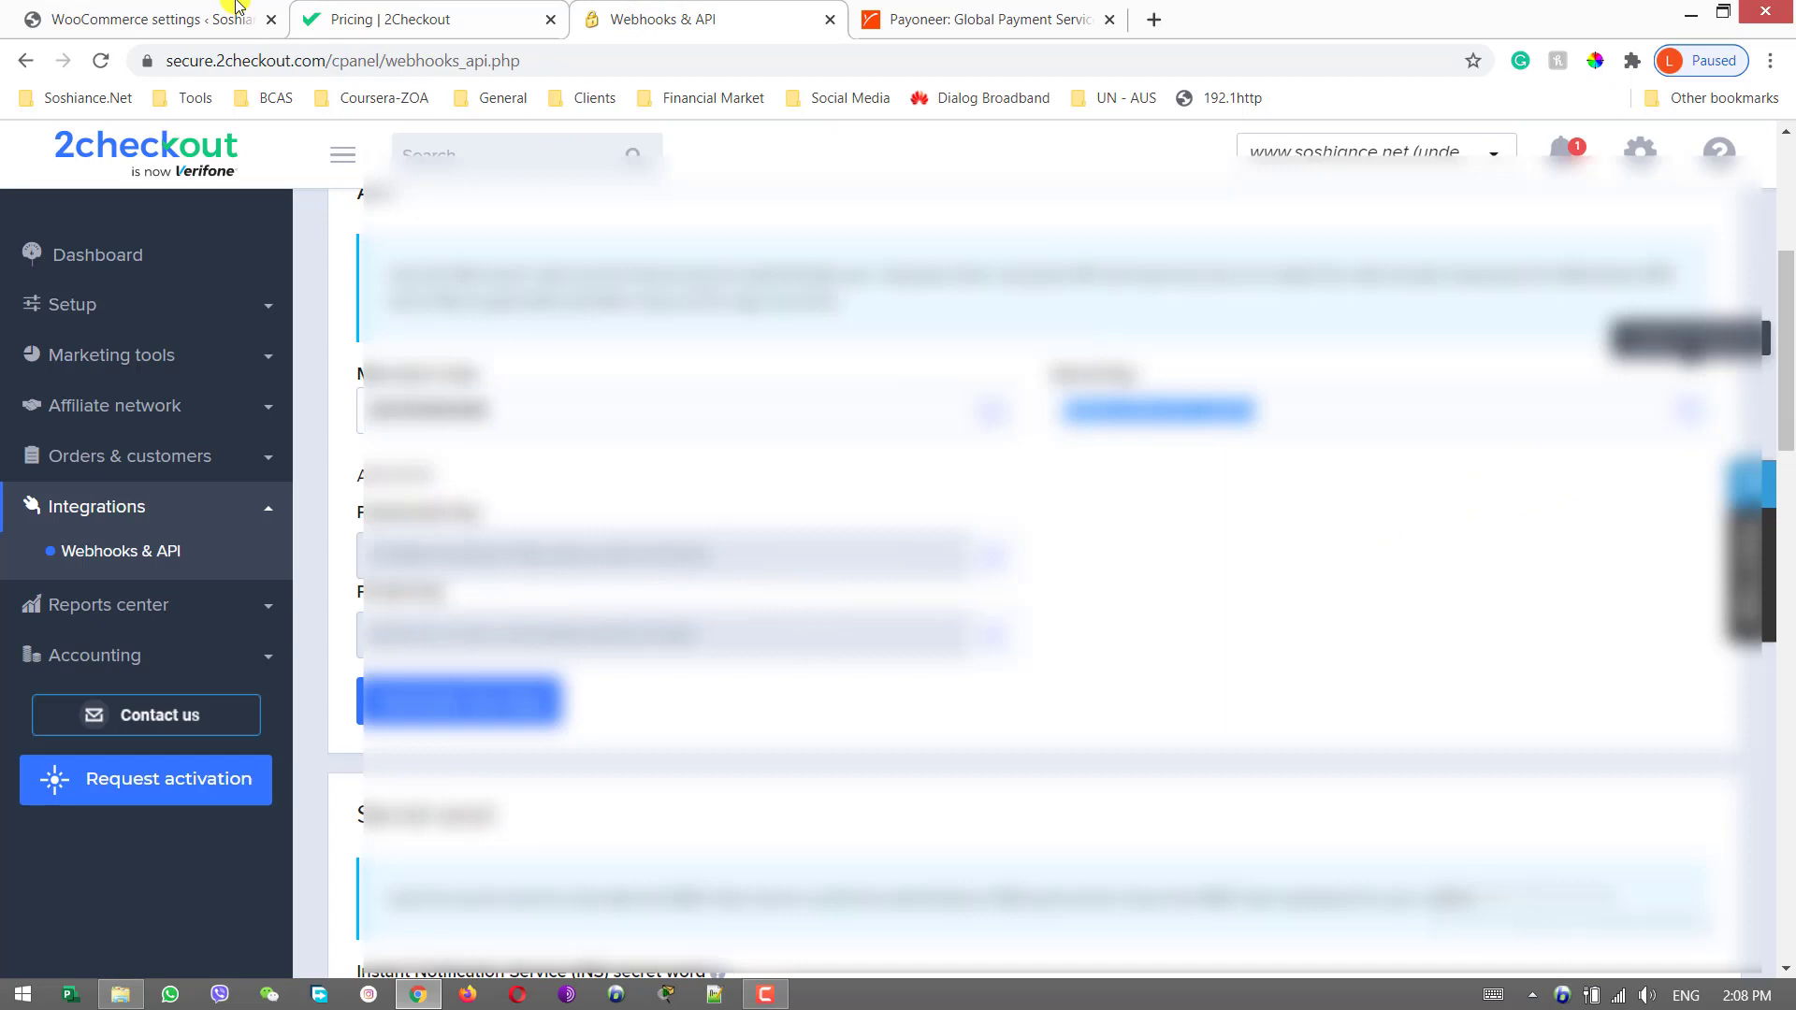
{"action": "left_click", "coordinate": [235, 8]}
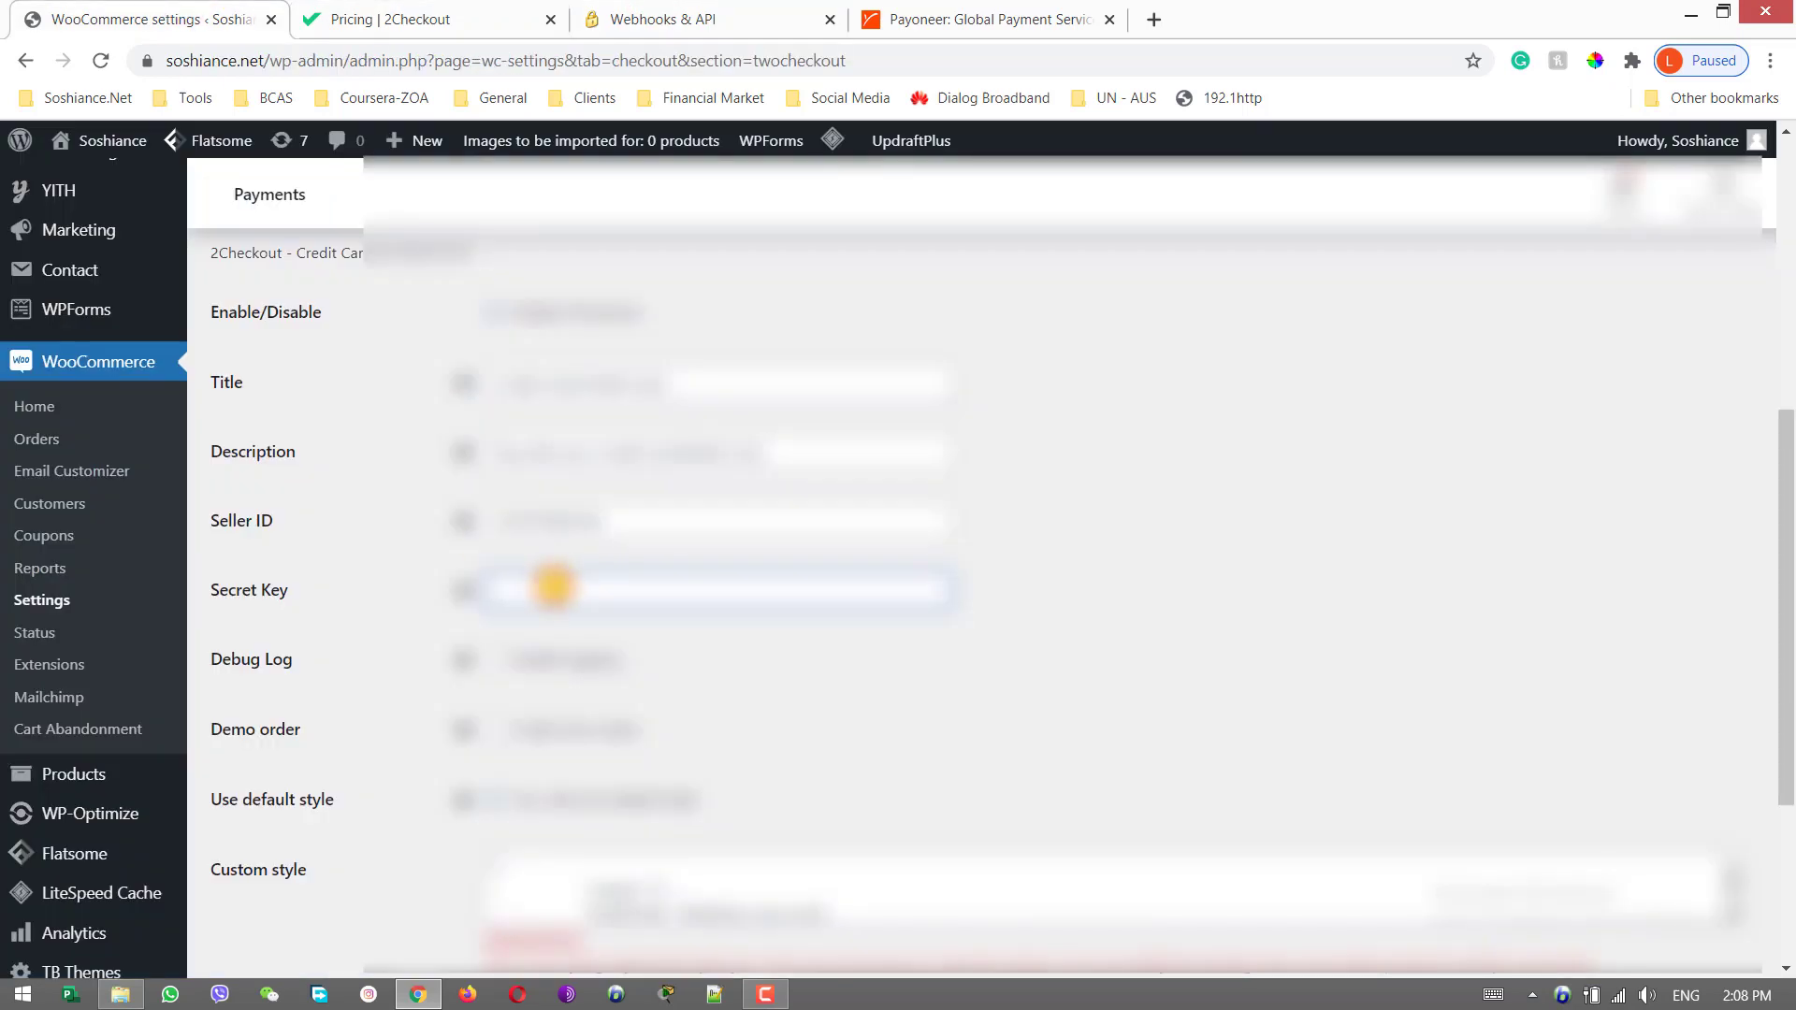
{"action": "key", "text": "ctrl+v"}
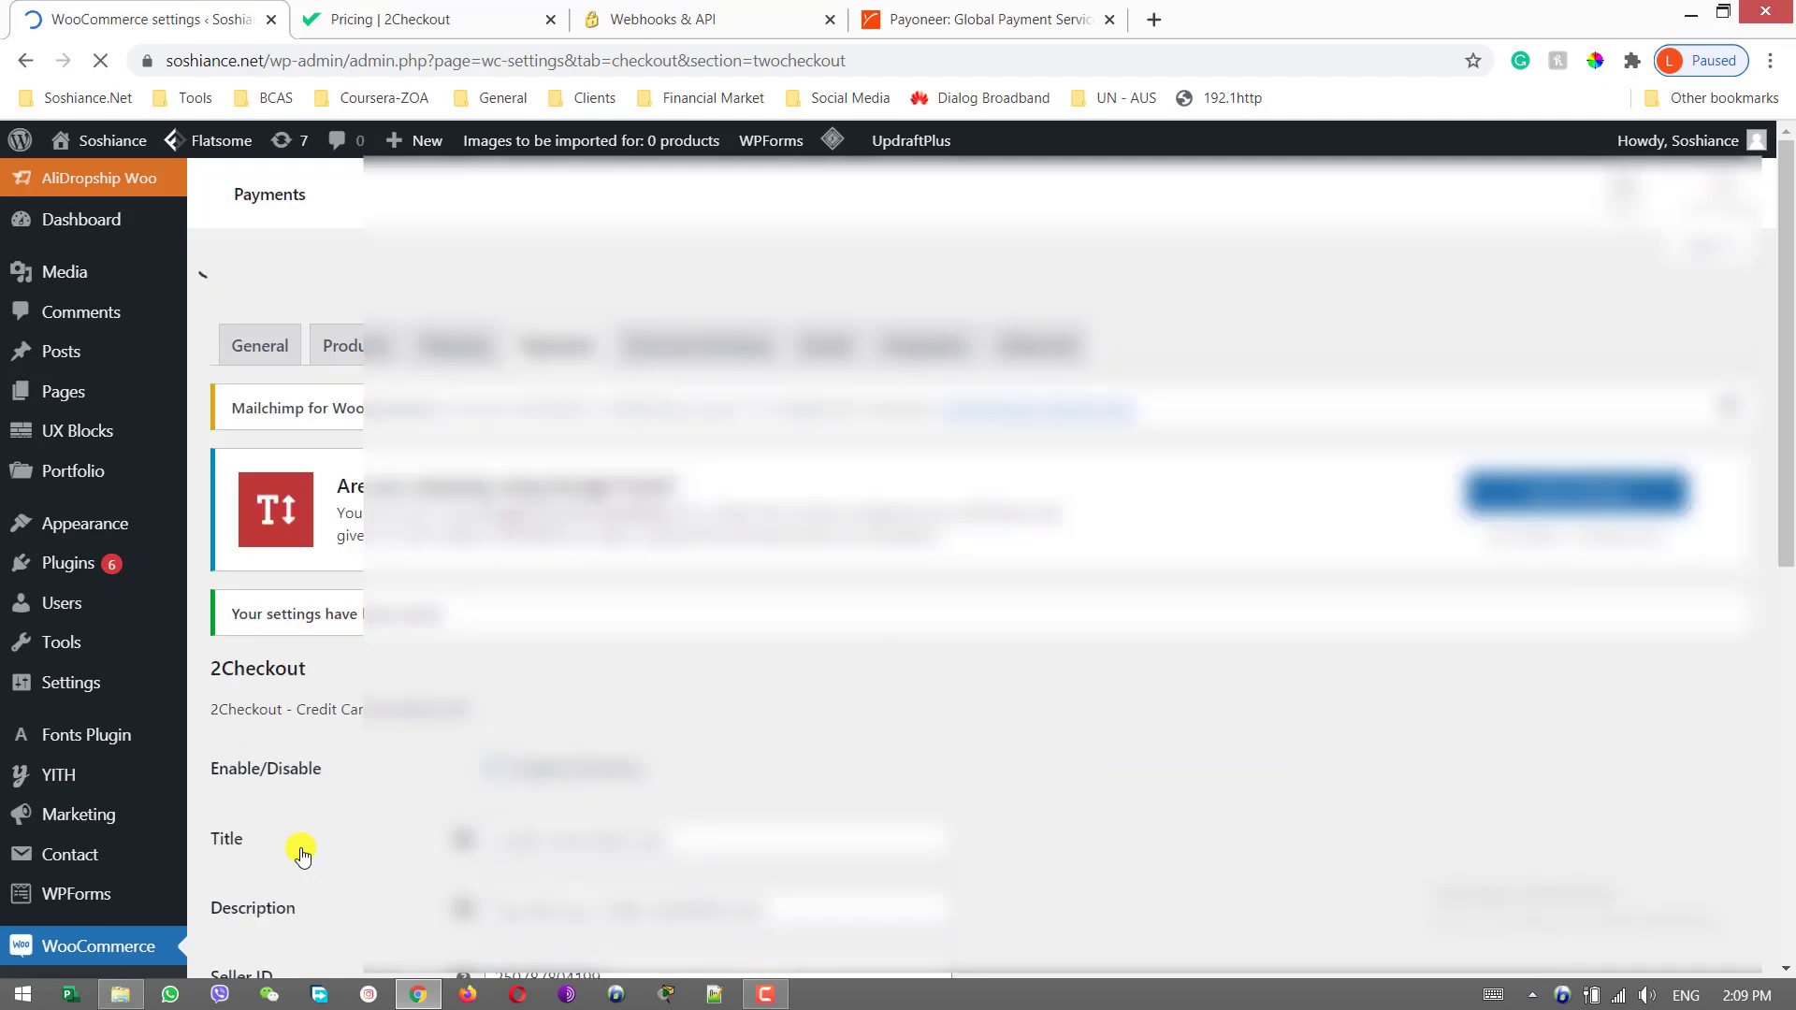
Go from the site's mini-cart to the checkout page
{"action": "mouse_move", "coordinate": [77, 182]}
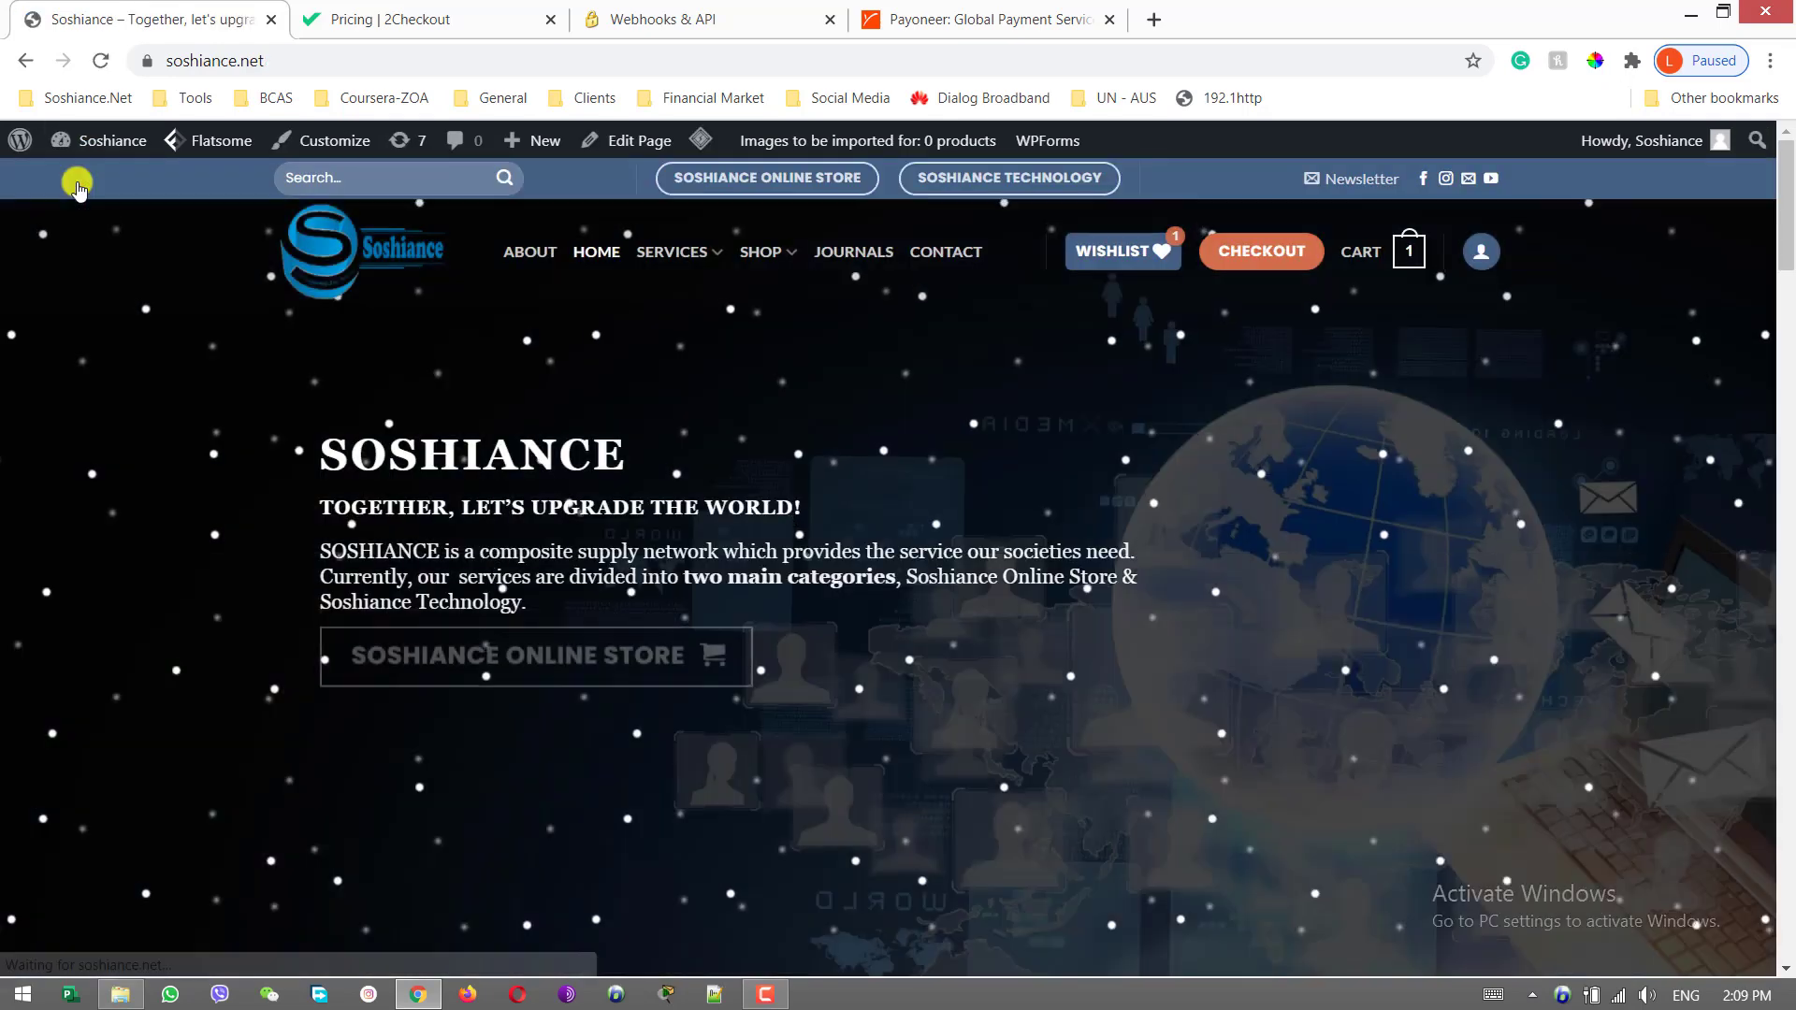
{"action": "mouse_move", "coordinate": [1407, 267]}
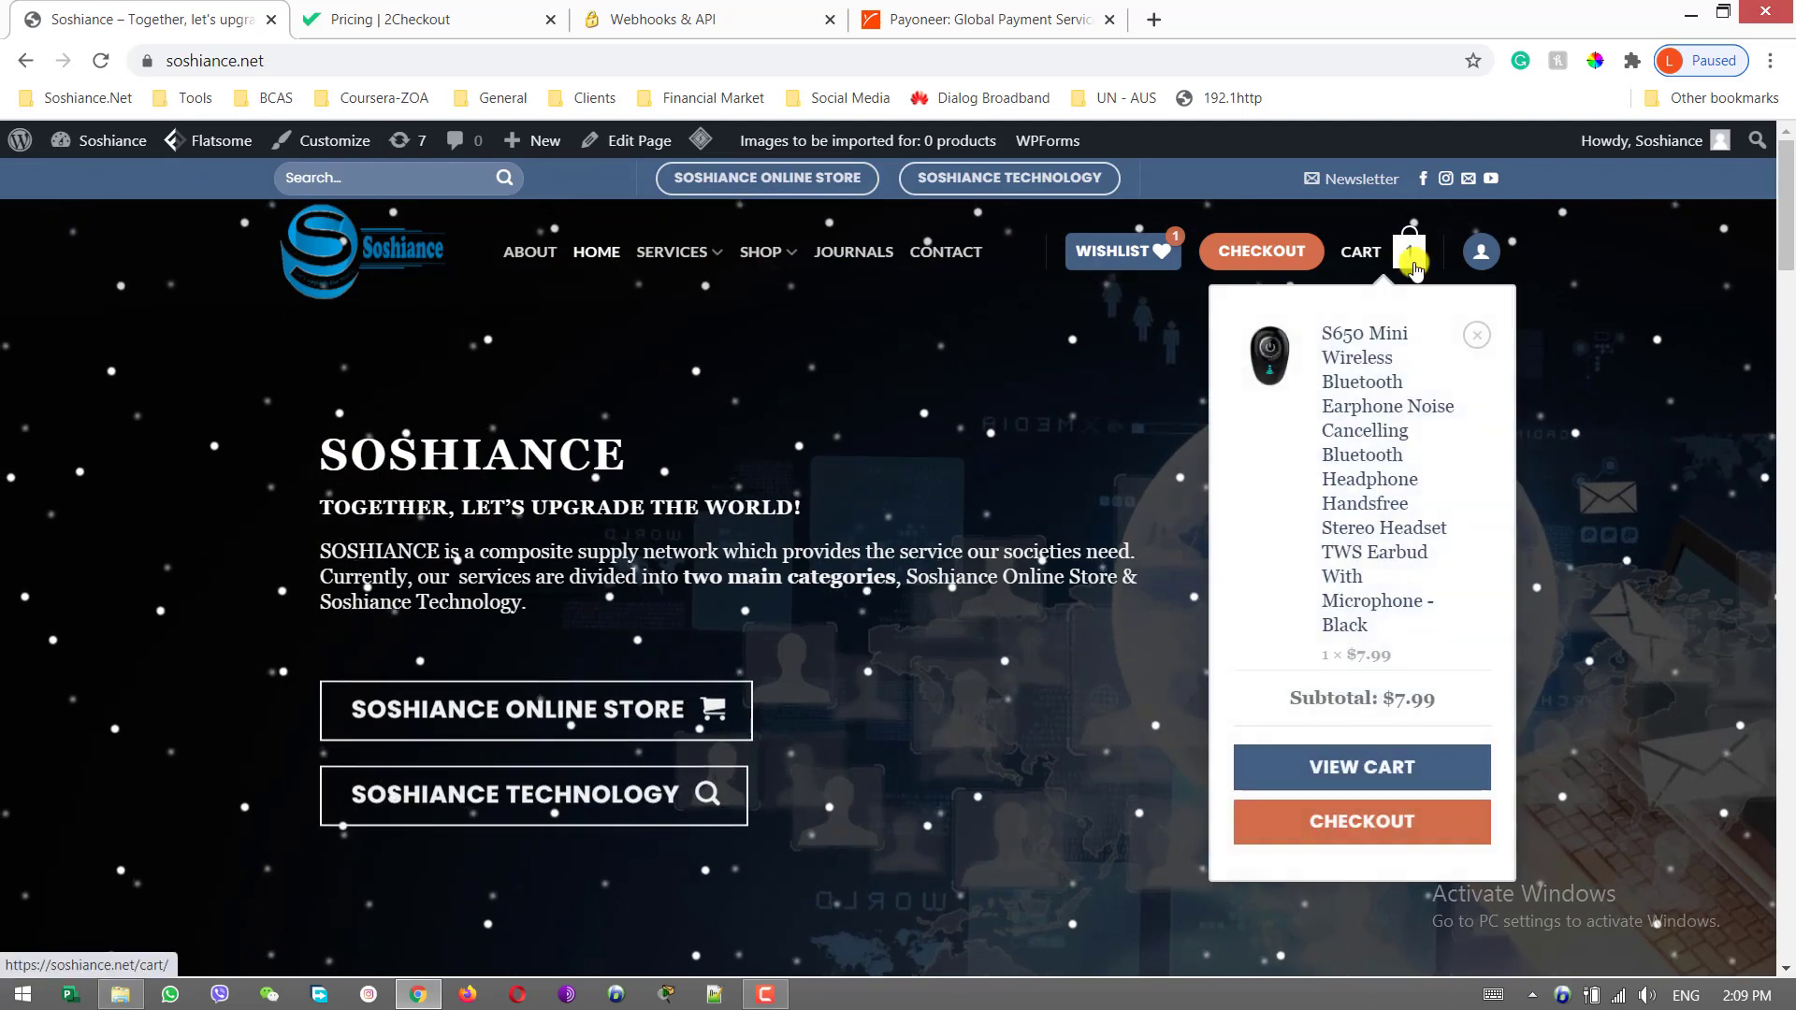
{"action": "left_click", "coordinate": [1358, 823]}
Select Credit Card/ Debit Card payment to reveal the card number, expiry and security code form
{"action": "scroll", "coordinate": [1740, 666], "scroll_direction": "down", "scroll_amount": 5}
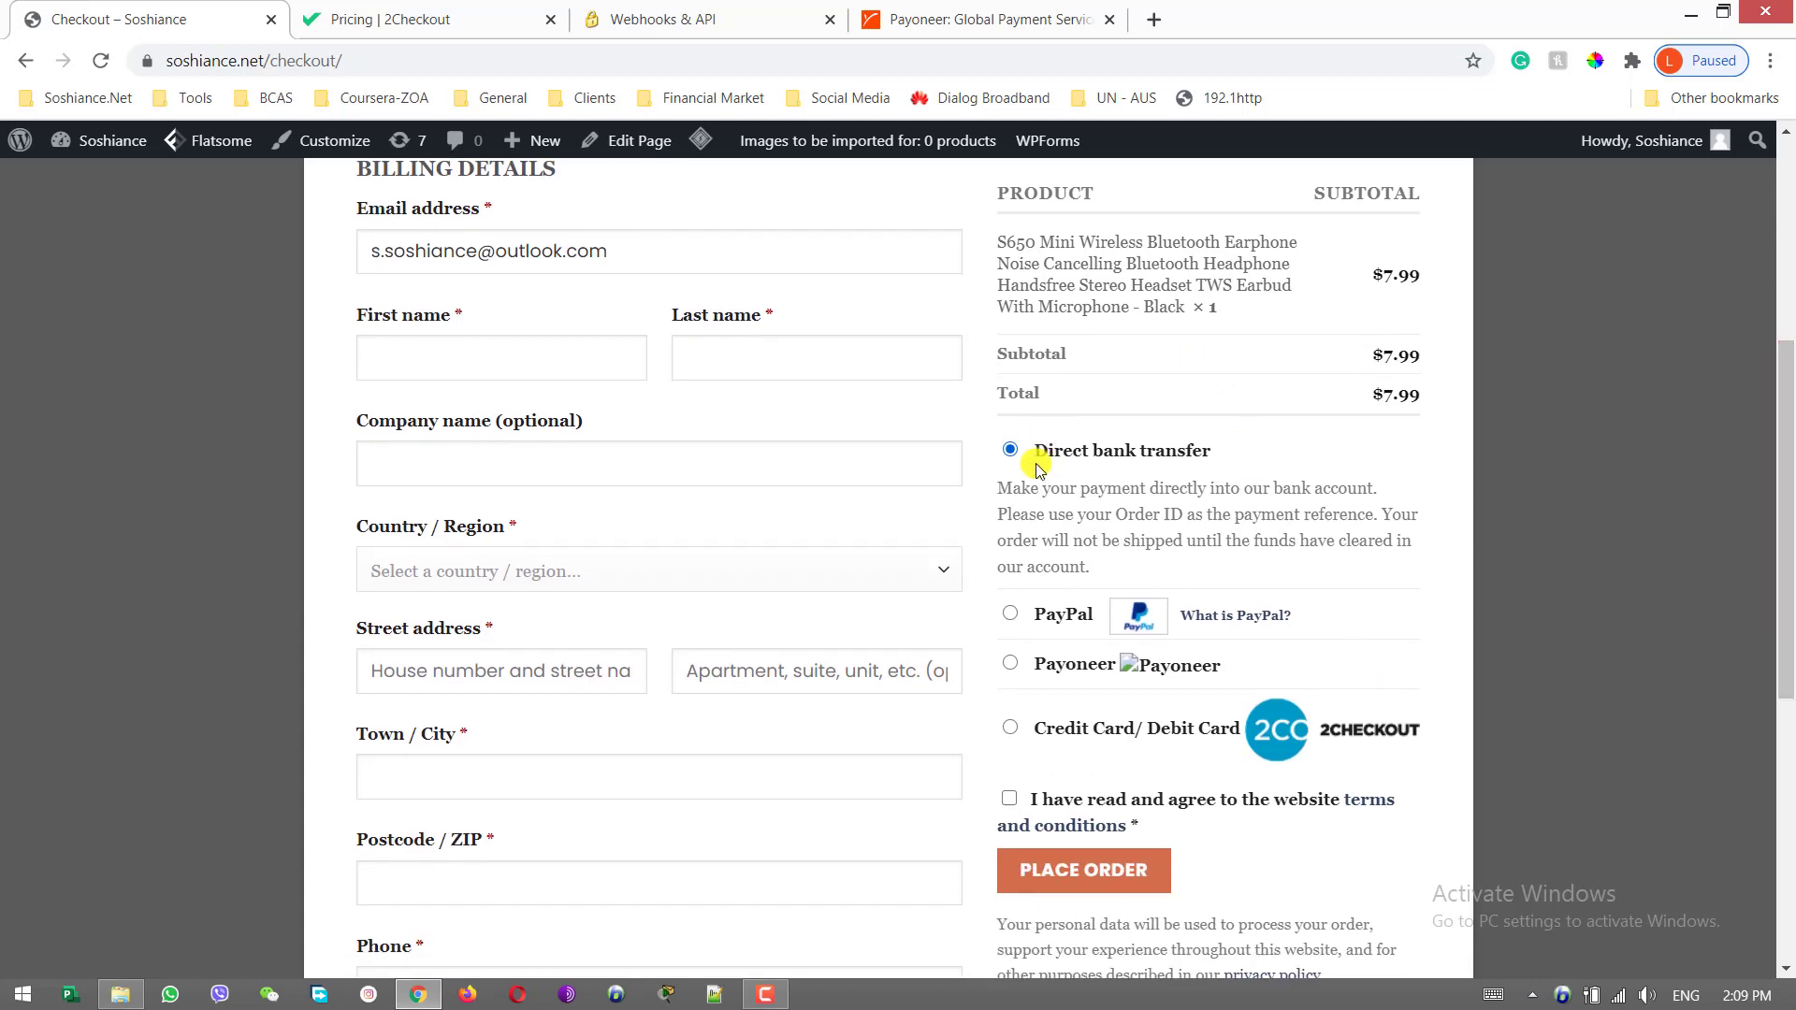
{"action": "left_click", "coordinate": [1010, 614]}
{"action": "left_click", "coordinate": [1010, 616]}
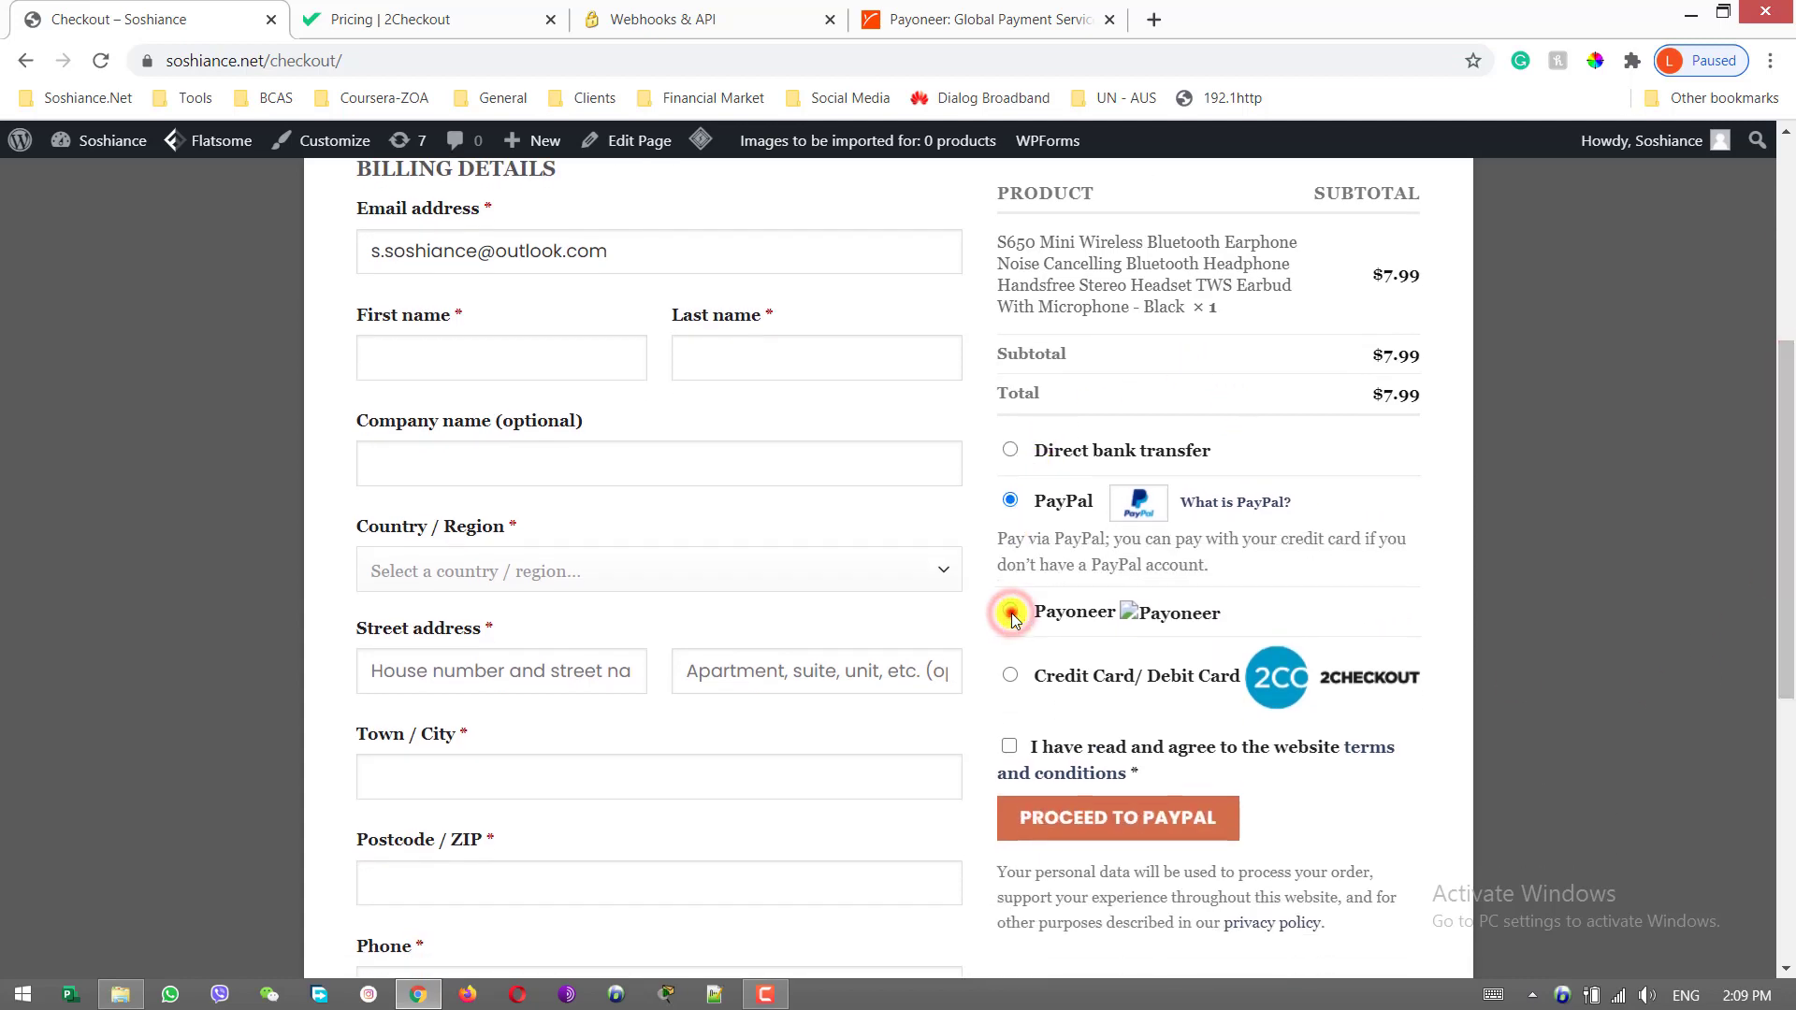
{"action": "left_click", "coordinate": [1011, 811]}
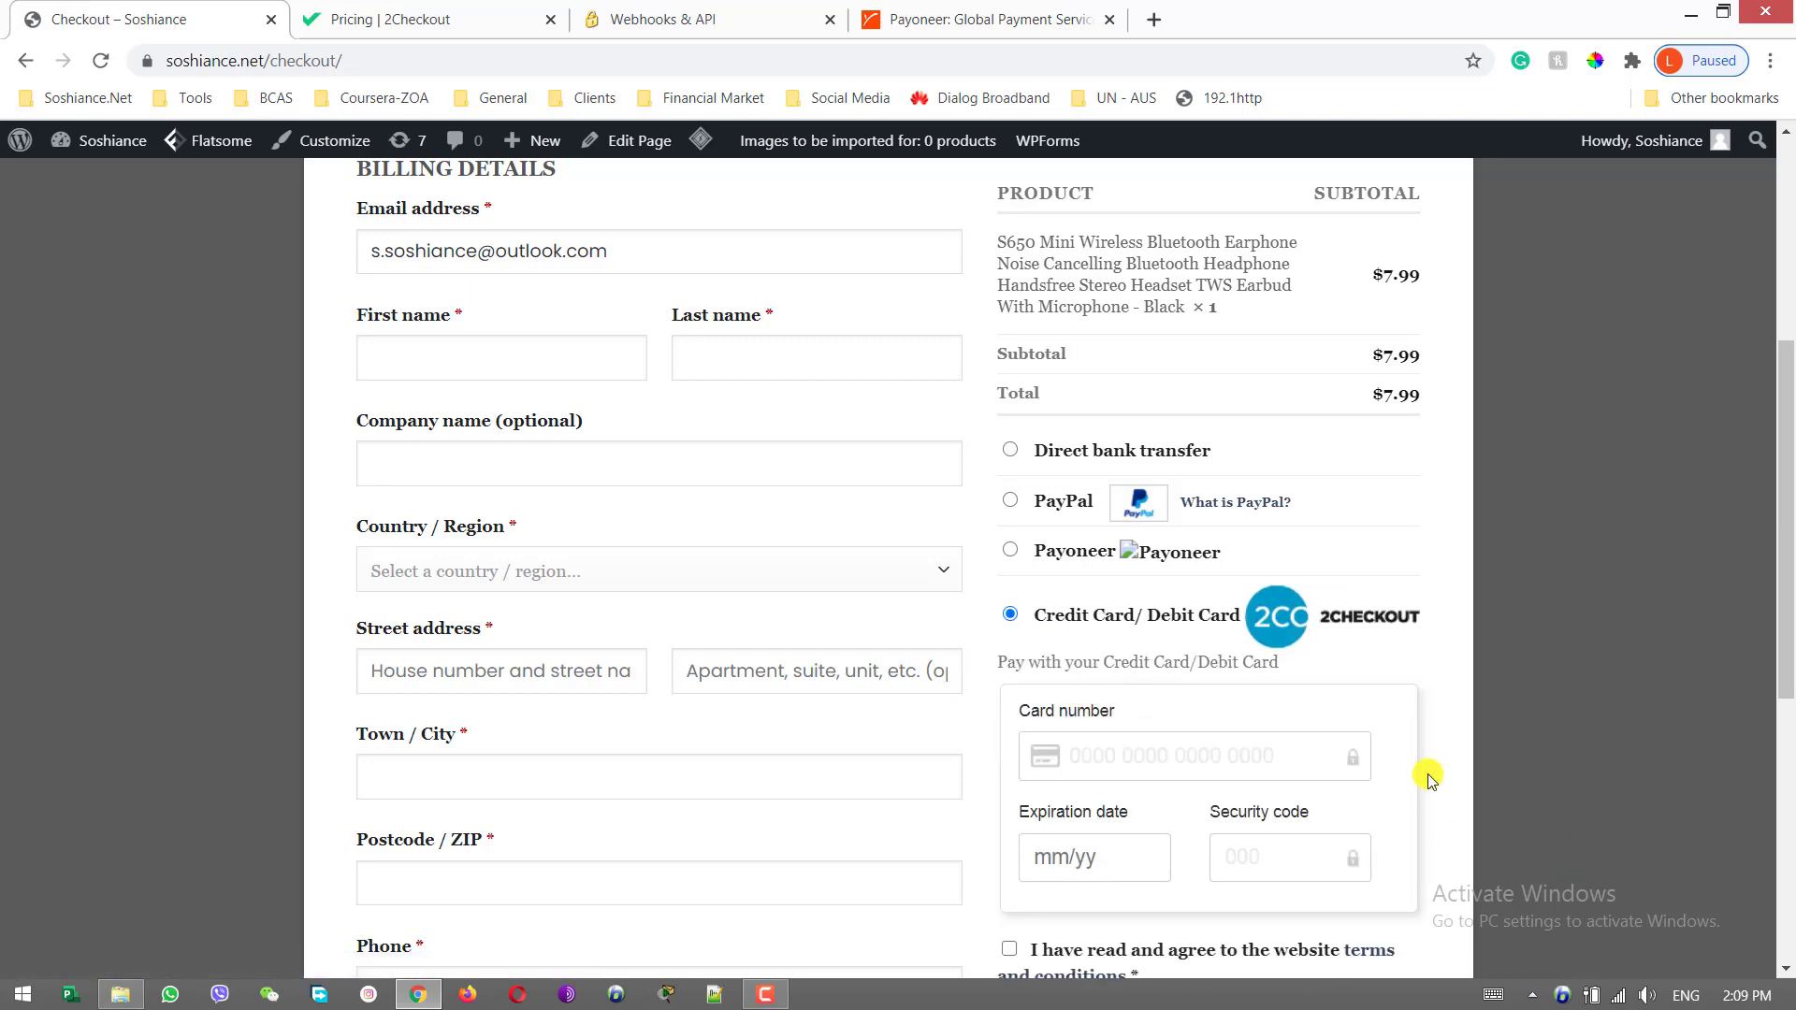
{"action": "scroll", "coordinate": [1640, 705], "scroll_direction": "down", "scroll_amount": 5}
{"action": "left_click_drag", "start_coordinate": [1786, 707], "coordinate": [1786, 278]}
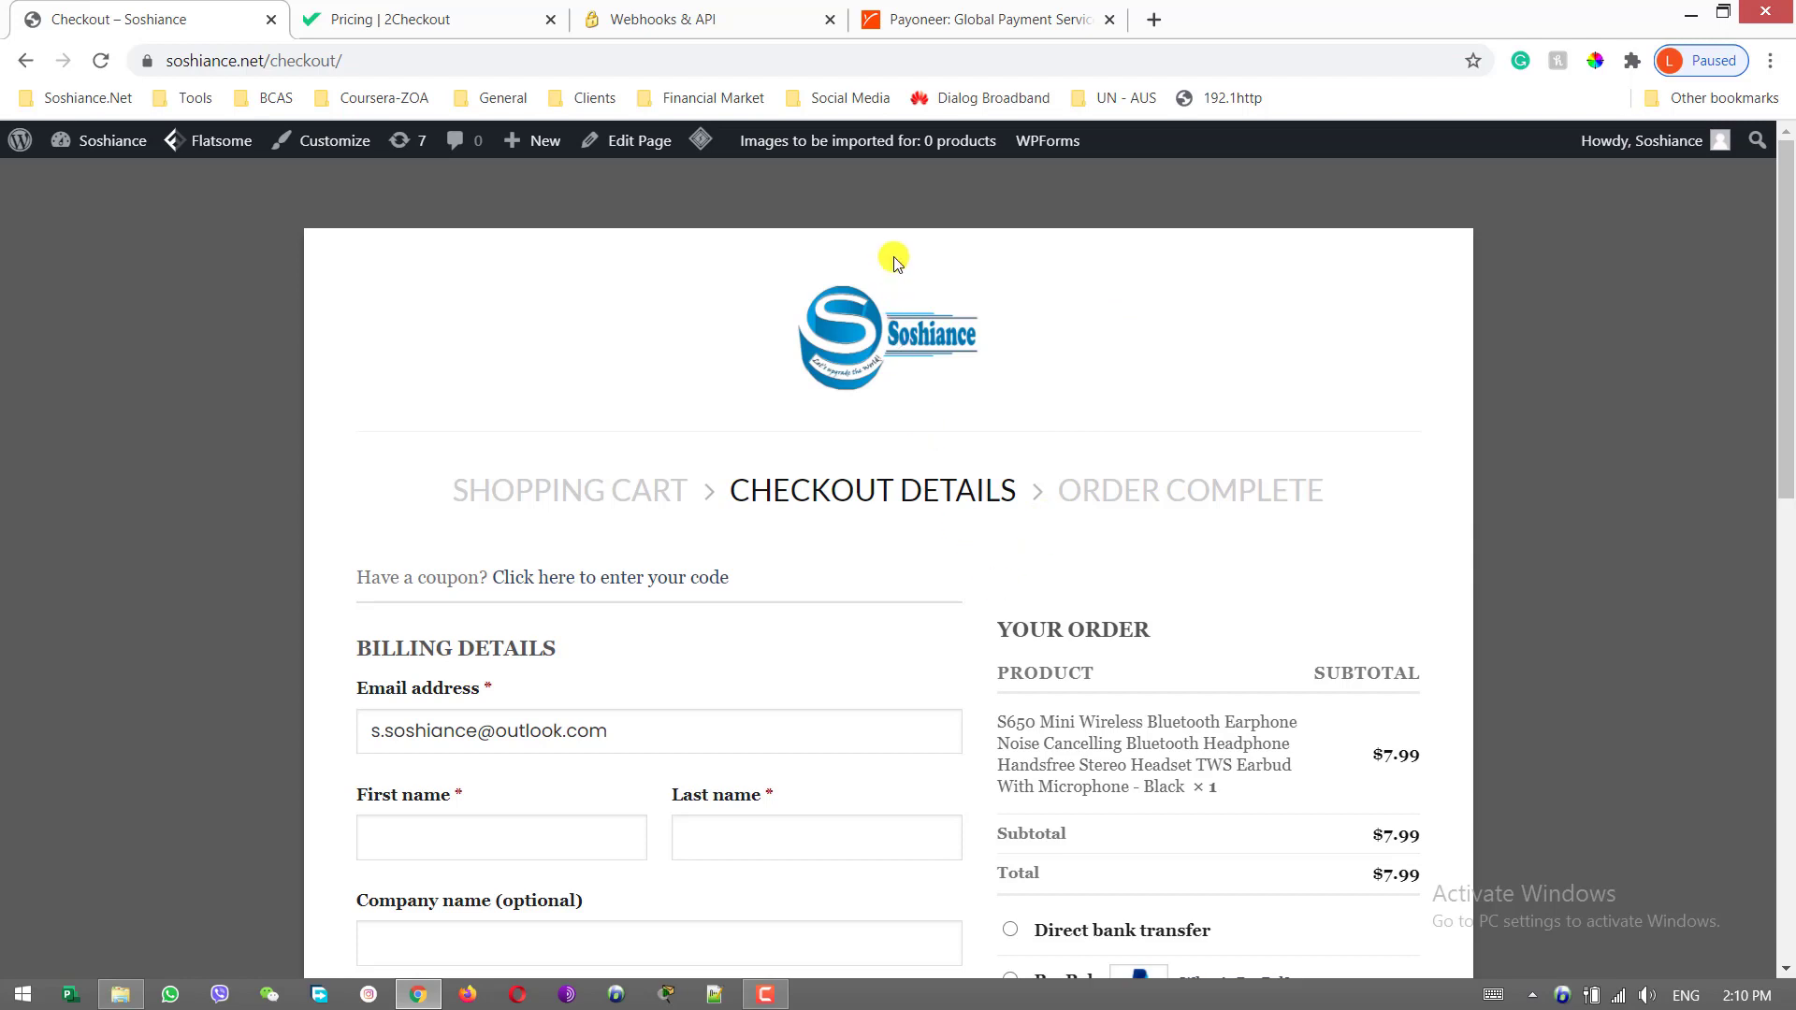
Check the USA receiving account details in Payoneer, then return to the Soshiance checkout page
{"action": "left_click", "coordinate": [997, 10]}
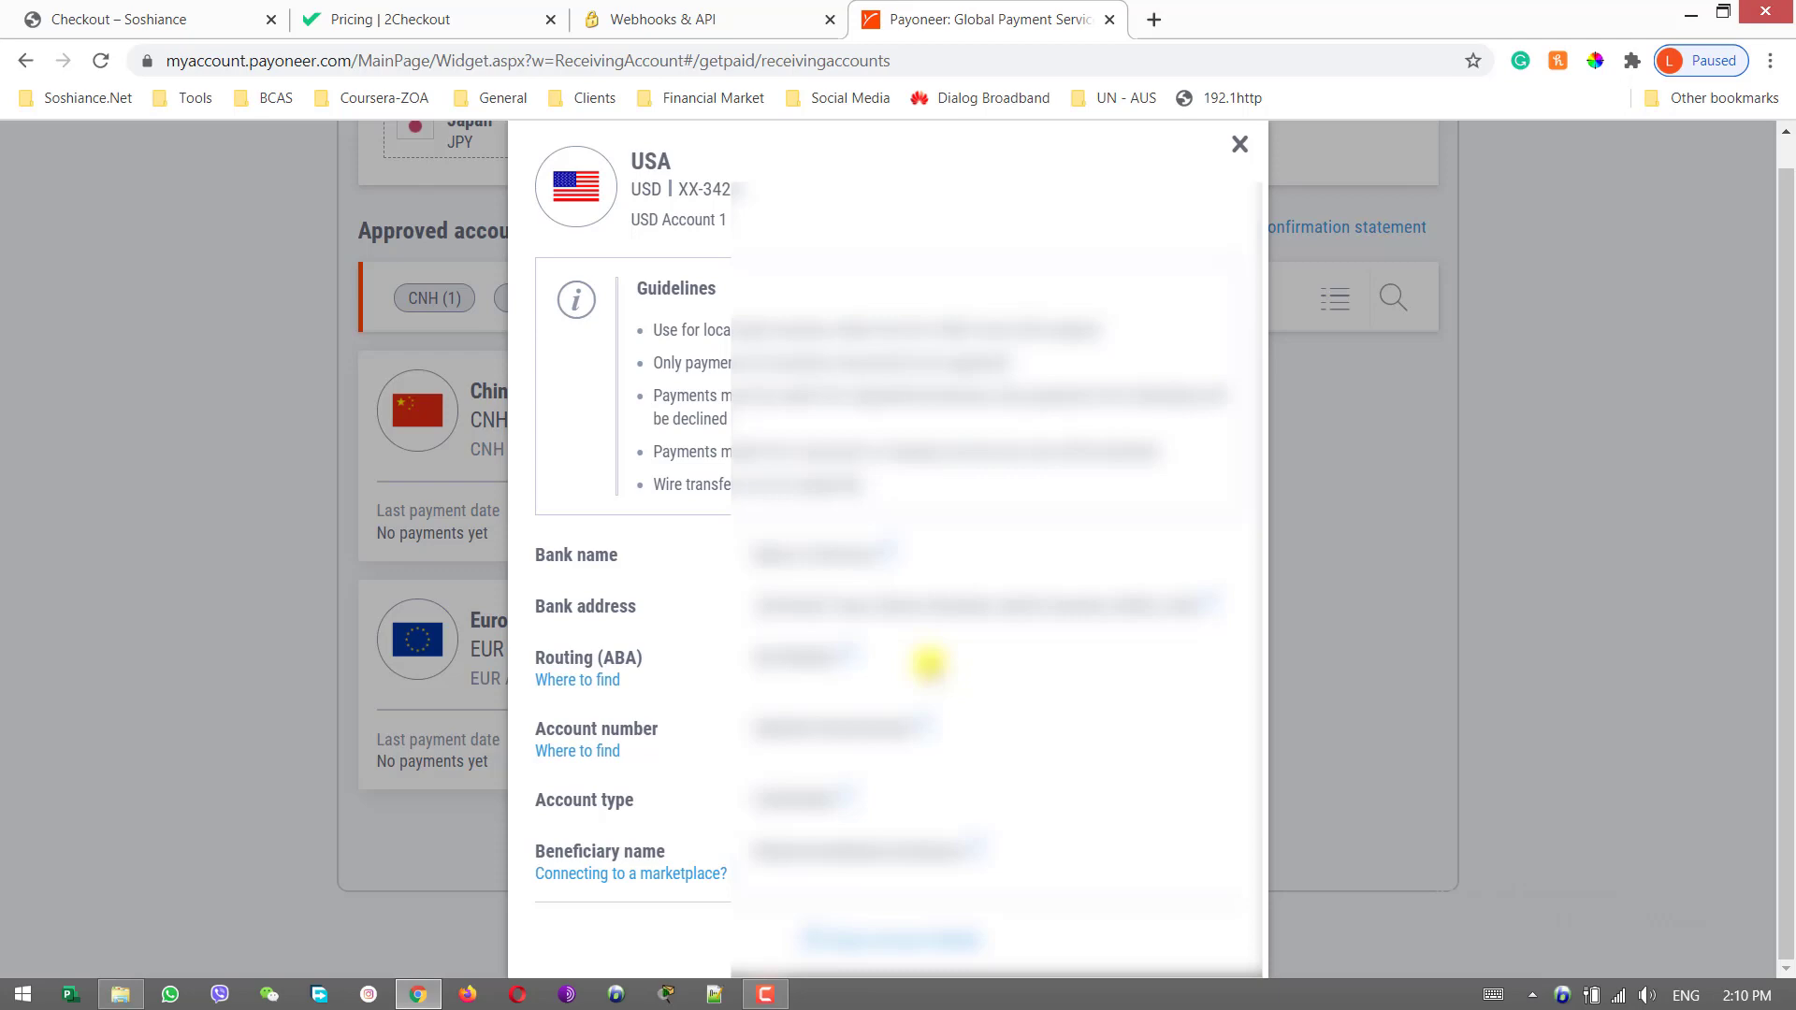
{"action": "left_click", "coordinate": [204, 8]}
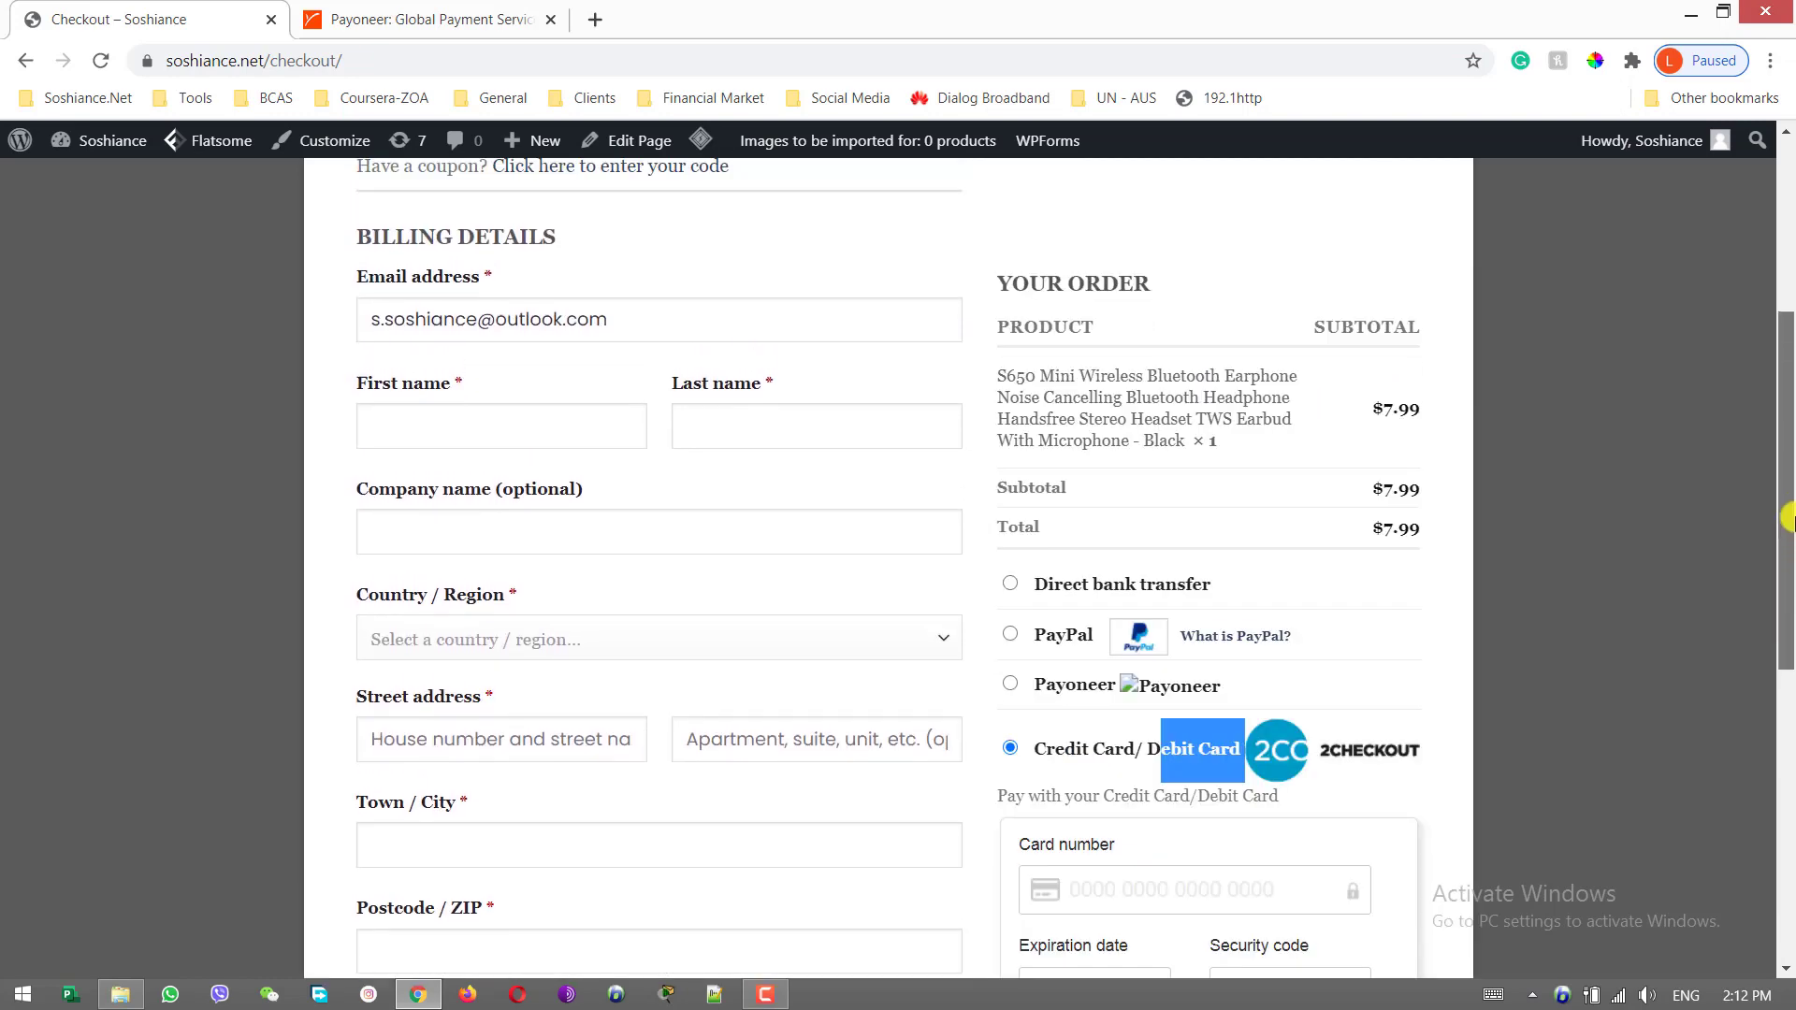
Scroll down the Soshiance checkout page to the payment options
{"action": "scroll", "coordinate": [1087, 847], "scroll_direction": "down", "scroll_amount": 2}
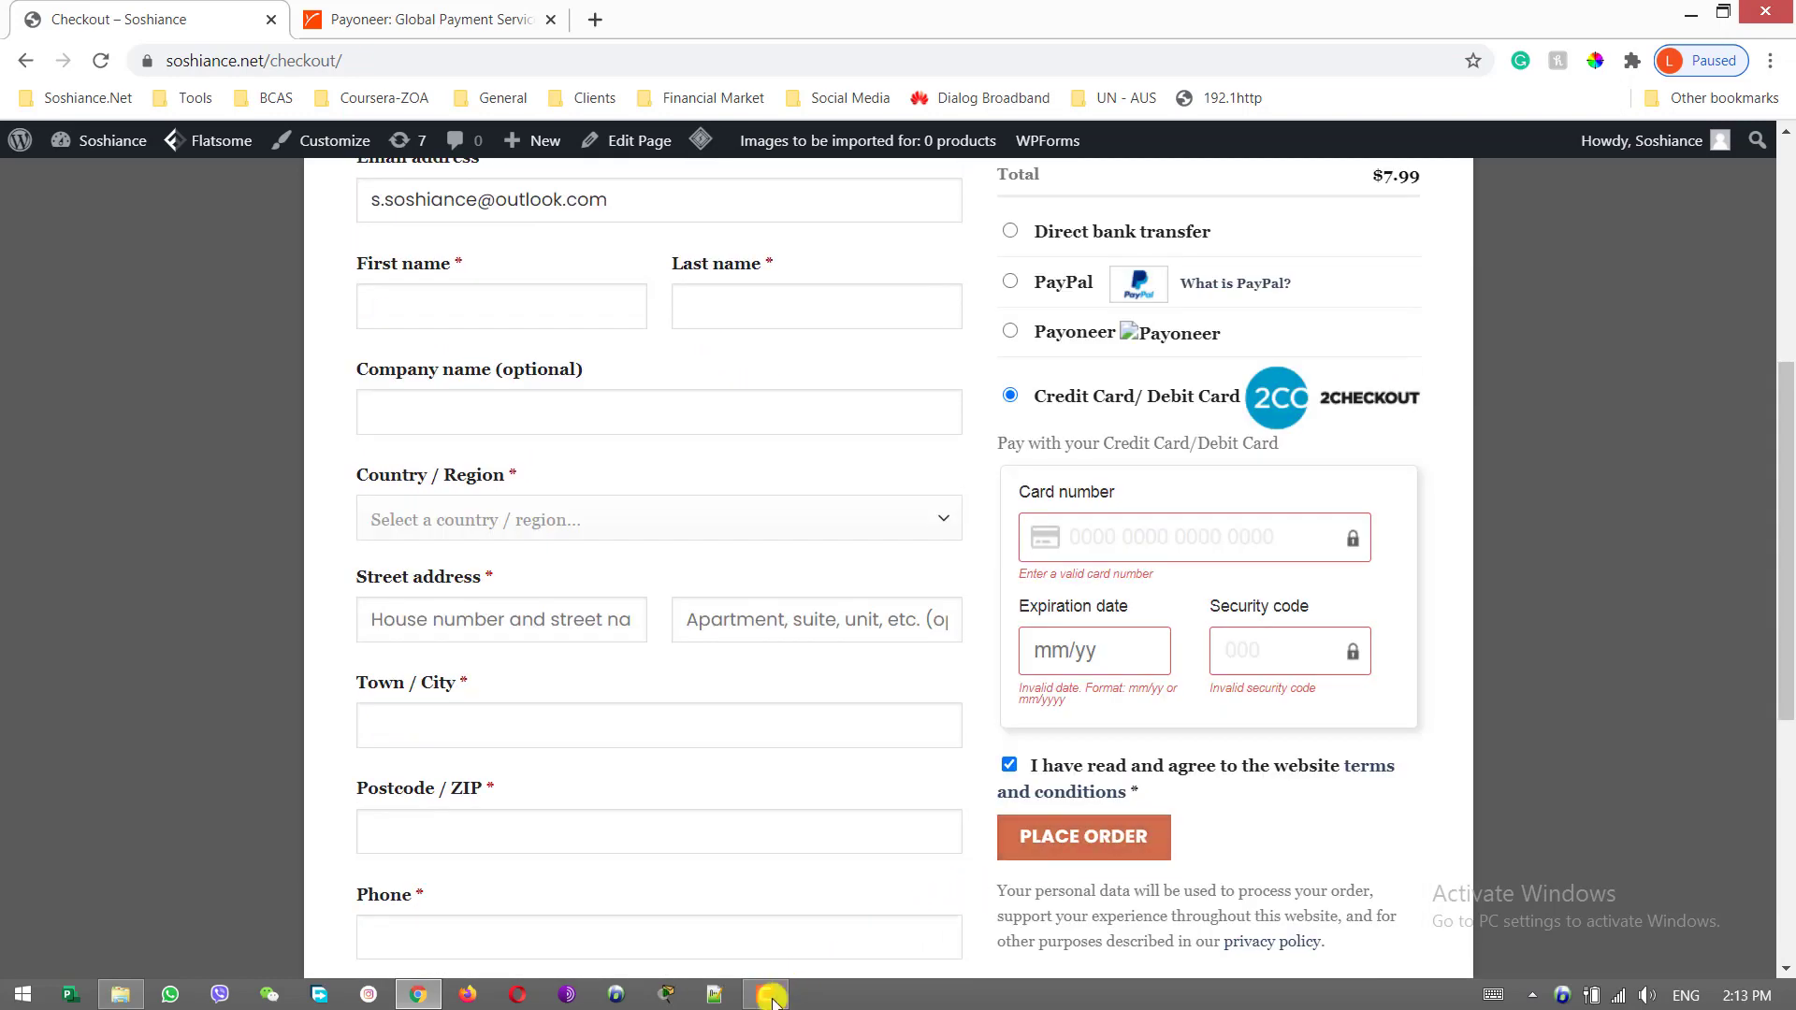